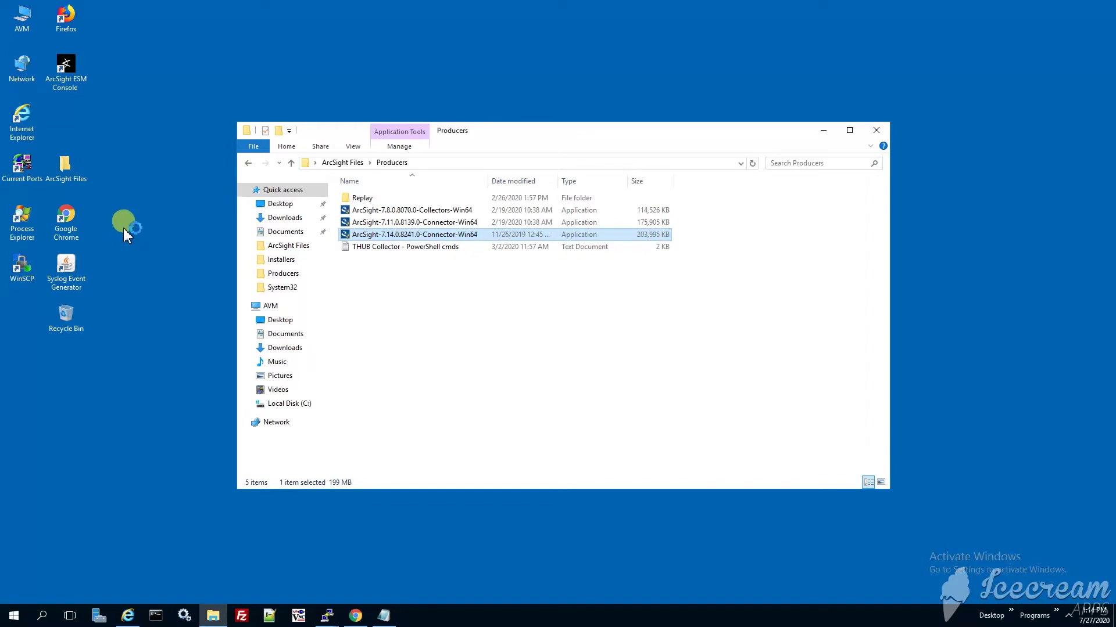
Pass the introduction and change the install folder to C:\arcsight\Producers\Test Alert 1.
left_click(825, 131)
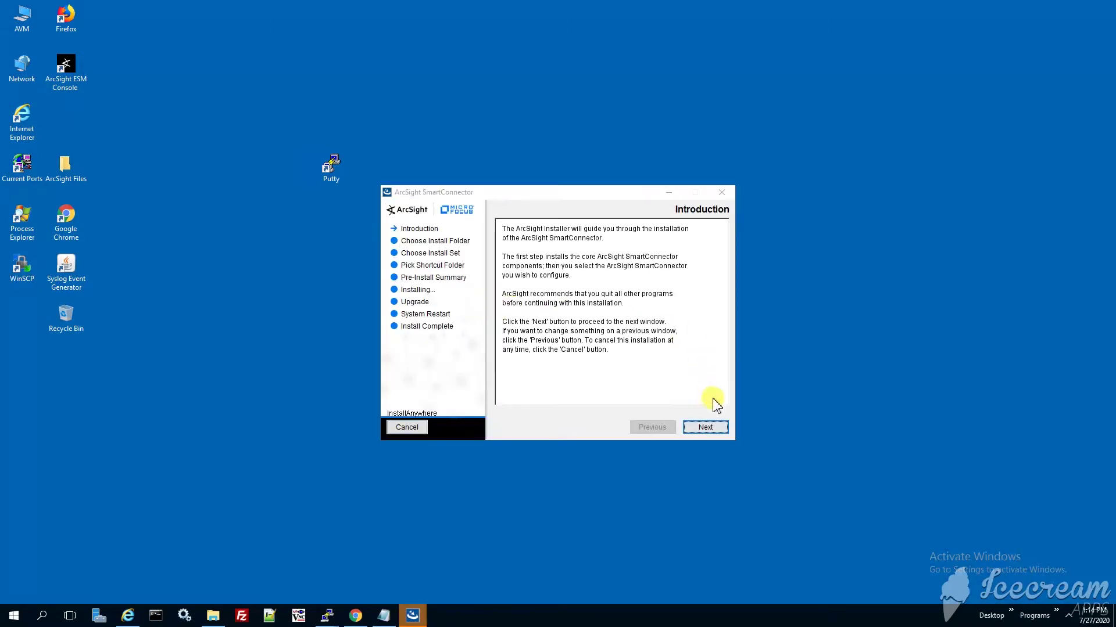
left_click_drag(562, 193, 550, 135)
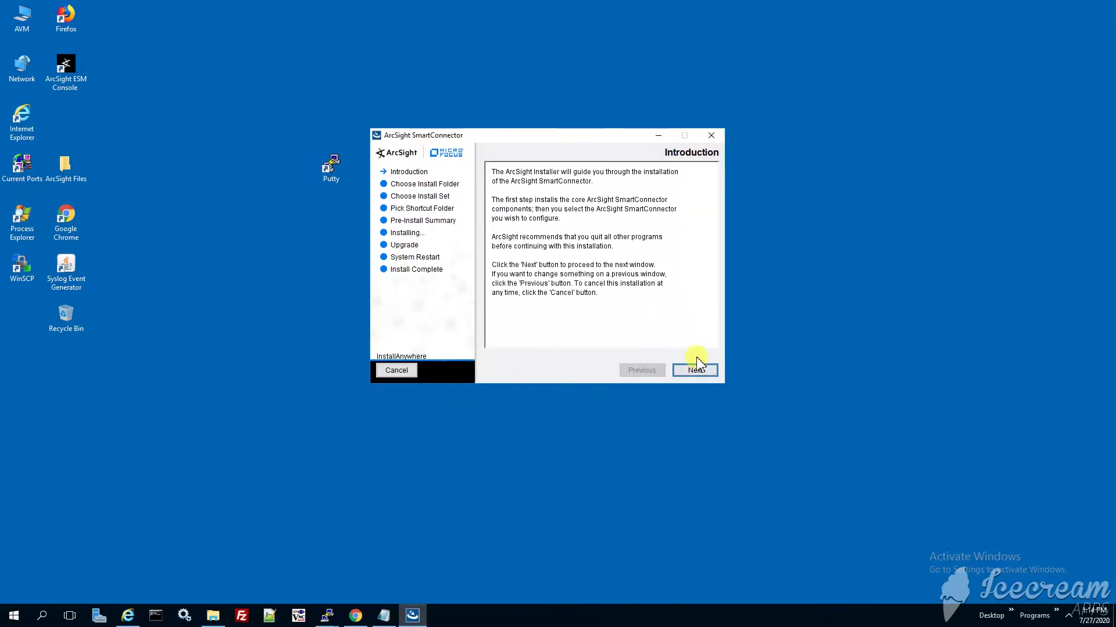
left_click(696, 370)
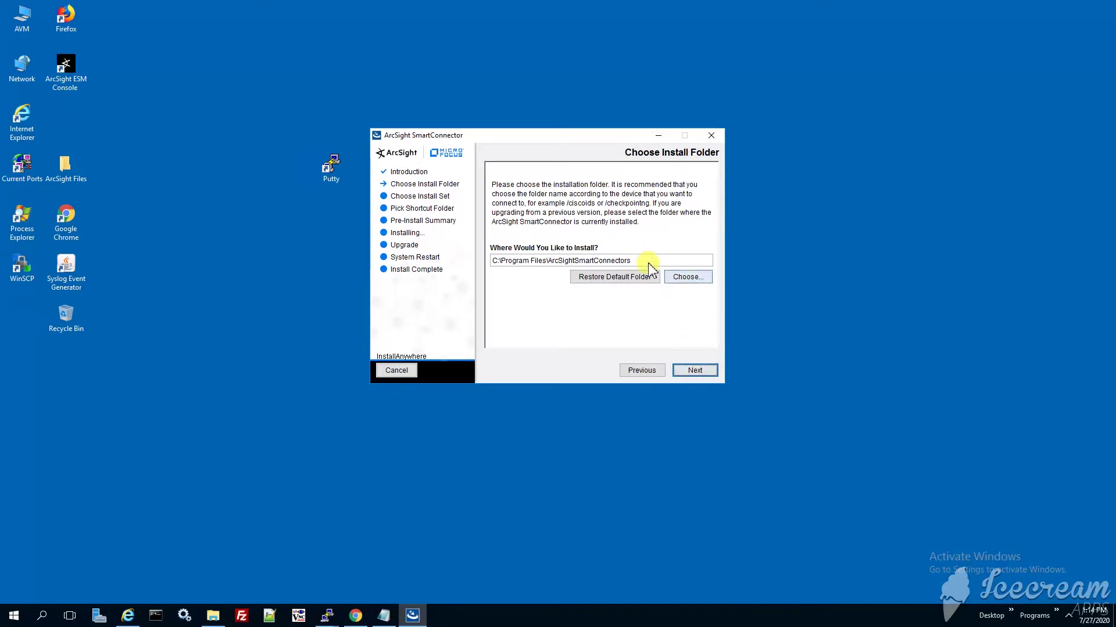
left_click(508, 262)
key("shift+End")
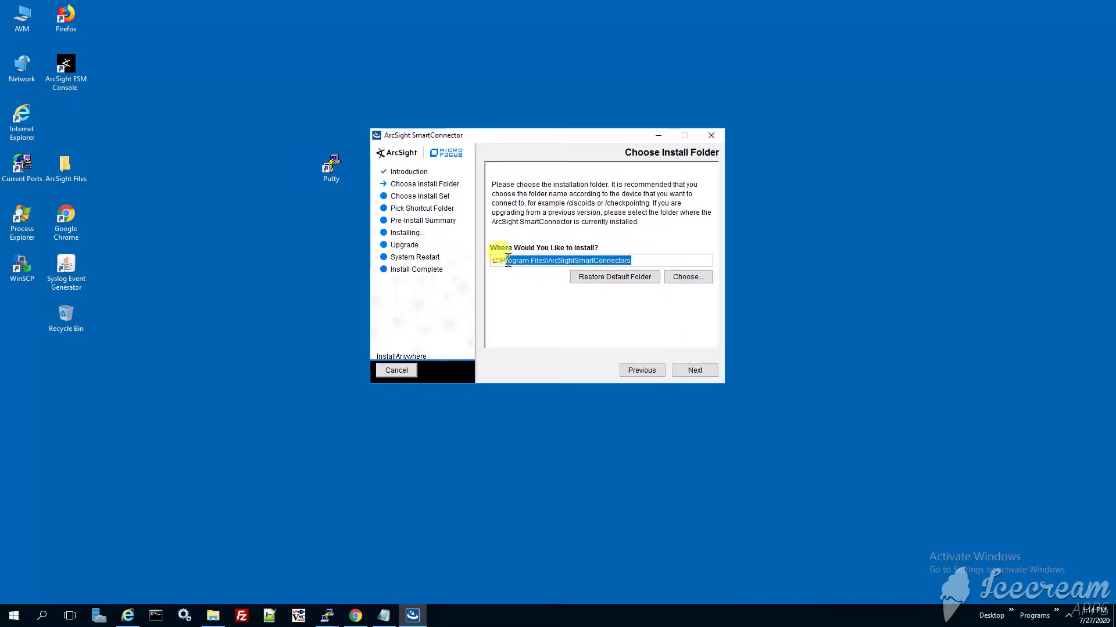
type("ar")
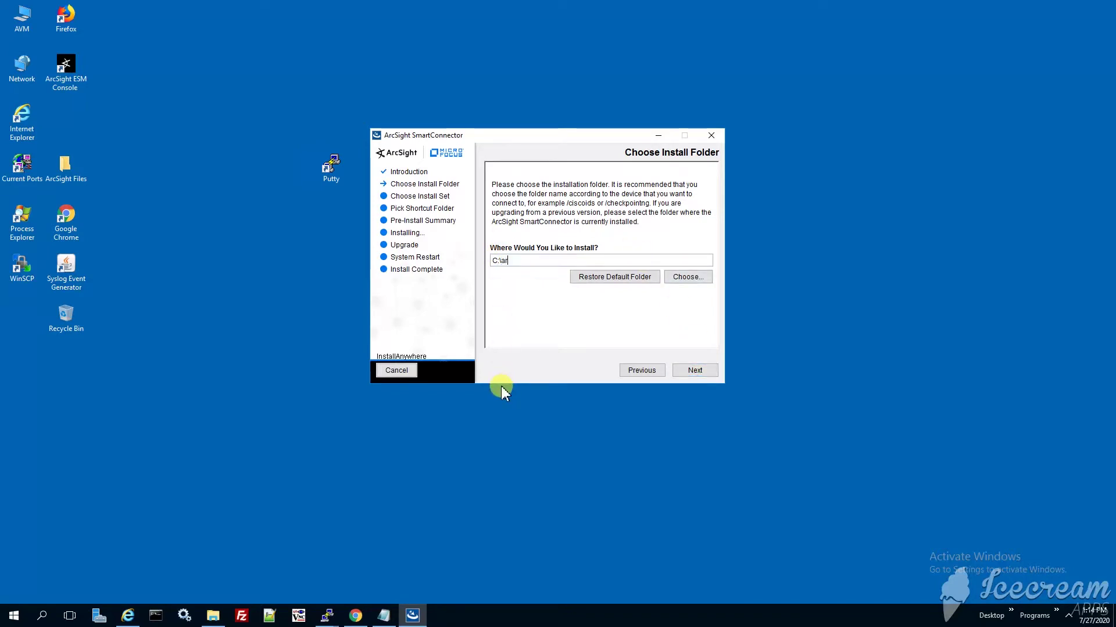
type("csight\\Test Alert 1")
key("Tab")
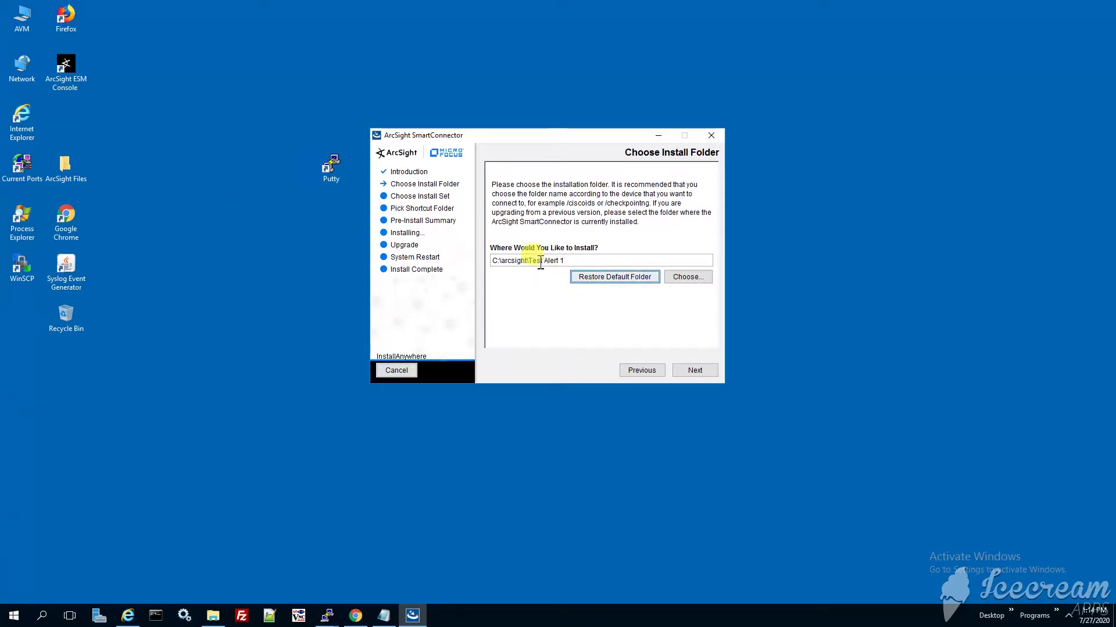
left_click(535, 260)
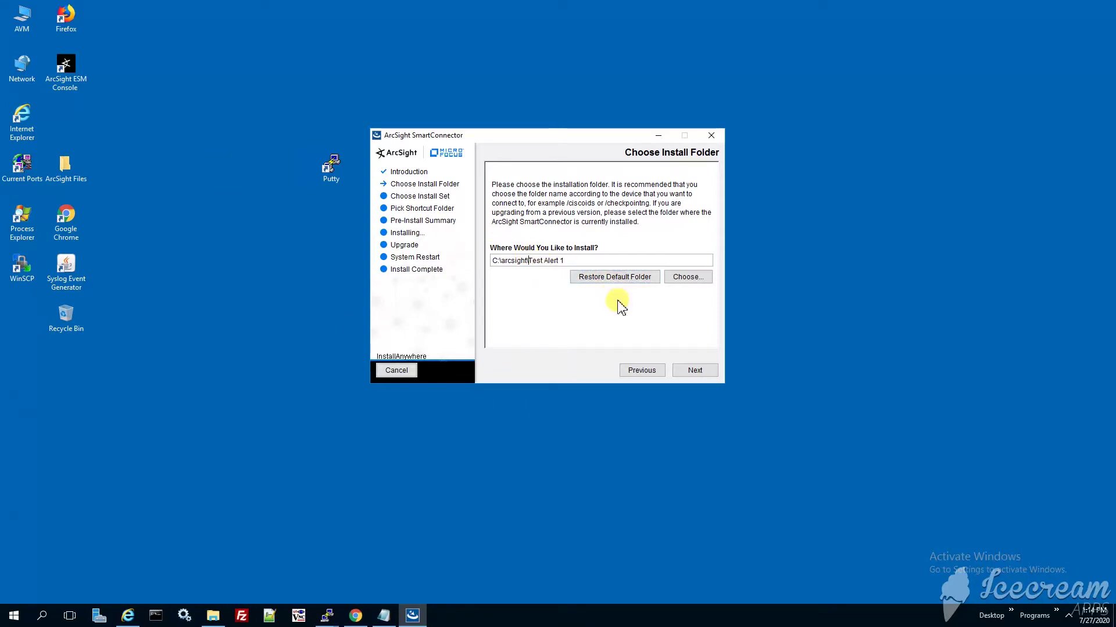
type("Producers\\")
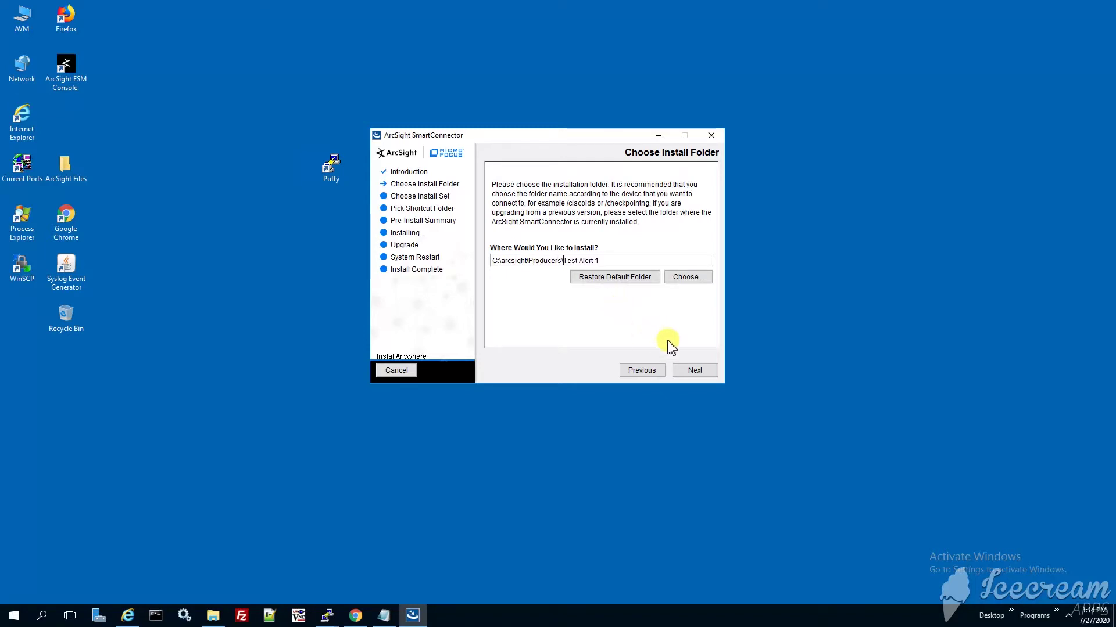
left_click(691, 371)
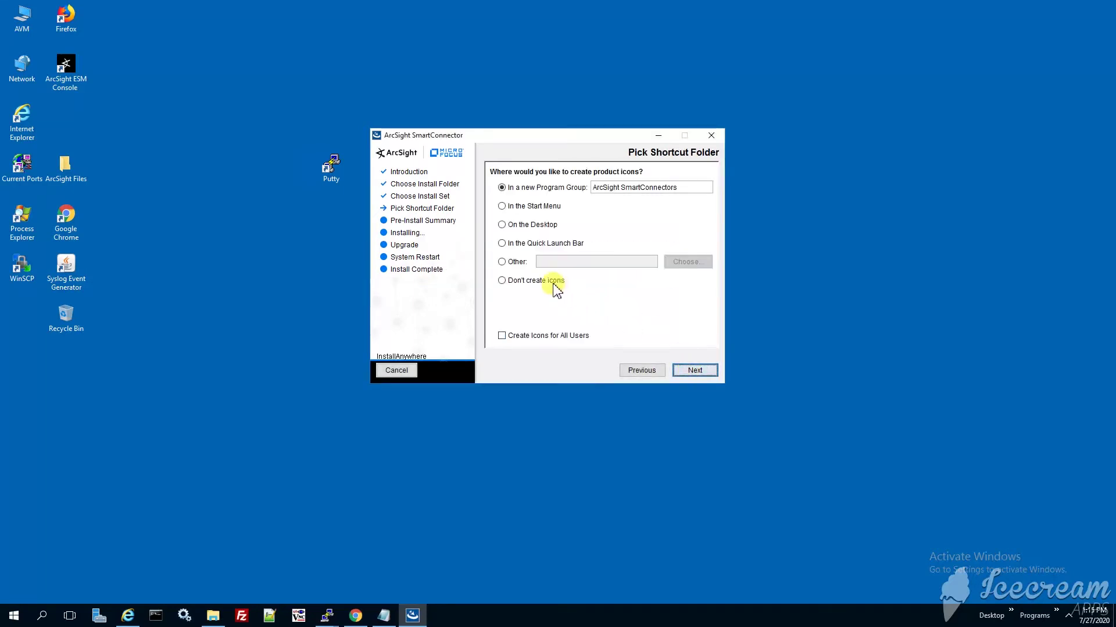
Choose not to create shortcut icons and start the installation from the Pre-Install Summary.
left_click(546, 280)
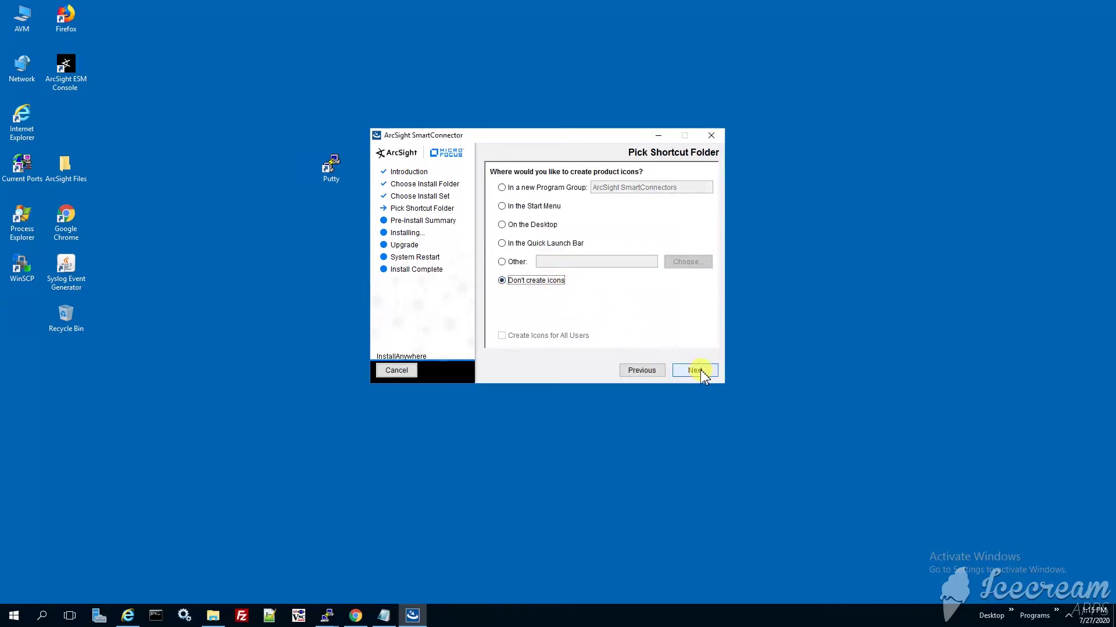
left_click(700, 370)
left_click(697, 372)
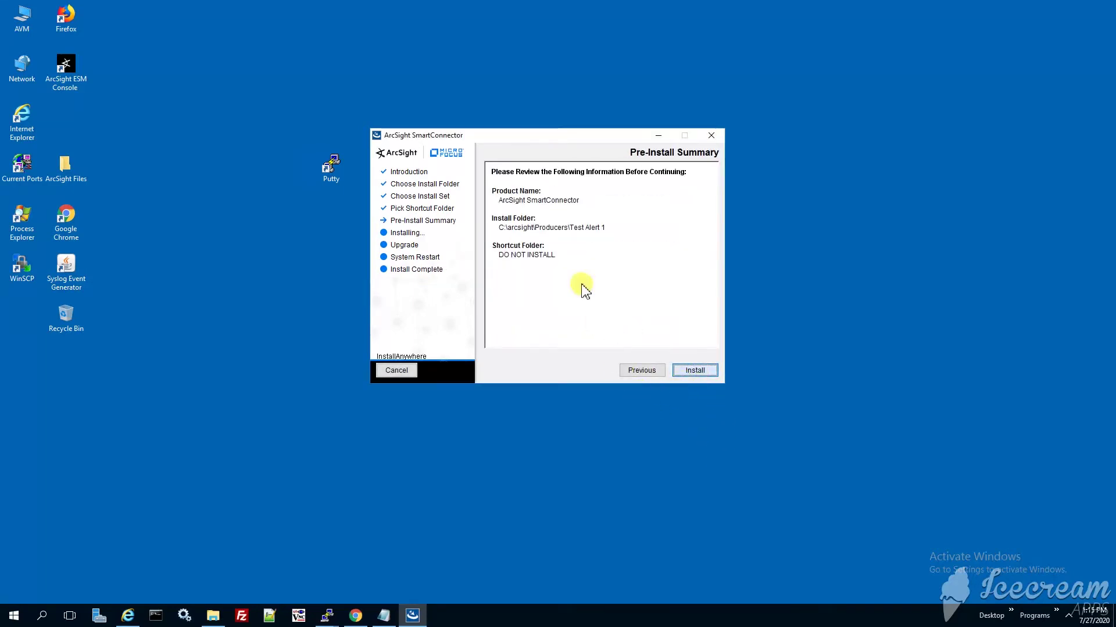
left_click_drag(543, 133, 522, 116)
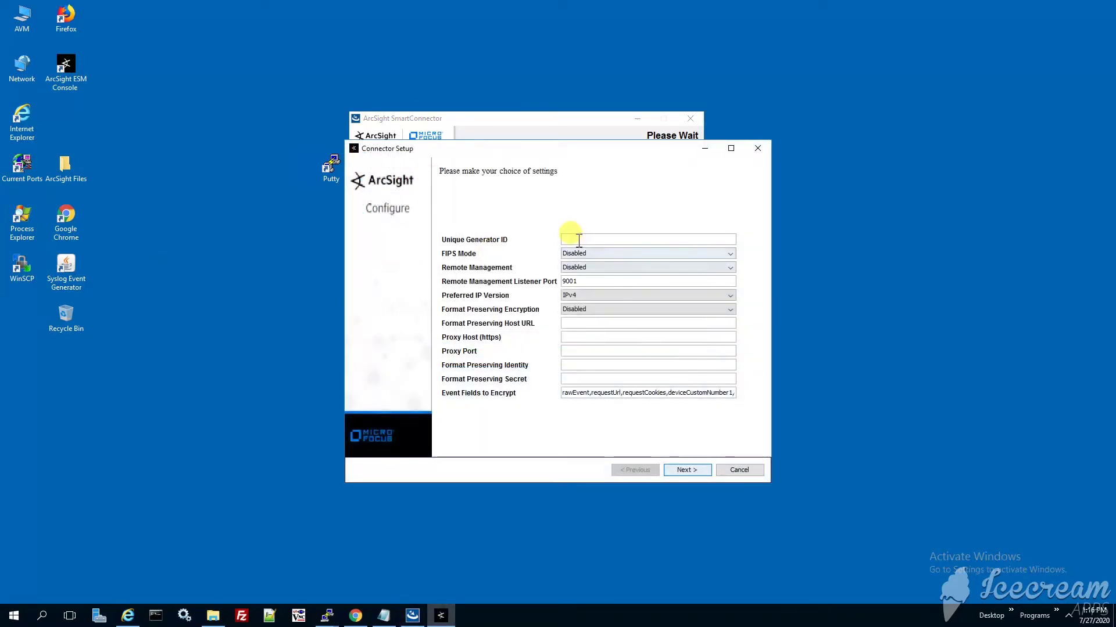
Enter 1001 as the Unique Generator ID and submit the general connector settings.
left_click(579, 239)
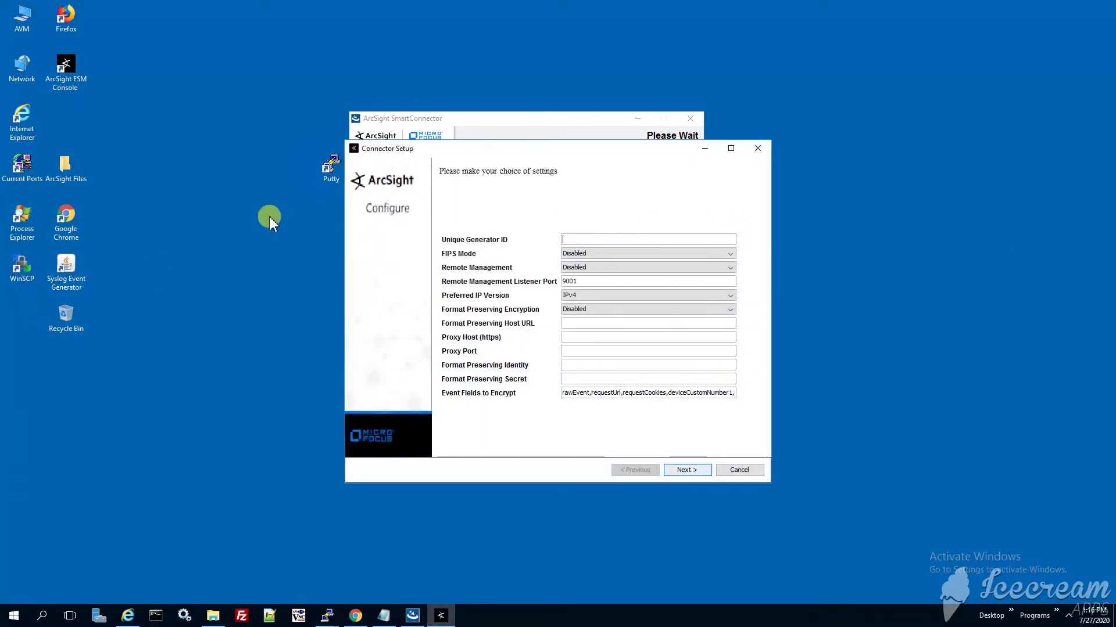
type("1001")
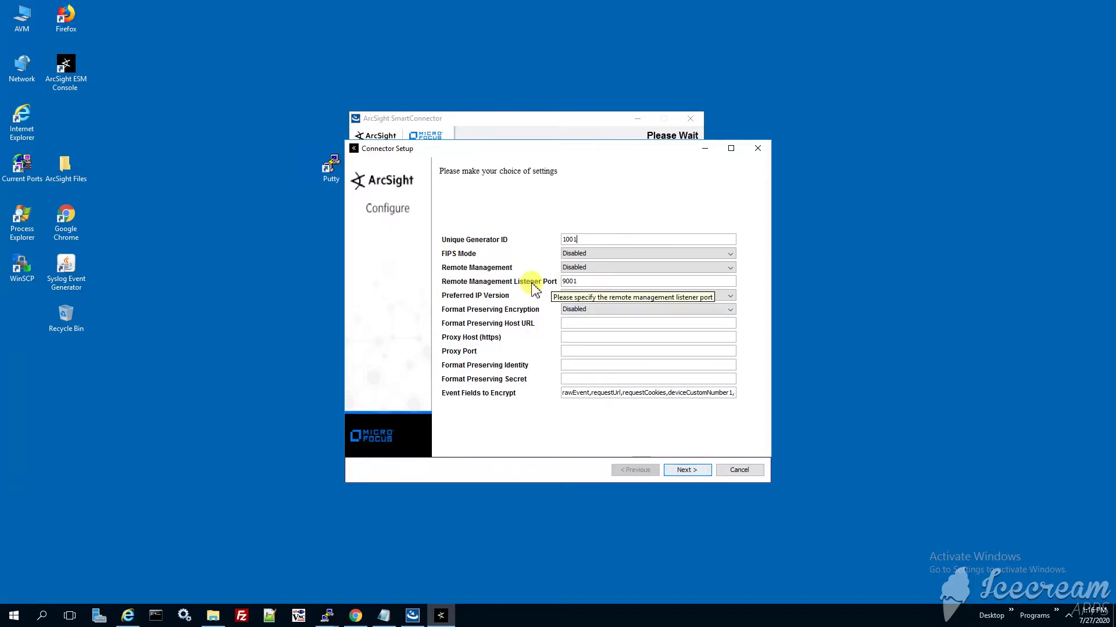
left_click(680, 471)
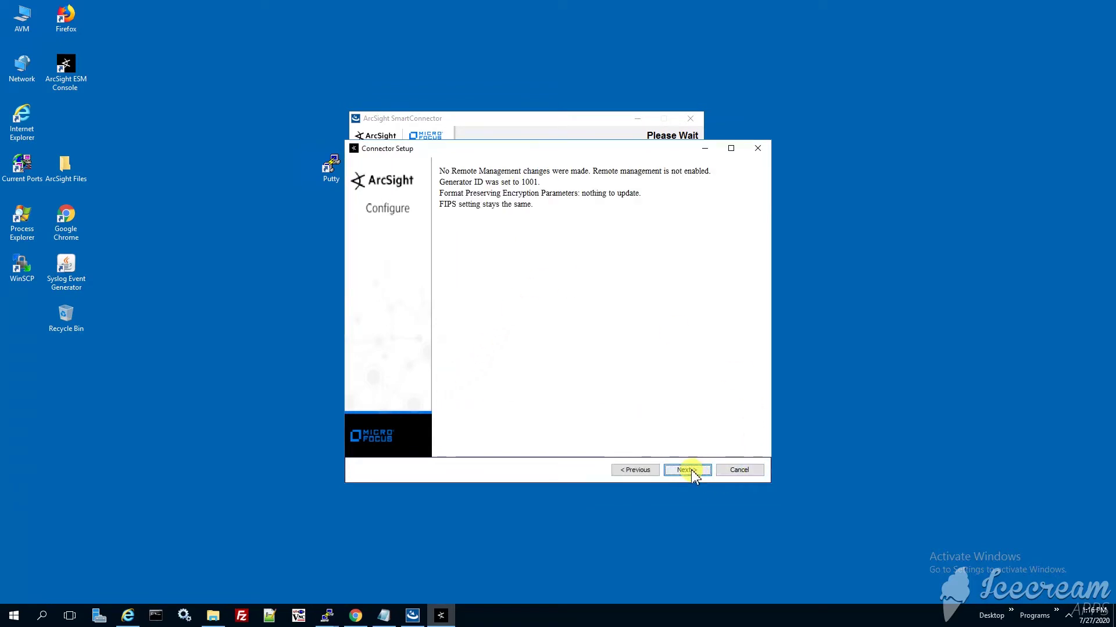
left_click(691, 469)
Pick Test Alert from the connector Type list and continue to its parameters.
left_click(583, 319)
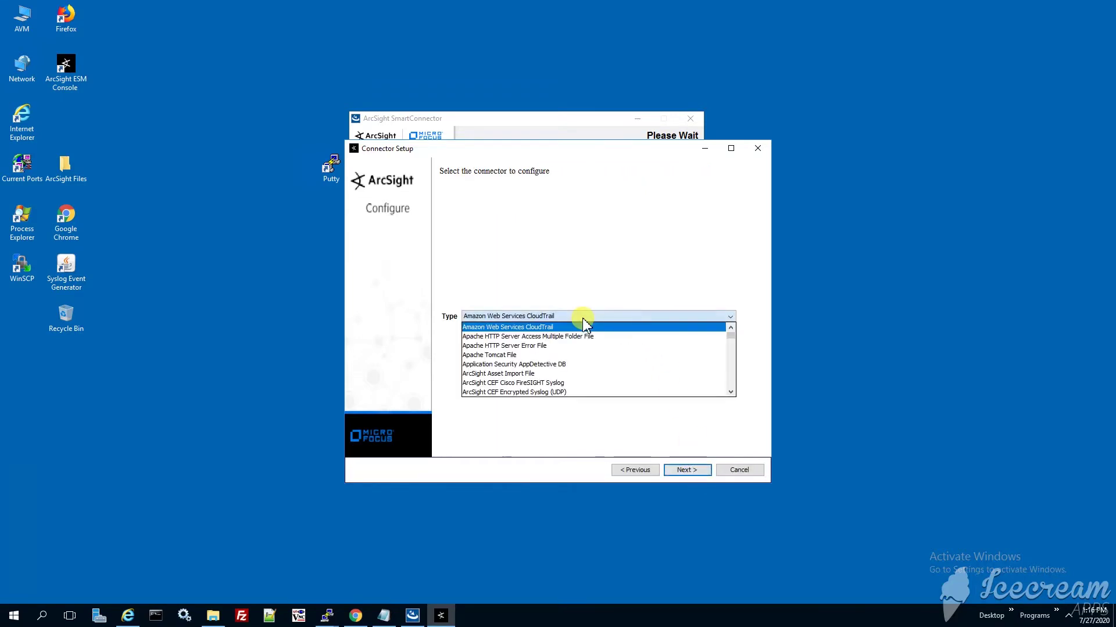
type("test")
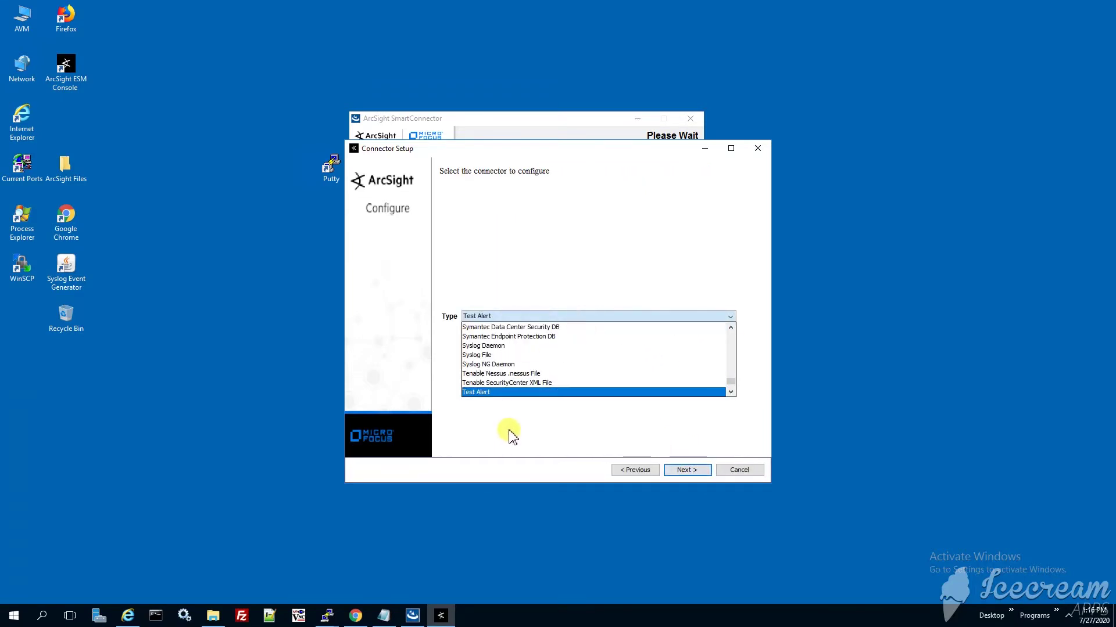
left_click(516, 424)
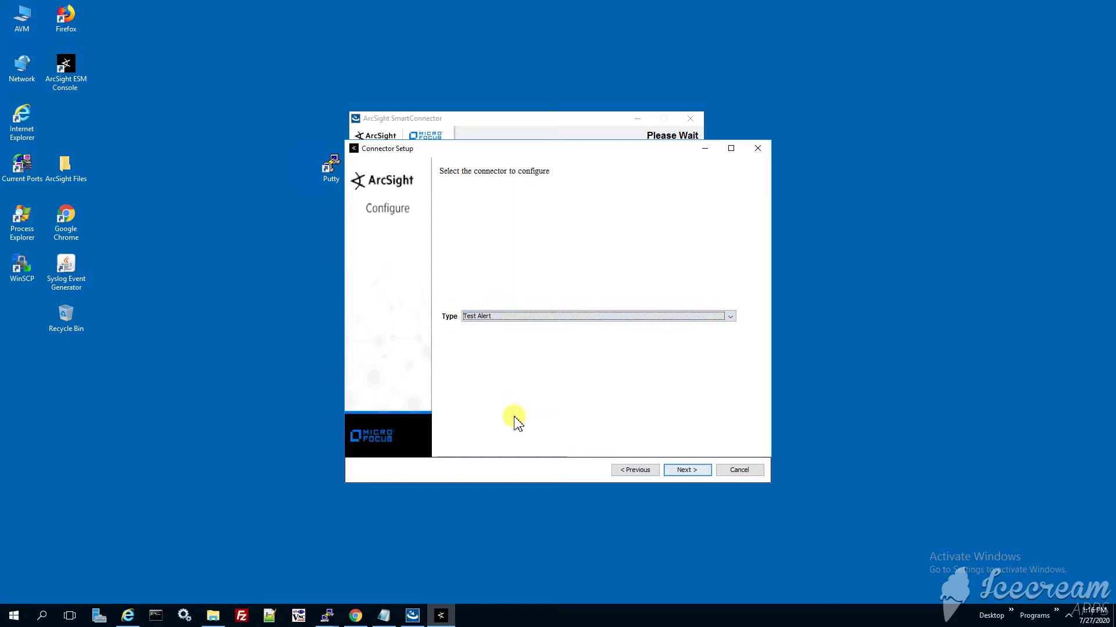
left_click(700, 472)
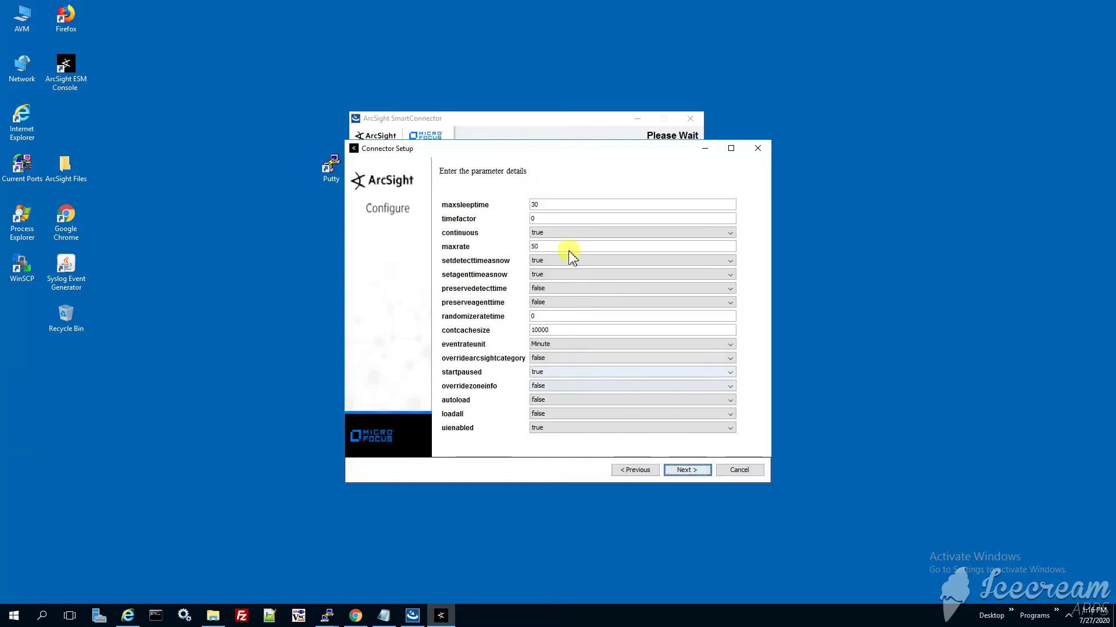
Set the Test Alert parameters loadall and autoload to true and startpaused to false.
left_click(555, 414)
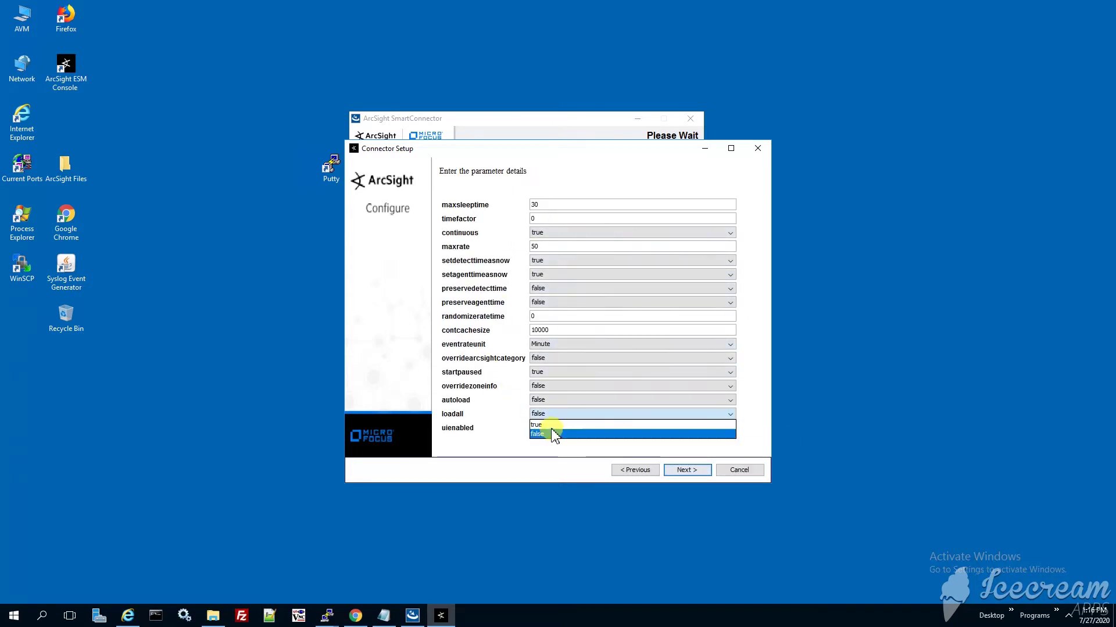
left_click(543, 425)
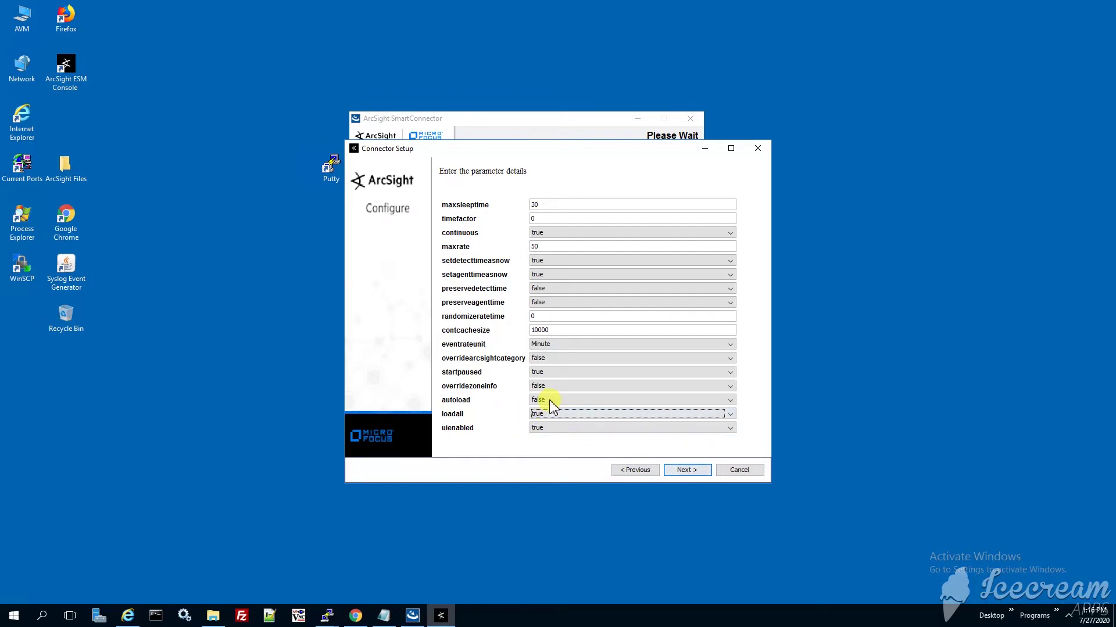
left_click(549, 400)
left_click(543, 411)
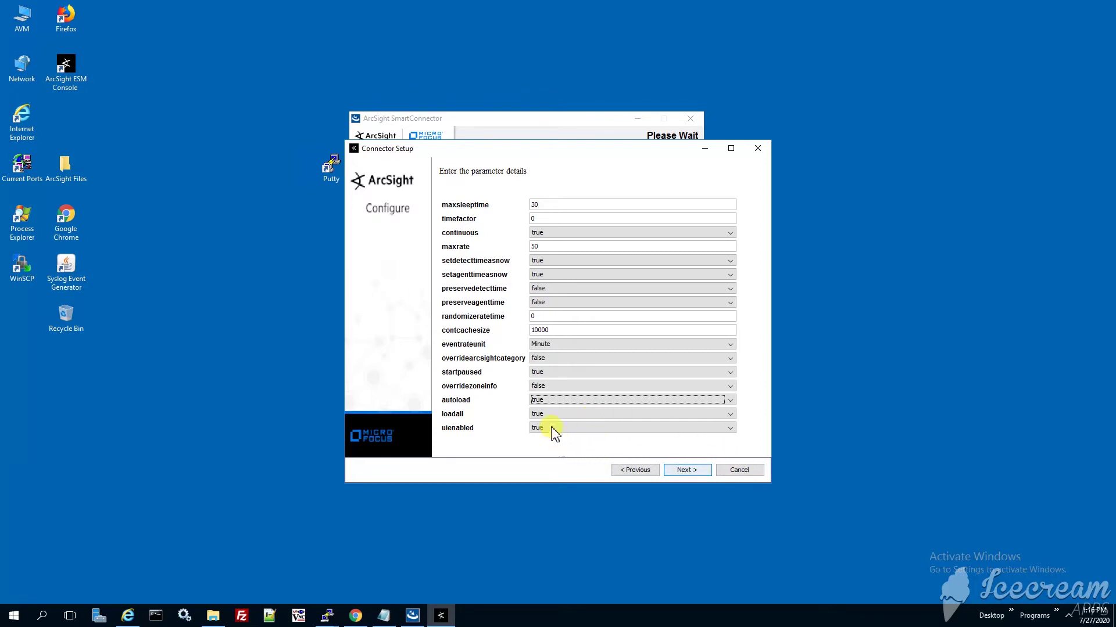
left_click(542, 372)
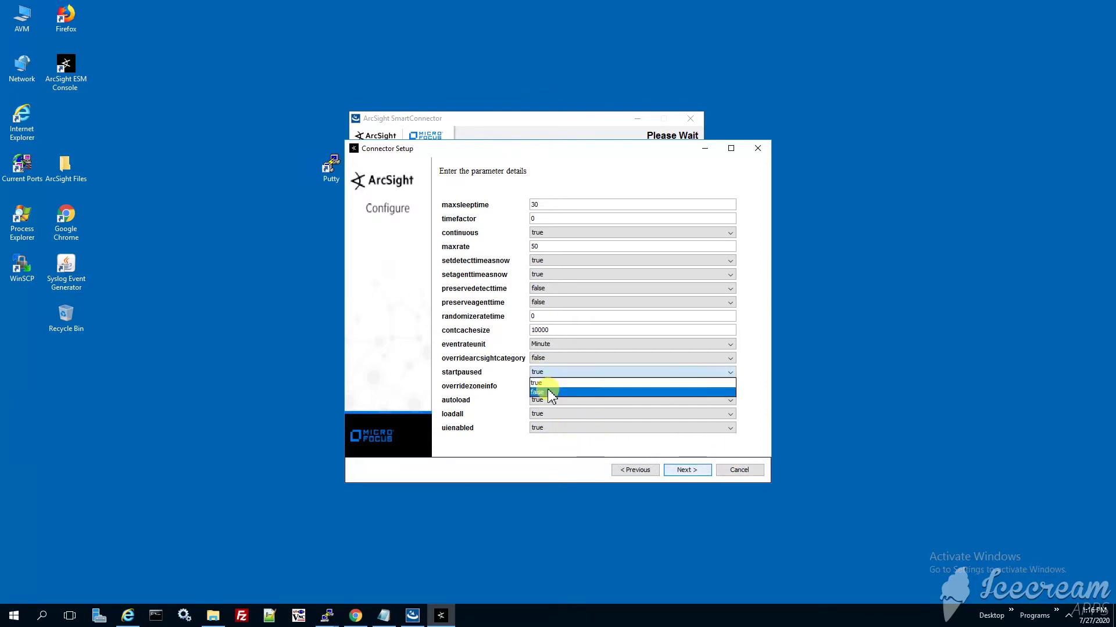
left_click(550, 393)
left_click(688, 469)
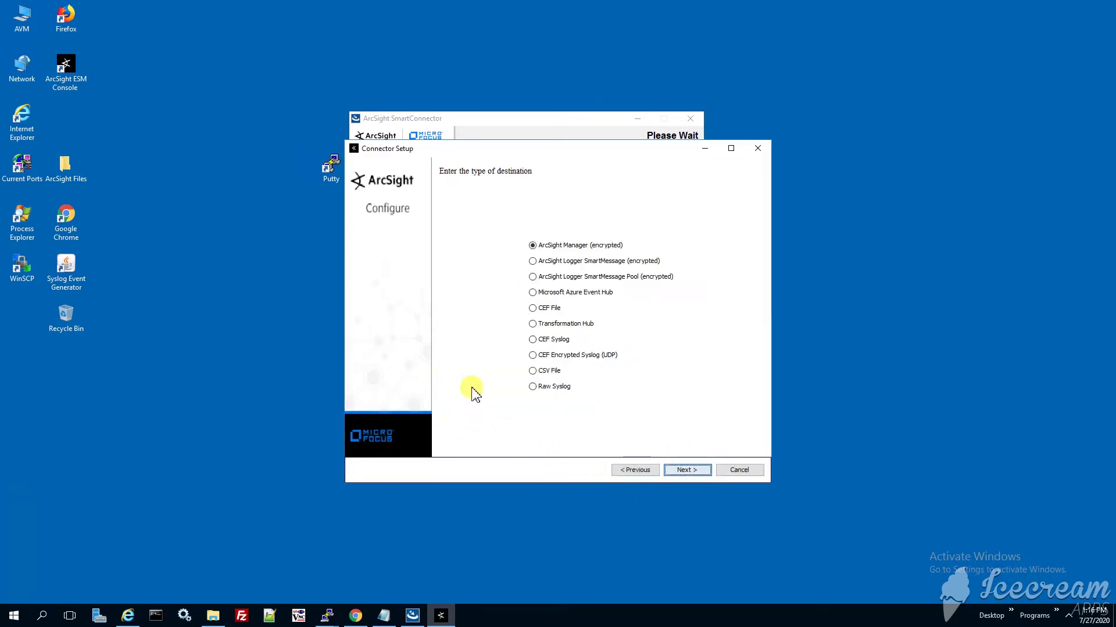
Choose Transformation Hub as the destination type to reach the parameters page proposing topic th-cef.
left_click(532, 324)
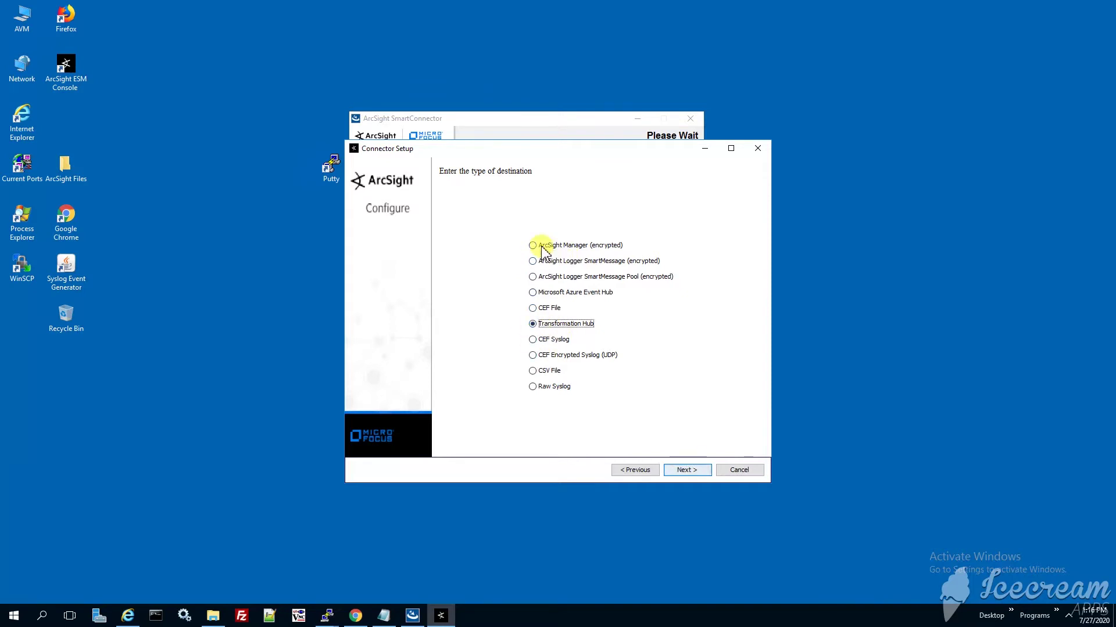
left_click(691, 472)
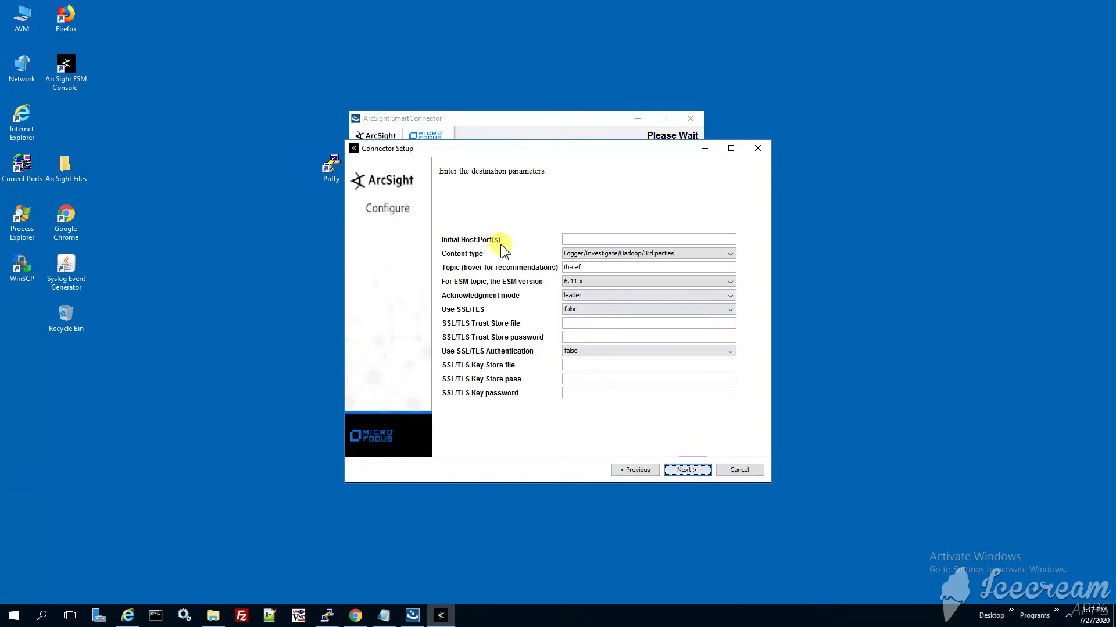
left_click(567, 239)
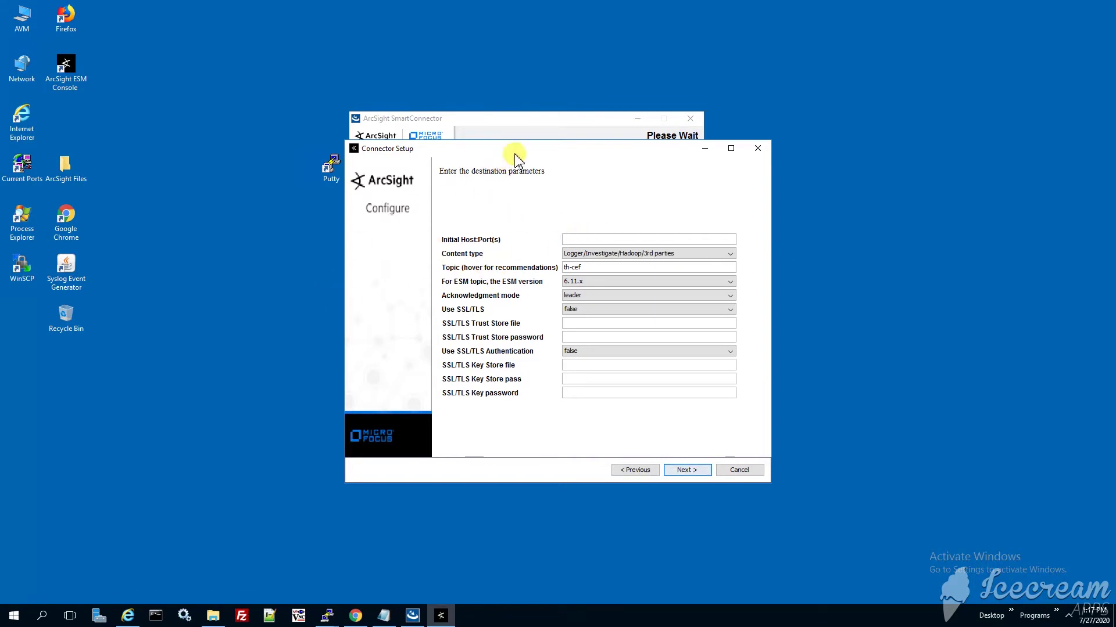
left_click_drag(555, 157, 689, 164)
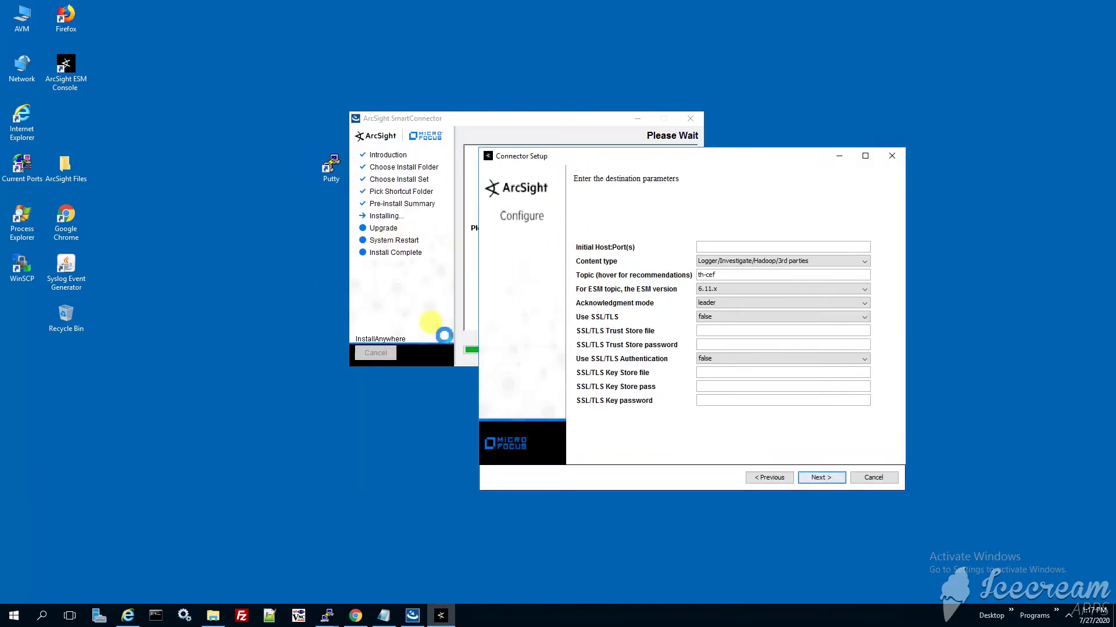
left_click(327, 615)
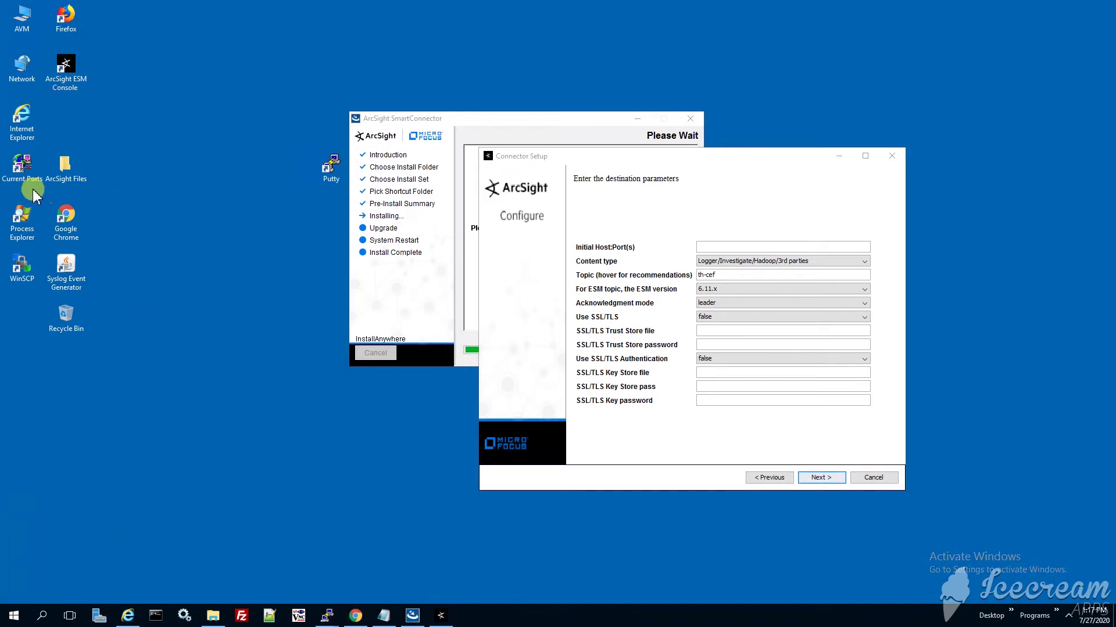
Launch PuTTY, load the saved logger1.acme.com session, and log in as root.
double_click(328, 167)
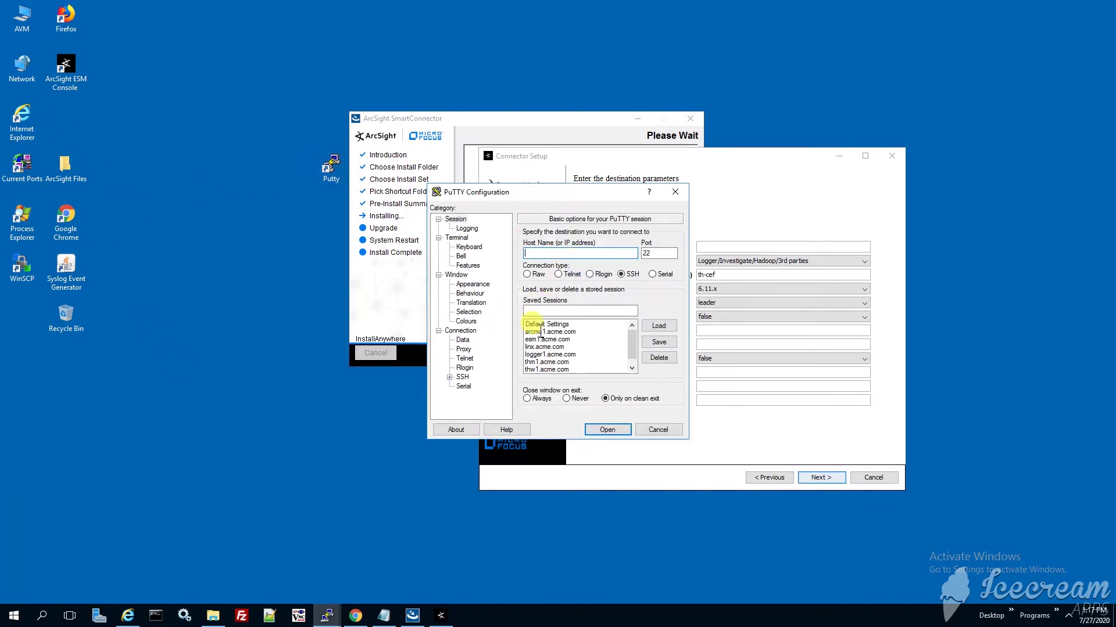
left_click(533, 340)
scroll(563, 357, "down", 1)
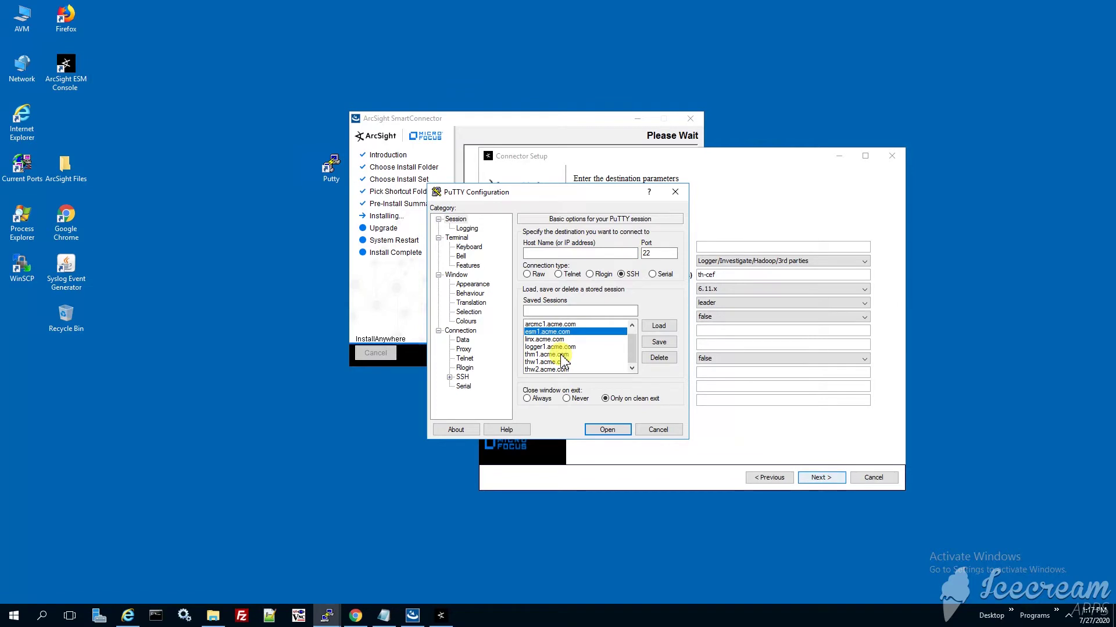
left_click(558, 347)
left_click(659, 326)
left_click(607, 430)
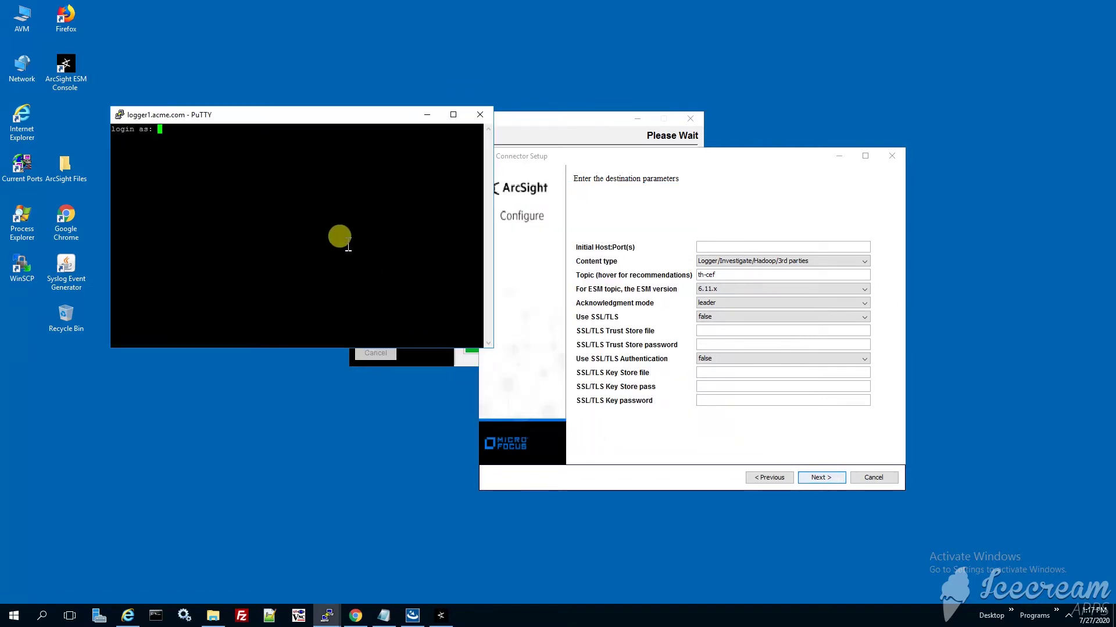
type("root")
key("Return")
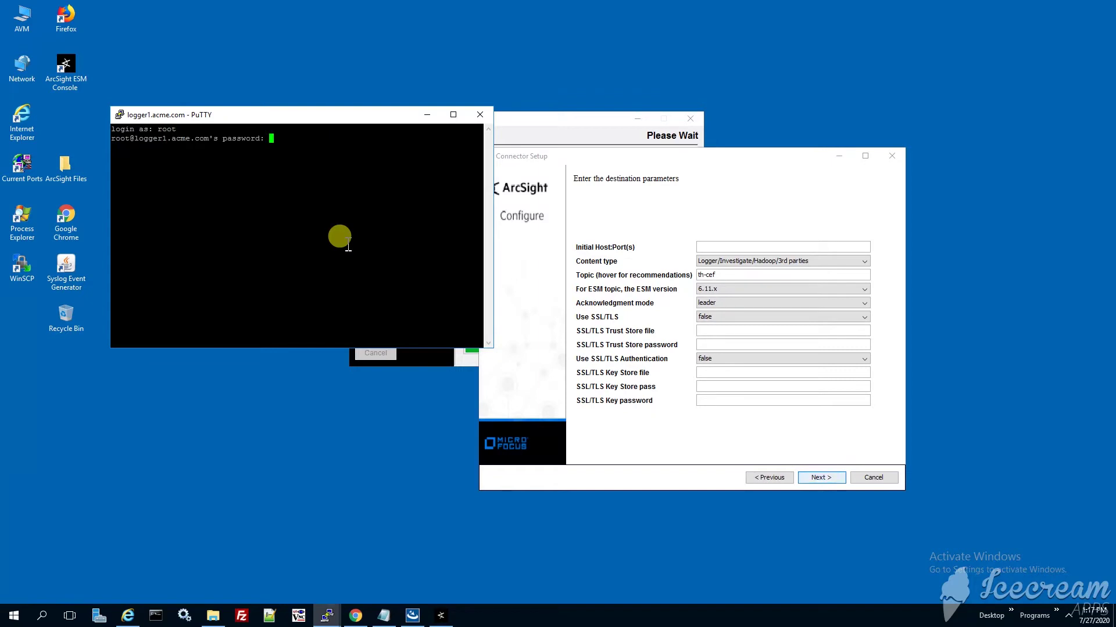
key("Return")
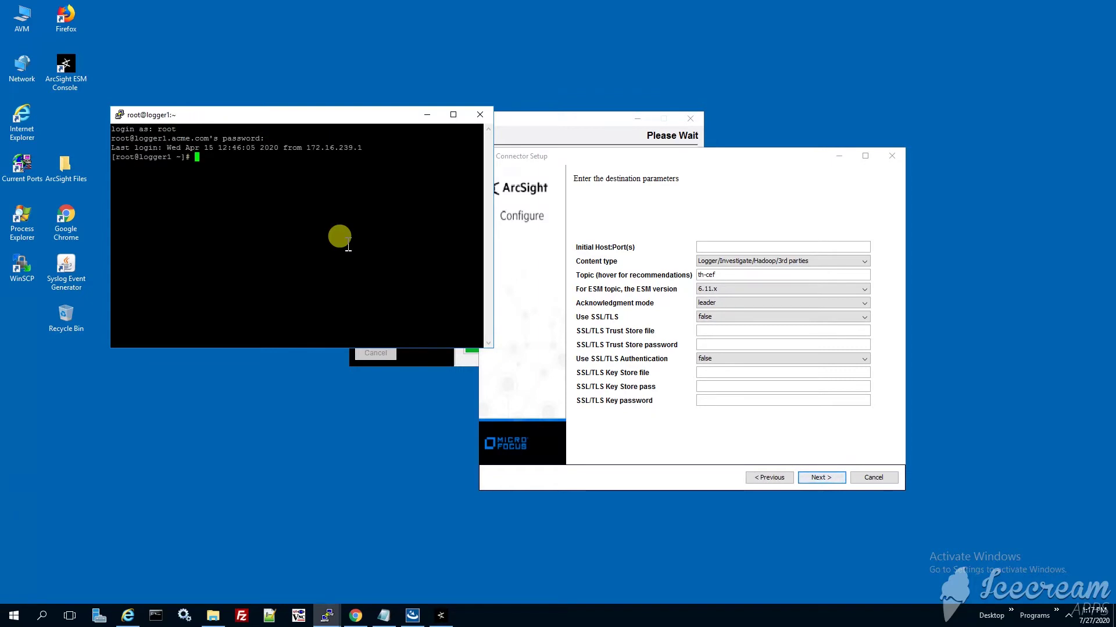
Open /etc/hosts in vi, mark logger1's address 172.16.239.30, and minimize PuTTY.
type("vi /etc/hosts")
key("Return")
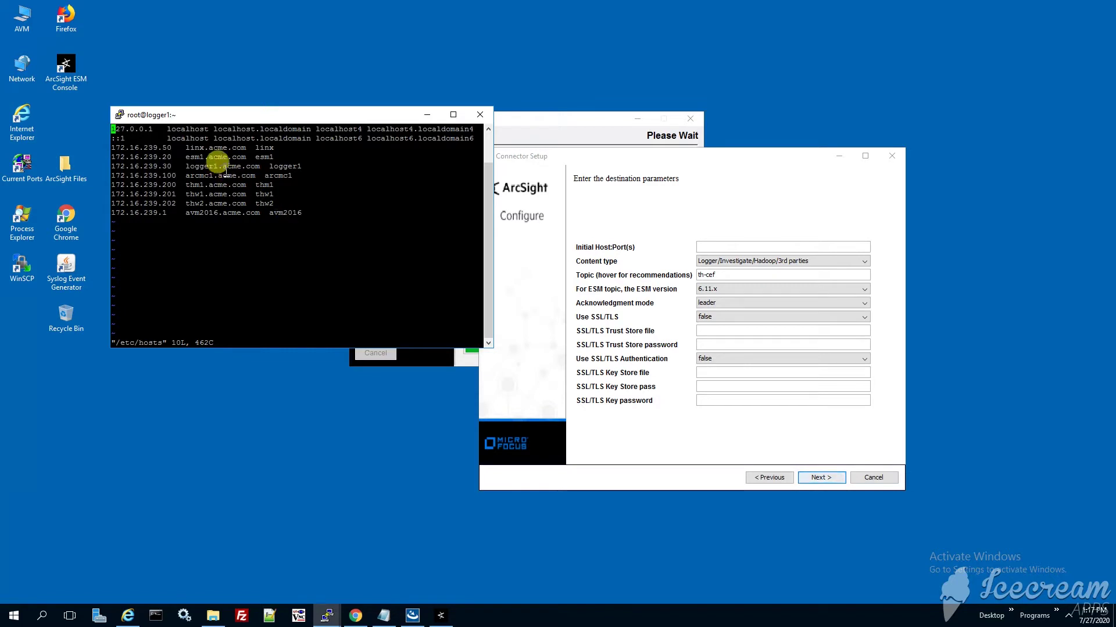
left_click_drag(174, 166, 107, 166)
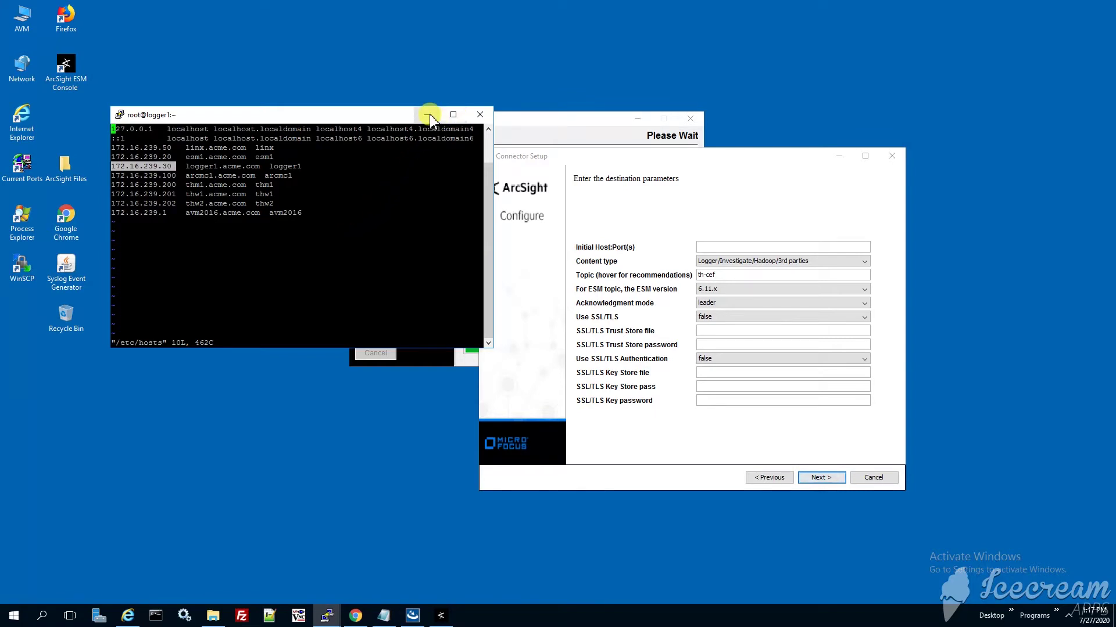
left_click(428, 116)
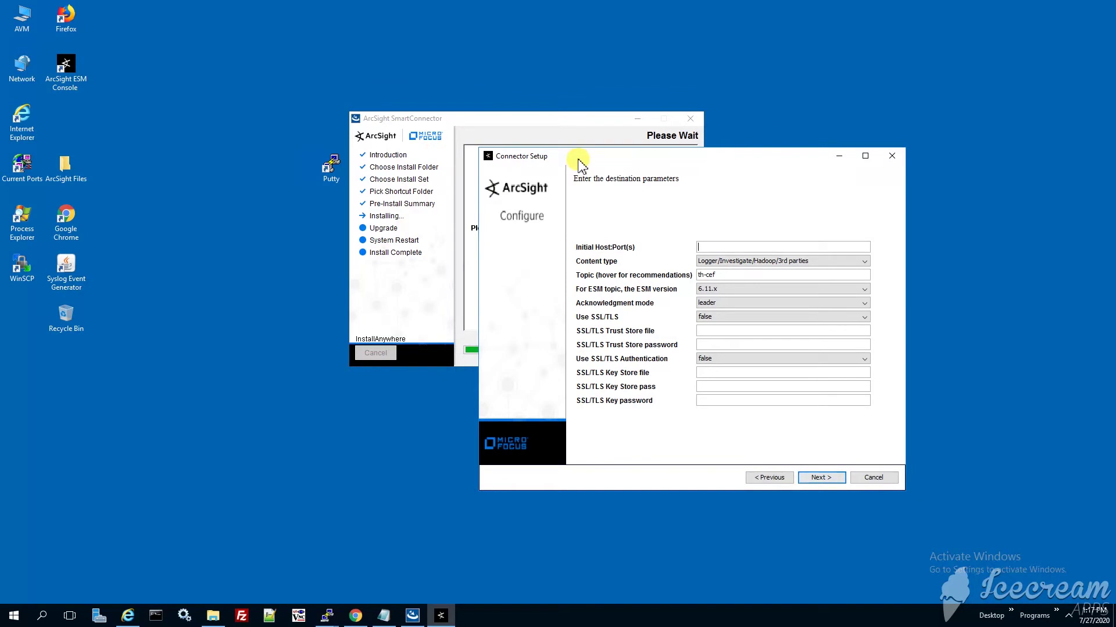
Move the Connector Setup destination parameters window to the left.
left_click_drag(572, 158, 351, 173)
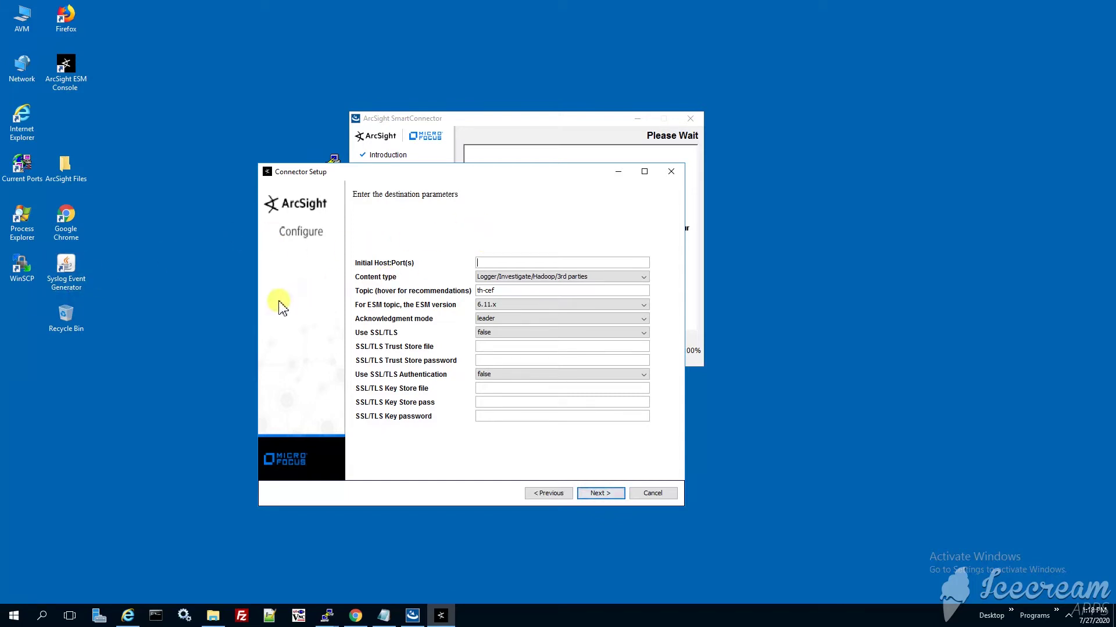
In the logger1 terminal, mark thw1.acme.com at 172.16.239.201, then return to Connector Setup.
mouse_move(433, 617)
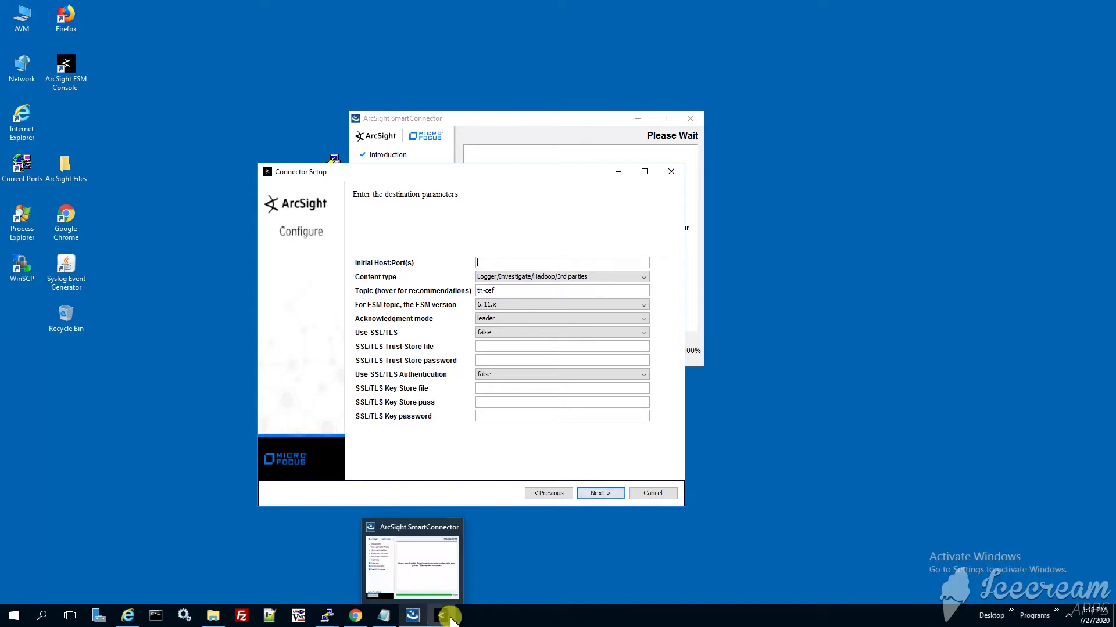
left_click(327, 615)
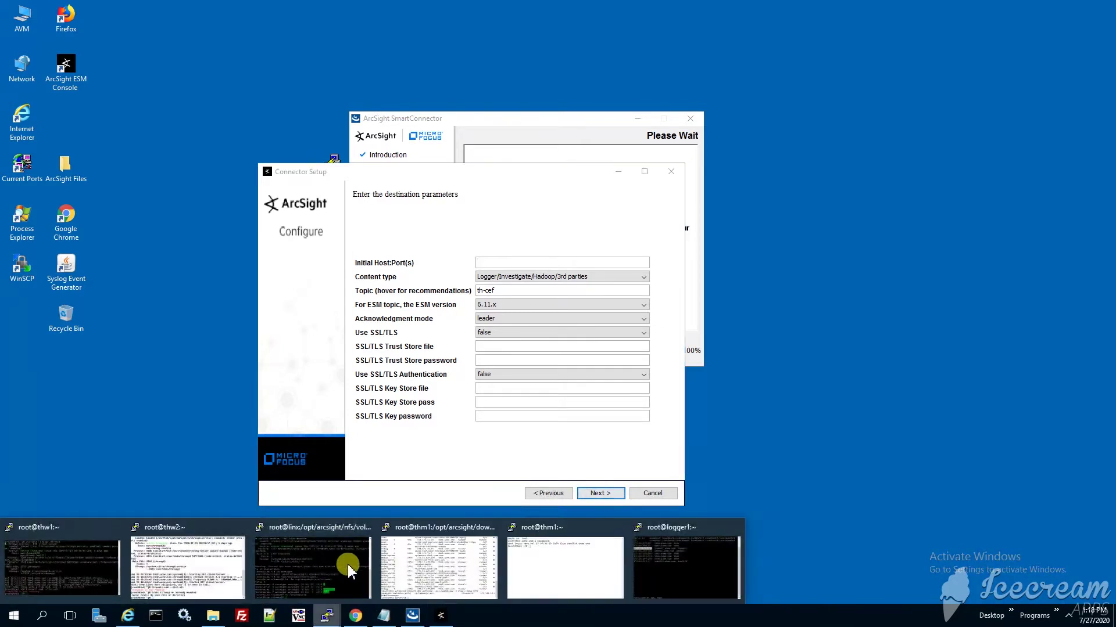
left_click(668, 544)
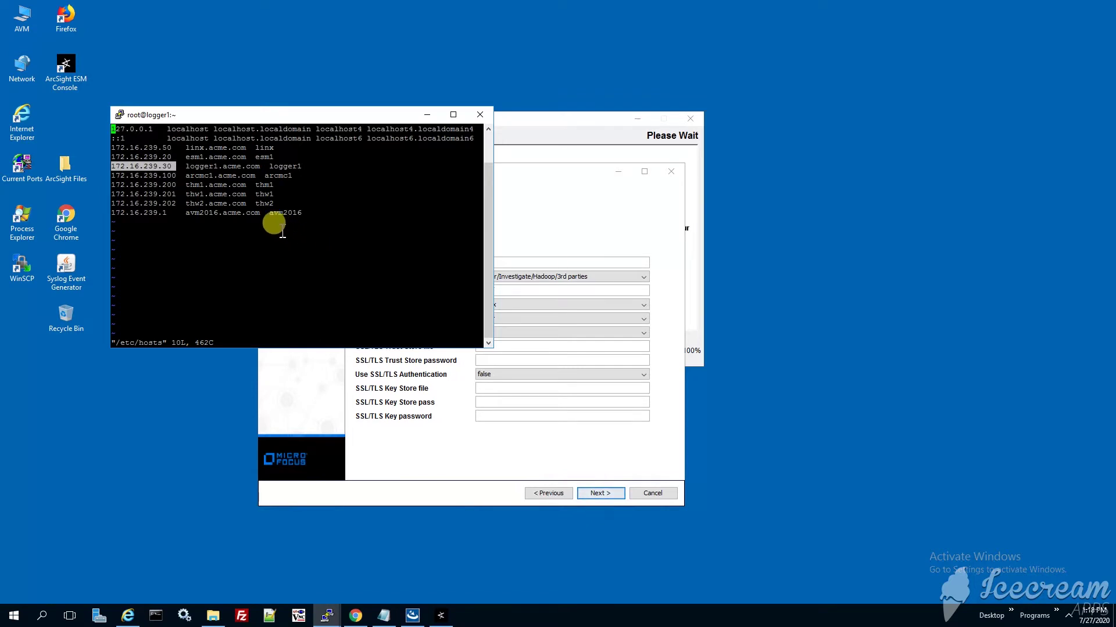
left_click_drag(177, 198, 276, 198)
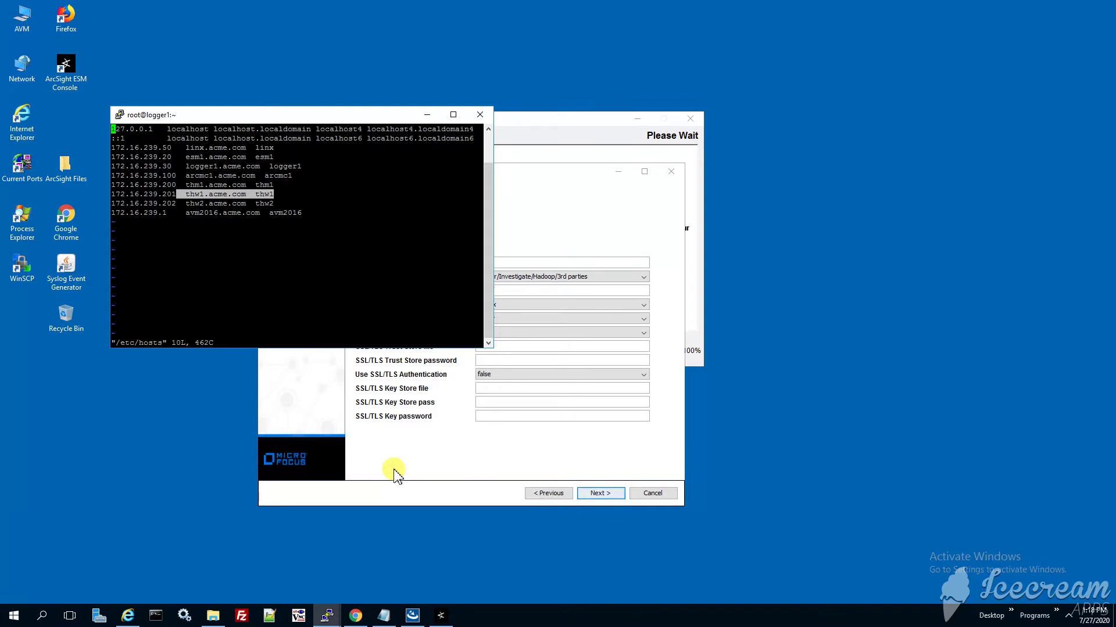
left_click(395, 473)
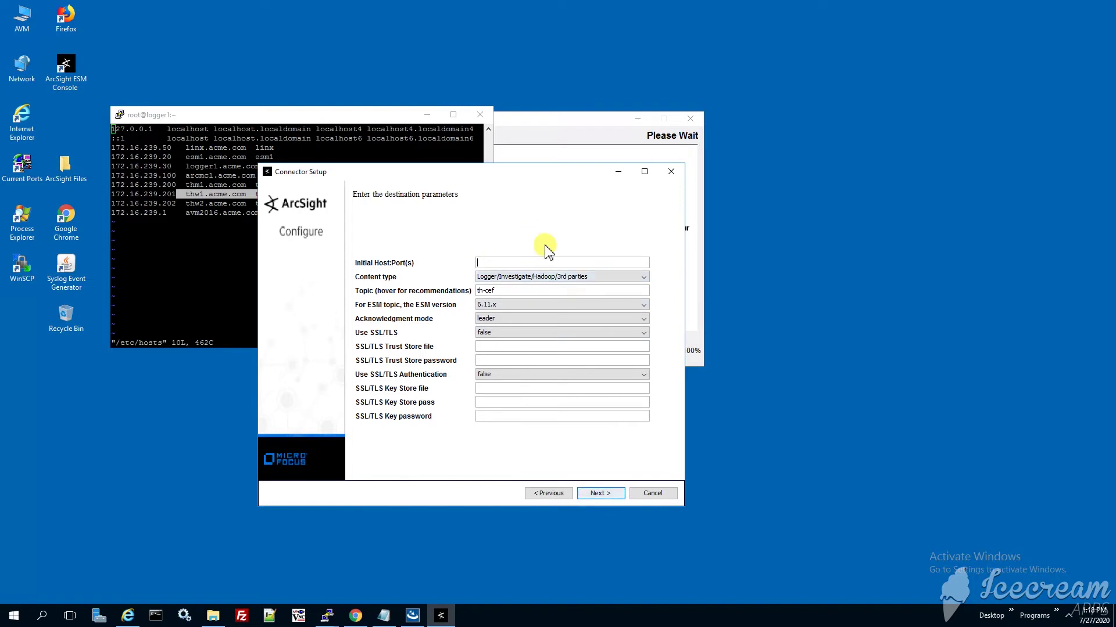
Set destination 172.16.239.201:9092 with ESM version 7.0.x, keeping Logger/Investigate/Hadoop/3rd parties content type.
type("172.16.239.201:9092")
key("Tab")
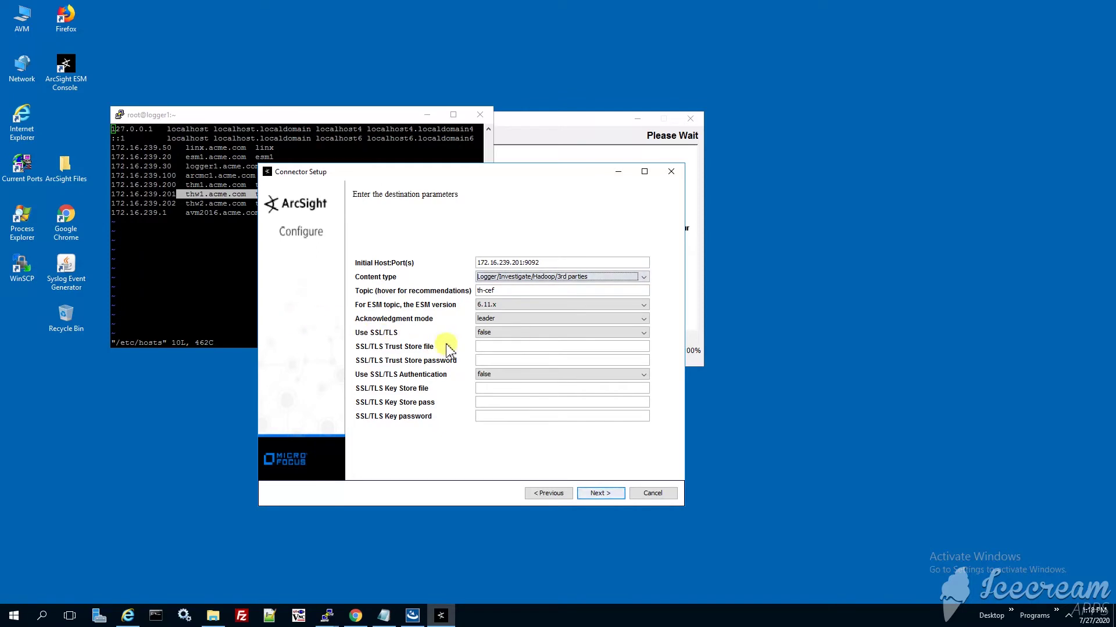
left_click(488, 306)
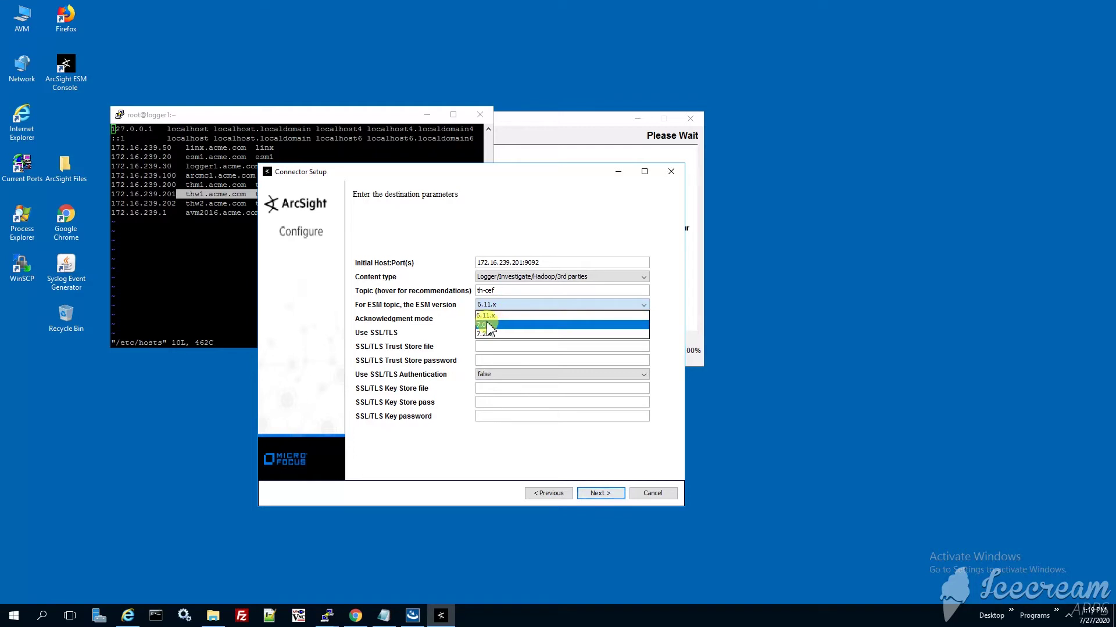
left_click(487, 325)
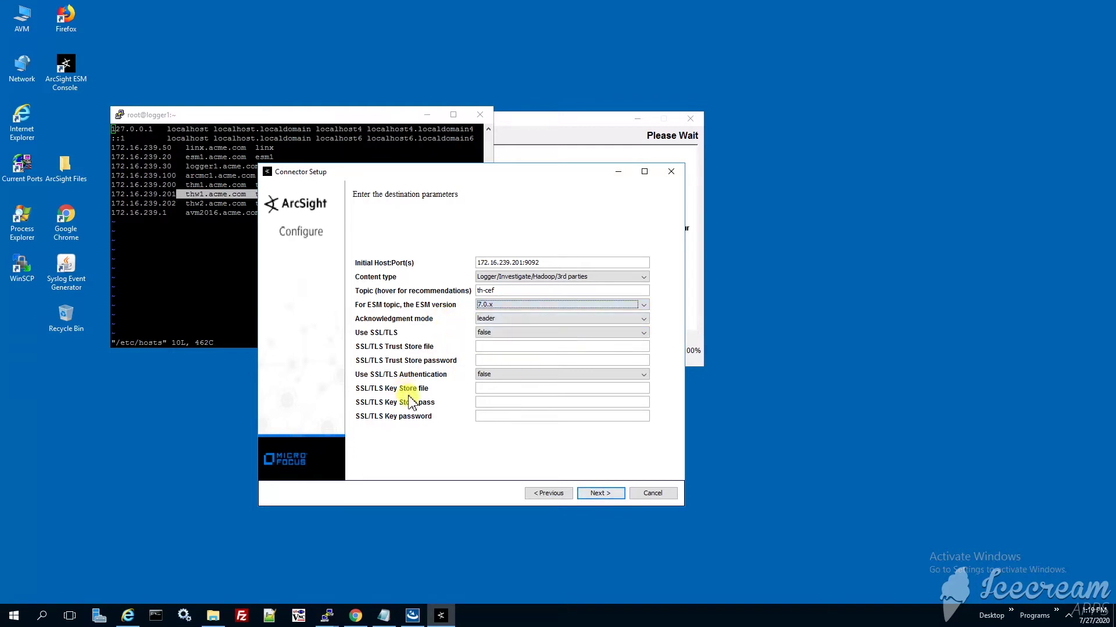
left_click(643, 278)
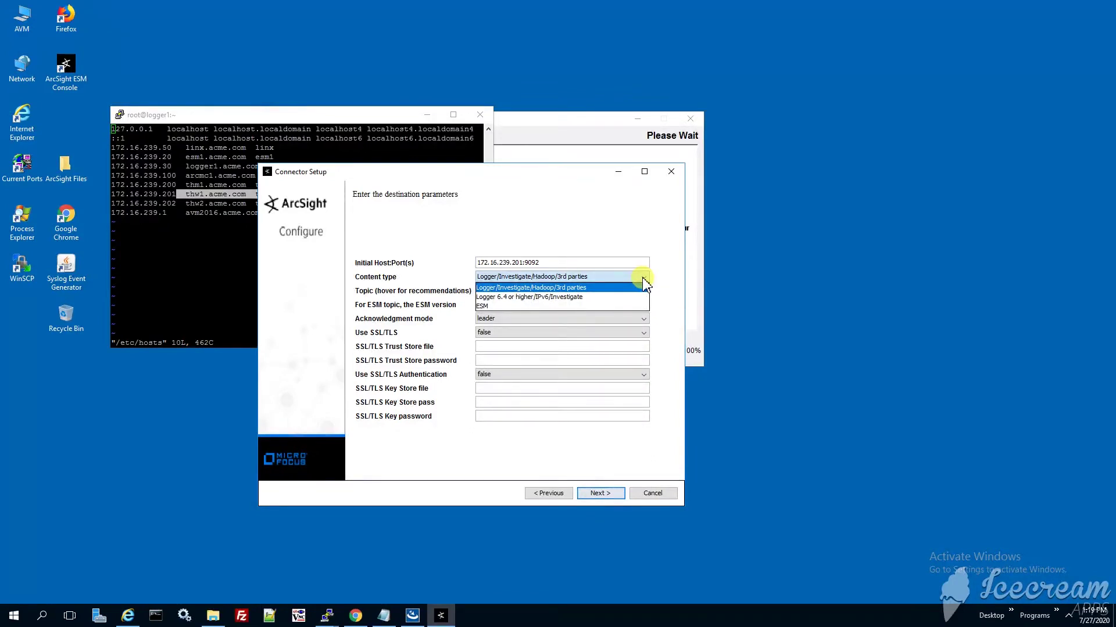
left_click(642, 279)
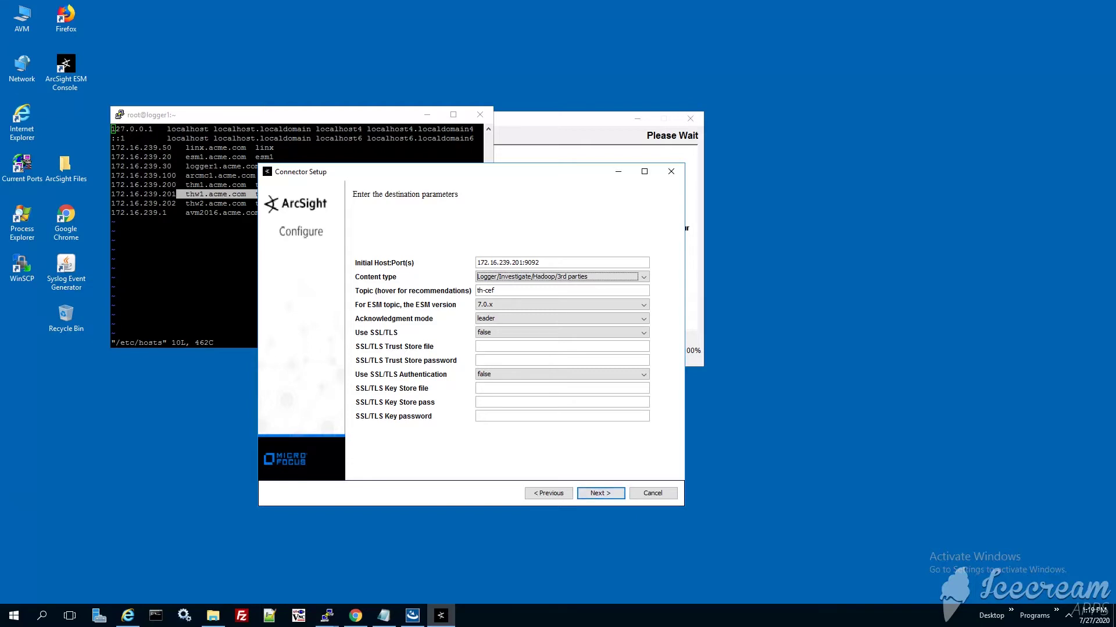
left_click(607, 495)
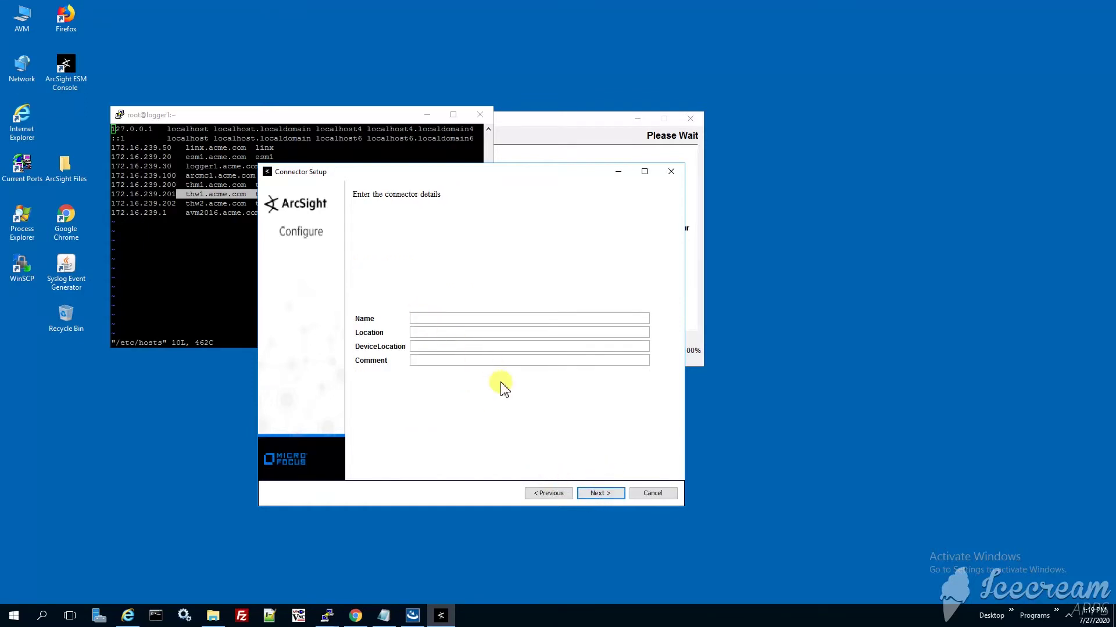
Name the connector Test Alert 1 with location /Test Alert 1 and accept the summary.
type("Test Alert 1")
key("Tab")
type("/Test Alert 1")
left_click(600, 493)
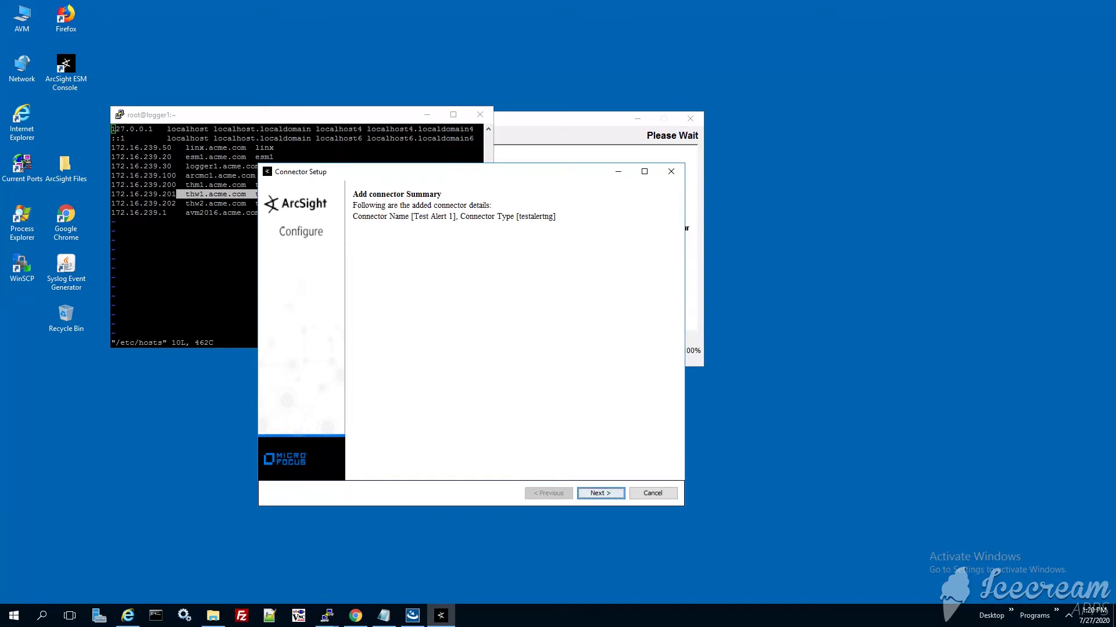
left_click(598, 493)
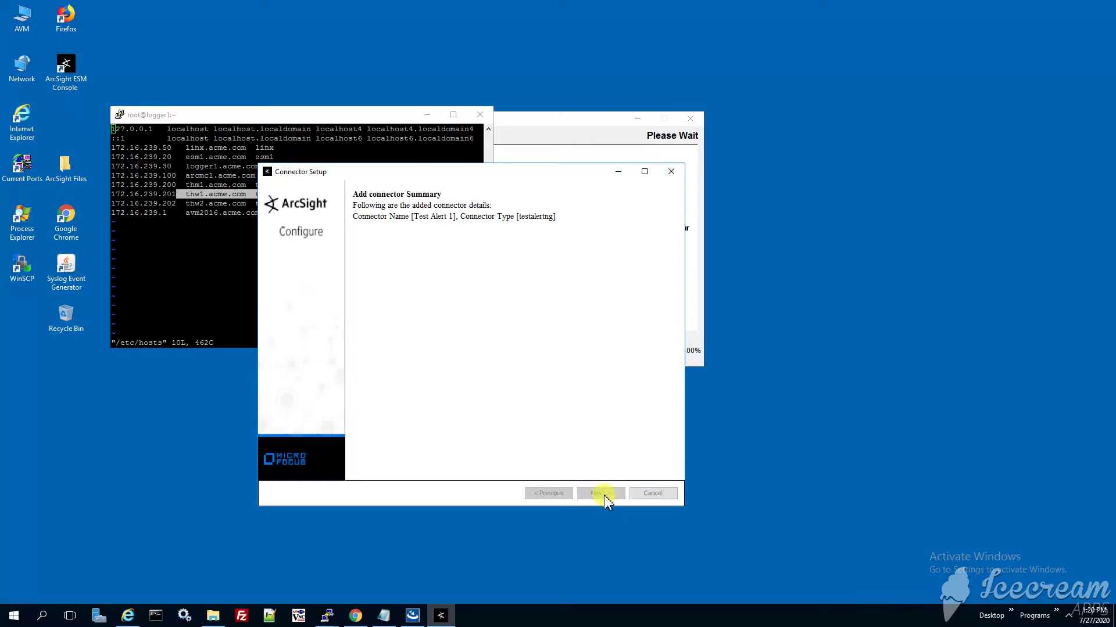
Leave the connector as a standalone application, exit the wizard, and close the finished installer.
left_click(493, 347)
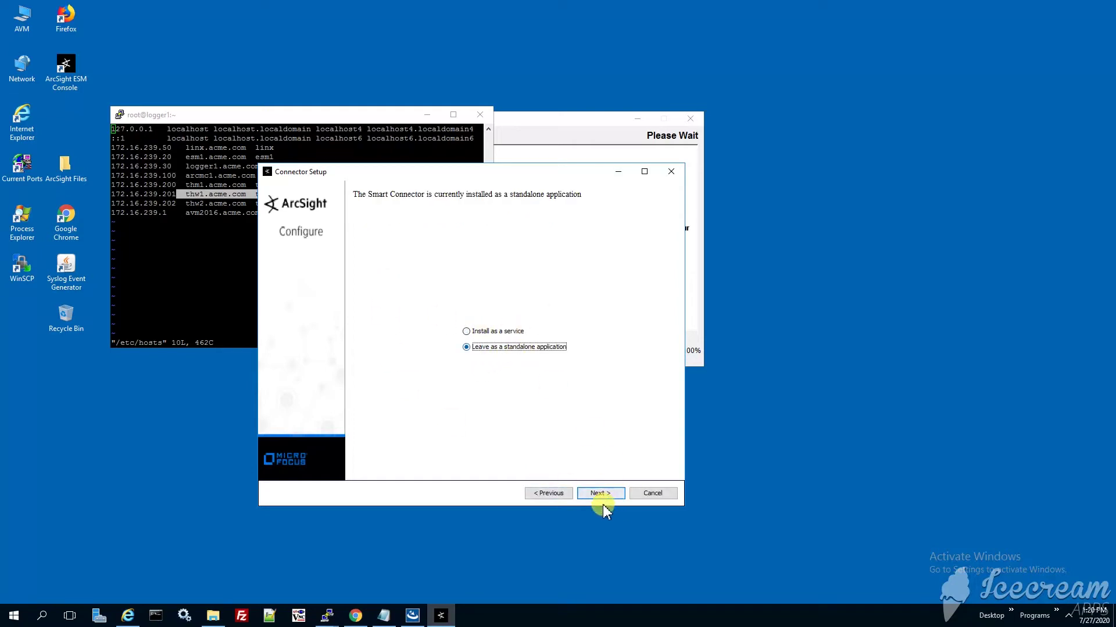
left_click(600, 493)
left_click(500, 347)
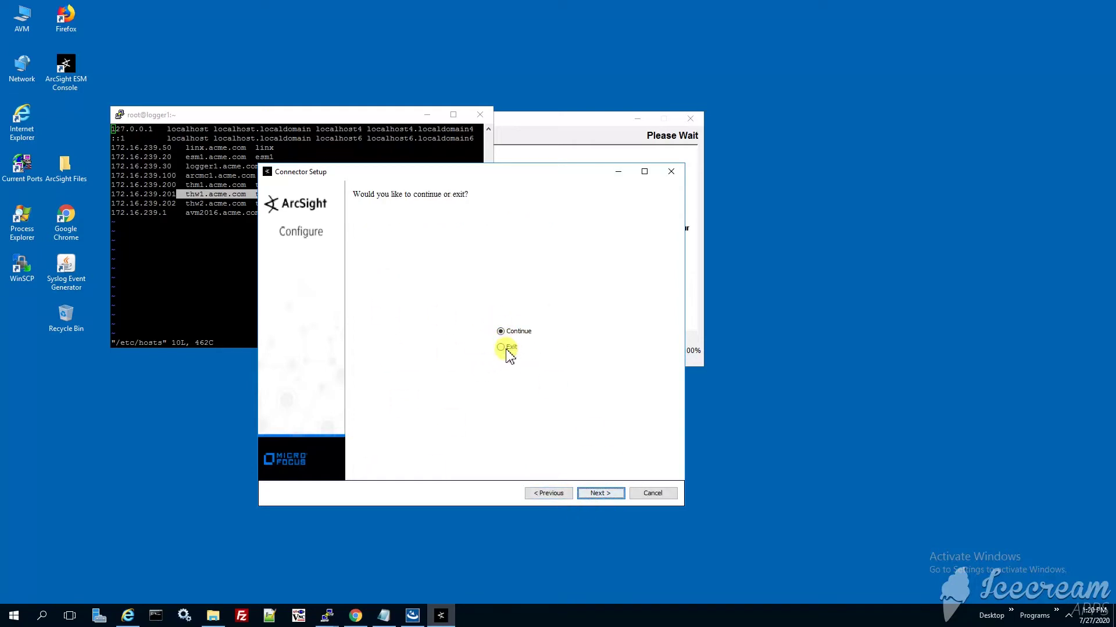
left_click(601, 493)
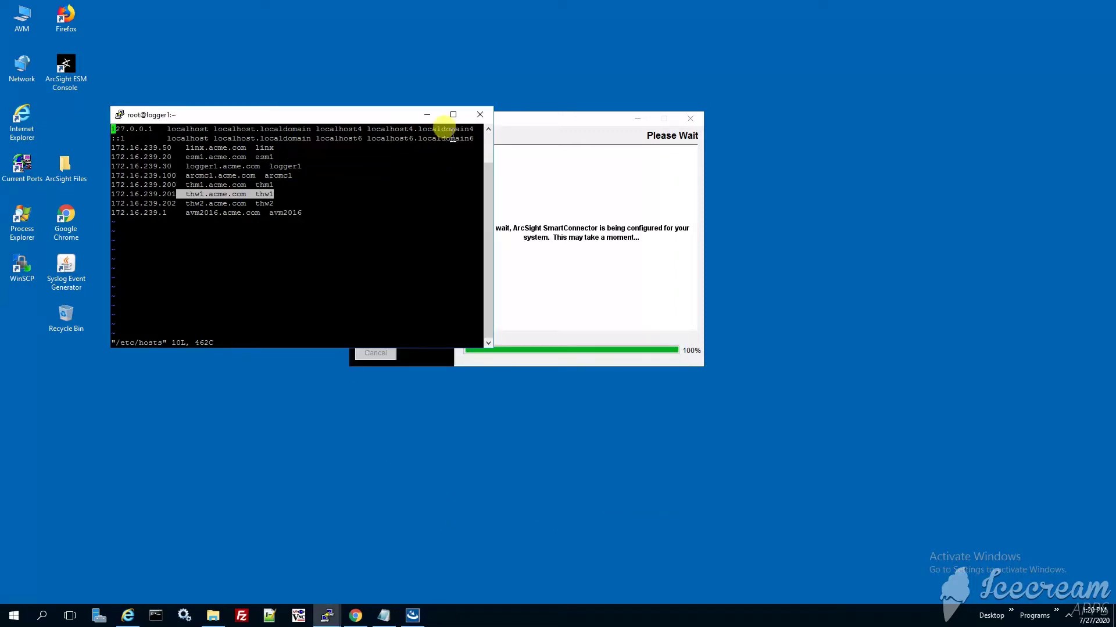
left_click(427, 115)
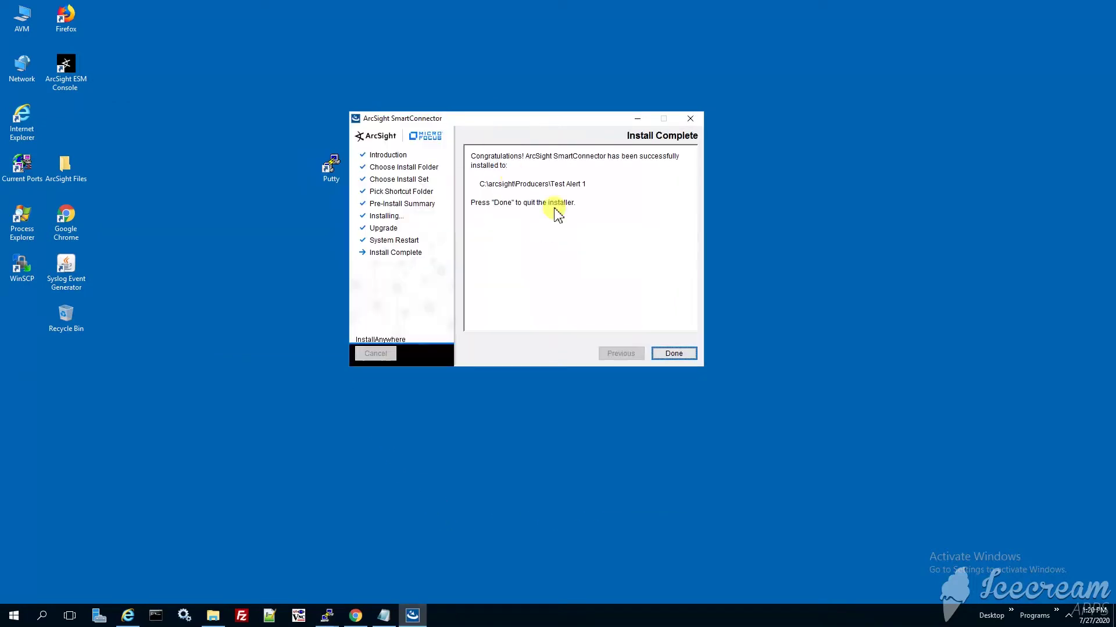
left_click(672, 354)
Select the six .events files in the ArcSight Files\Producers\Replay folder.
left_click_drag(81, 179, 433, 327)
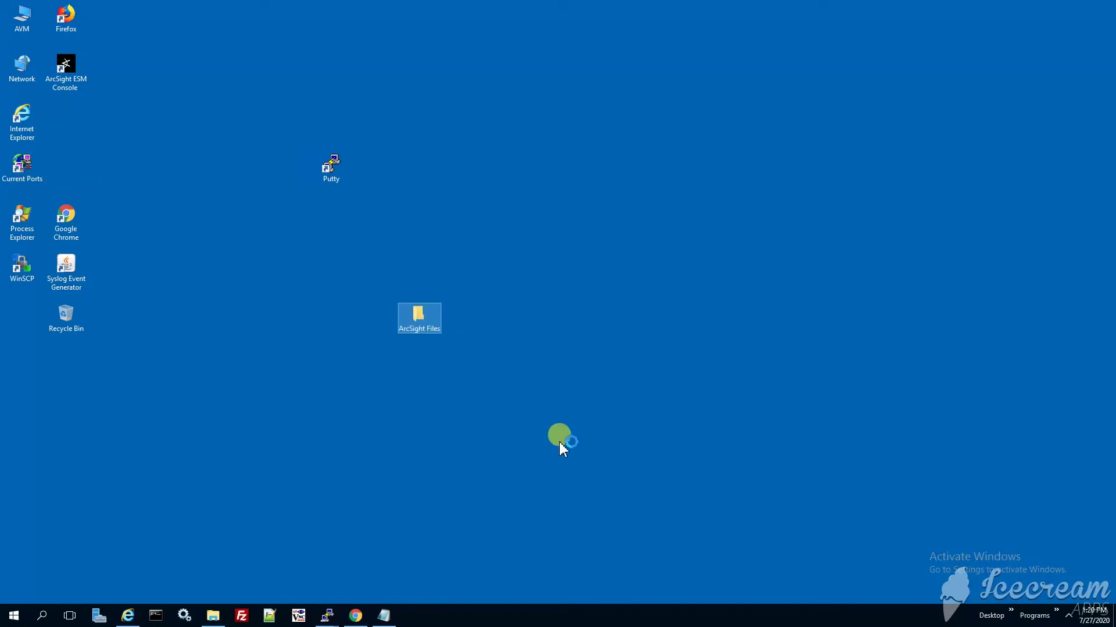
double_click(408, 329)
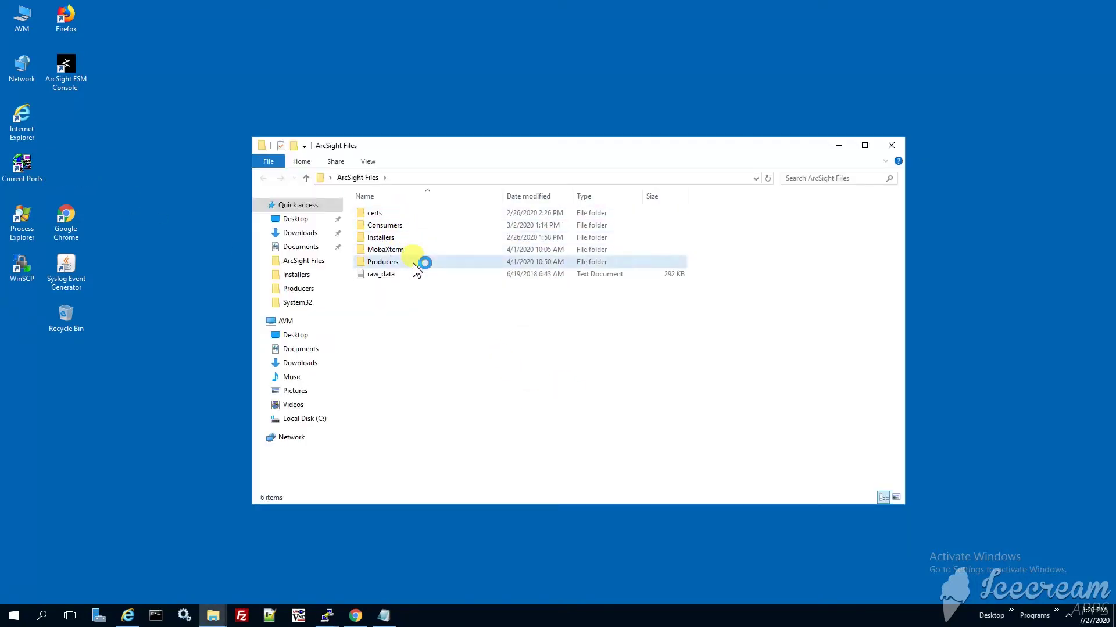
double_click(410, 262)
double_click(405, 216)
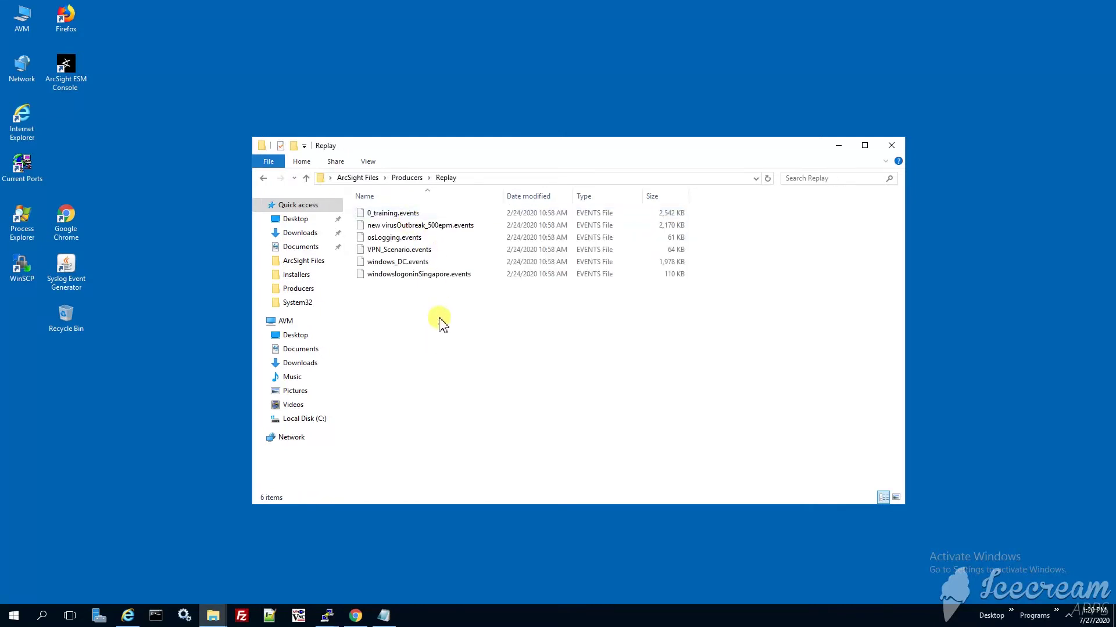
left_click_drag(441, 318, 498, 194)
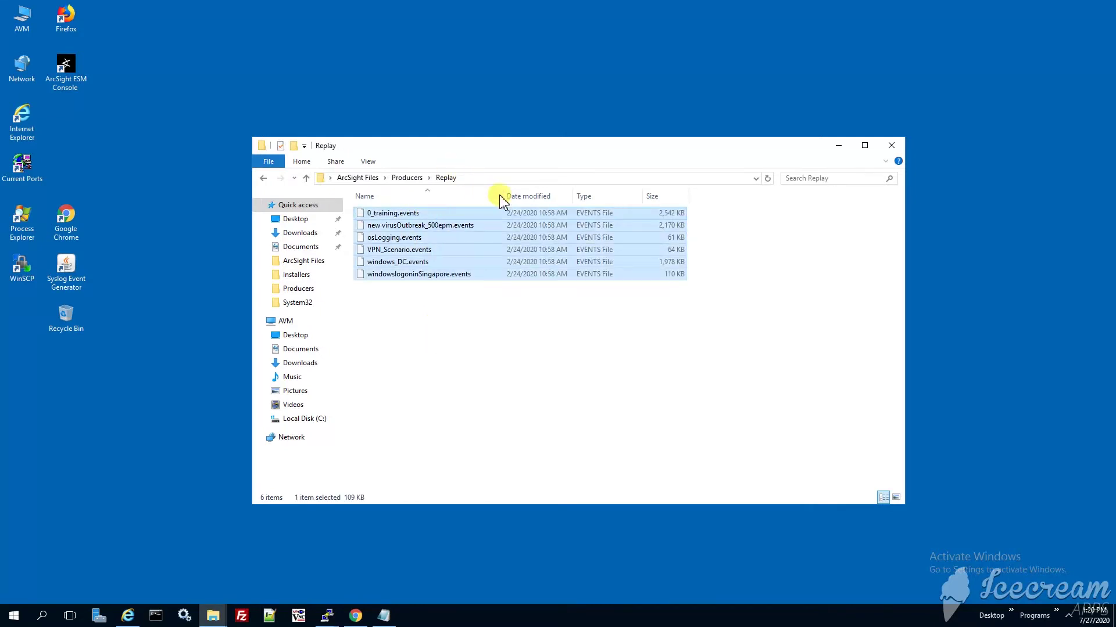
Navigate to C:\arcsight\Producers\Test Alert 1\current.
left_click(307, 419)
double_click(403, 214)
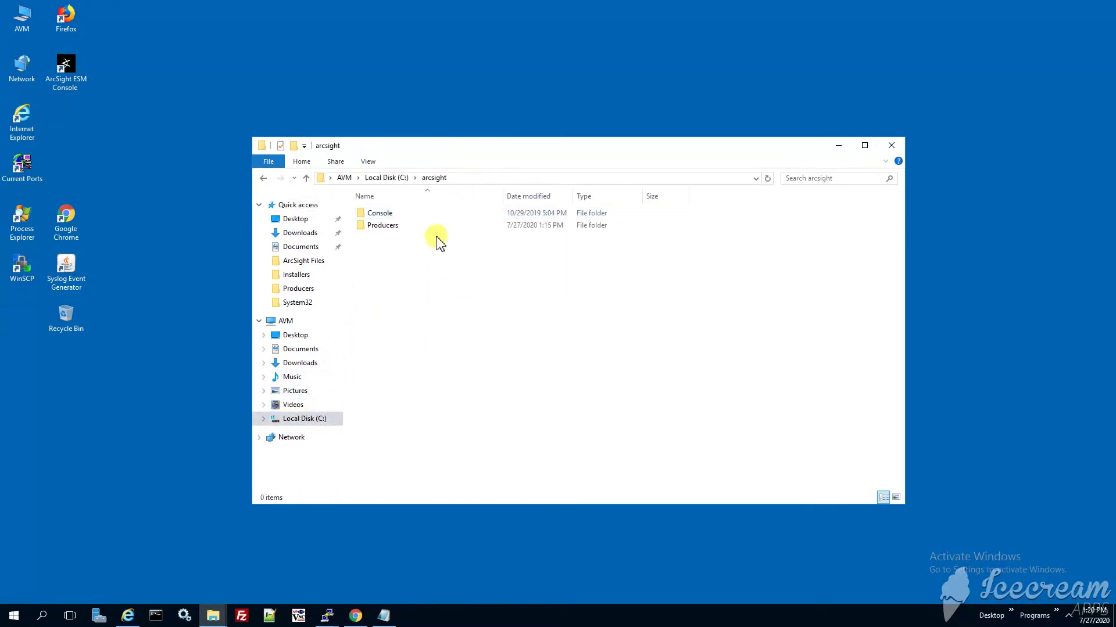
double_click(393, 227)
double_click(399, 213)
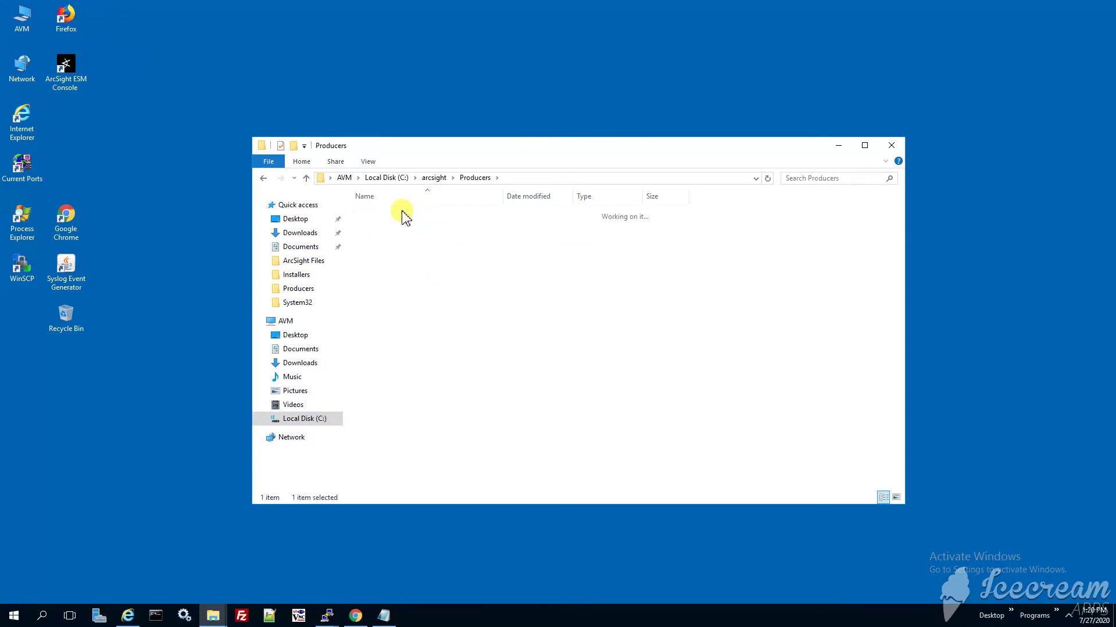
left_click(423, 214)
key("Return")
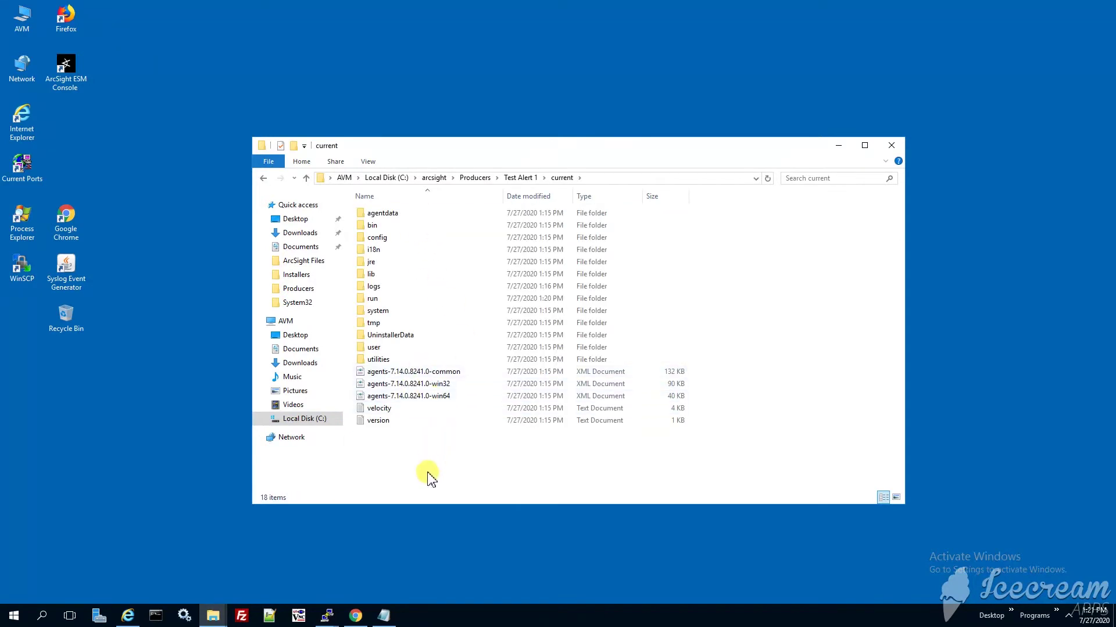
Create a 'Test Alert' folder in current and paste the six .events files into it.
right_click(428, 472)
mouse_move(546, 446)
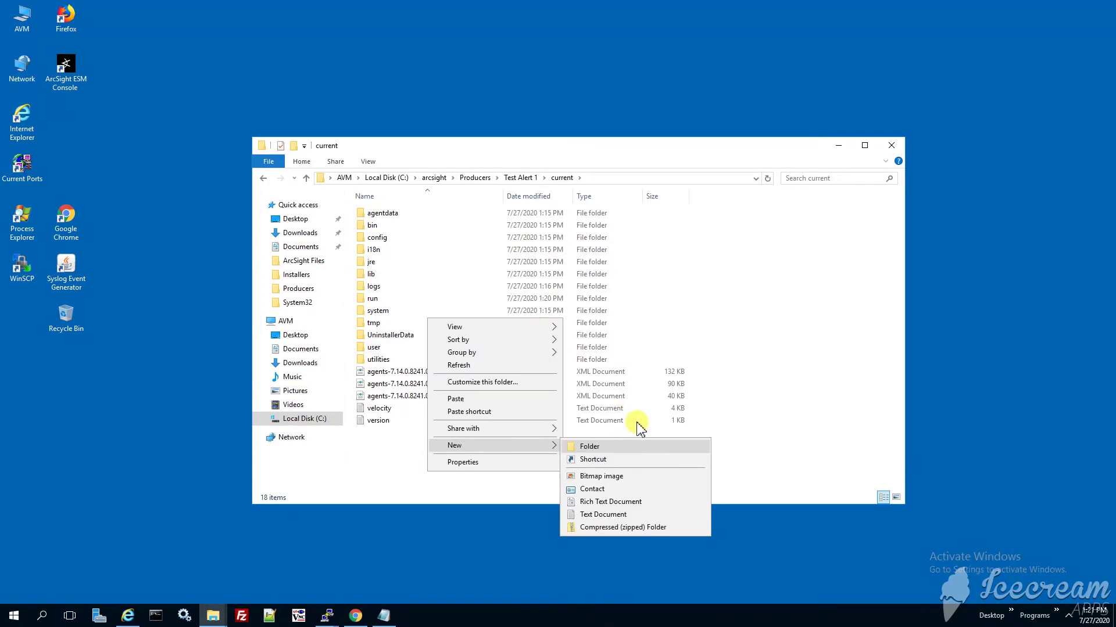
left_click(635, 448)
type("Test")
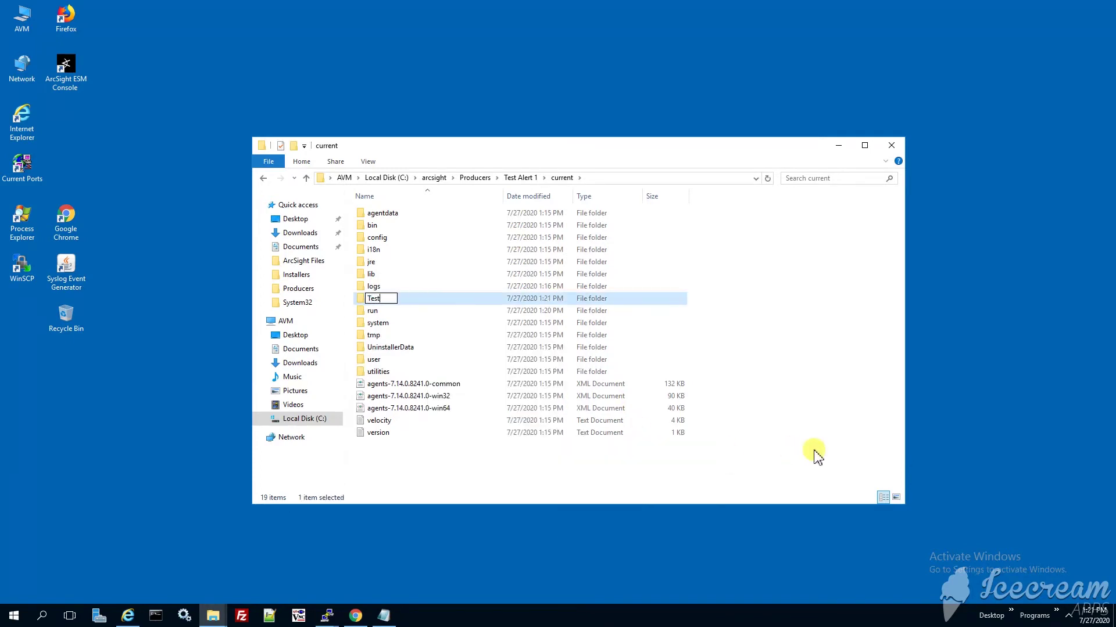
type(" Alert")
key("Return")
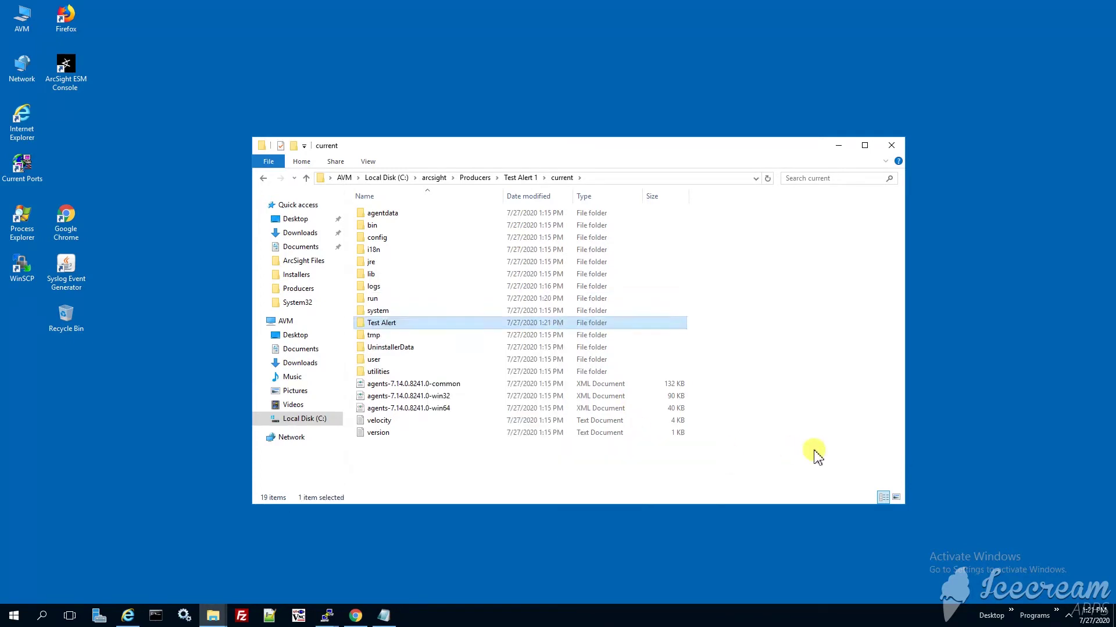
double_click(411, 329)
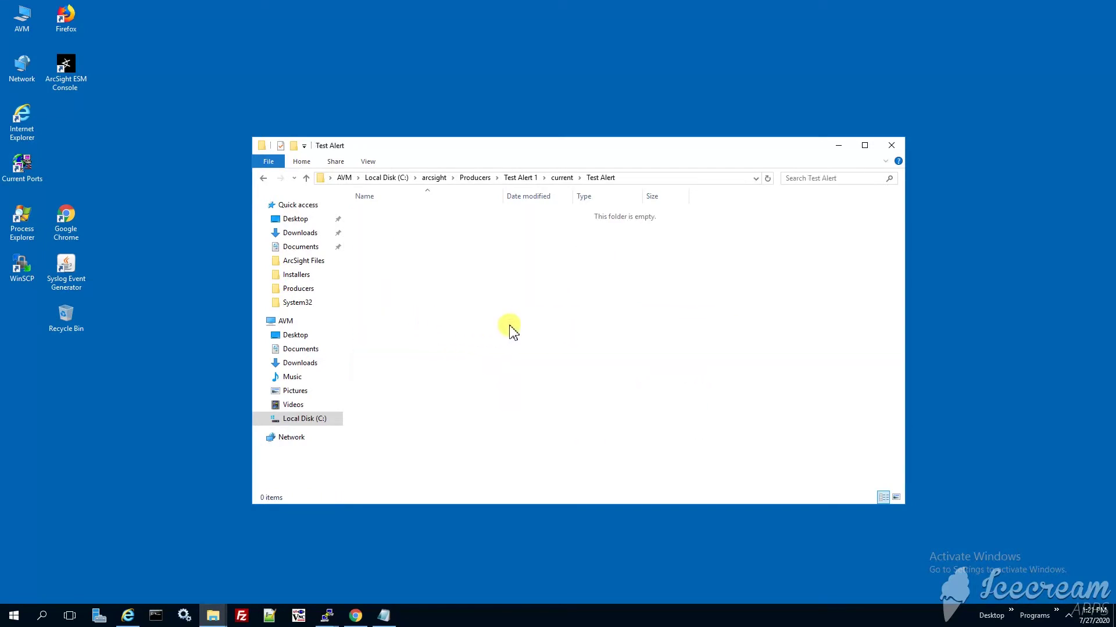
key("ctrl+v")
Back in current, open the selected folders each in its own window.
left_click(263, 178)
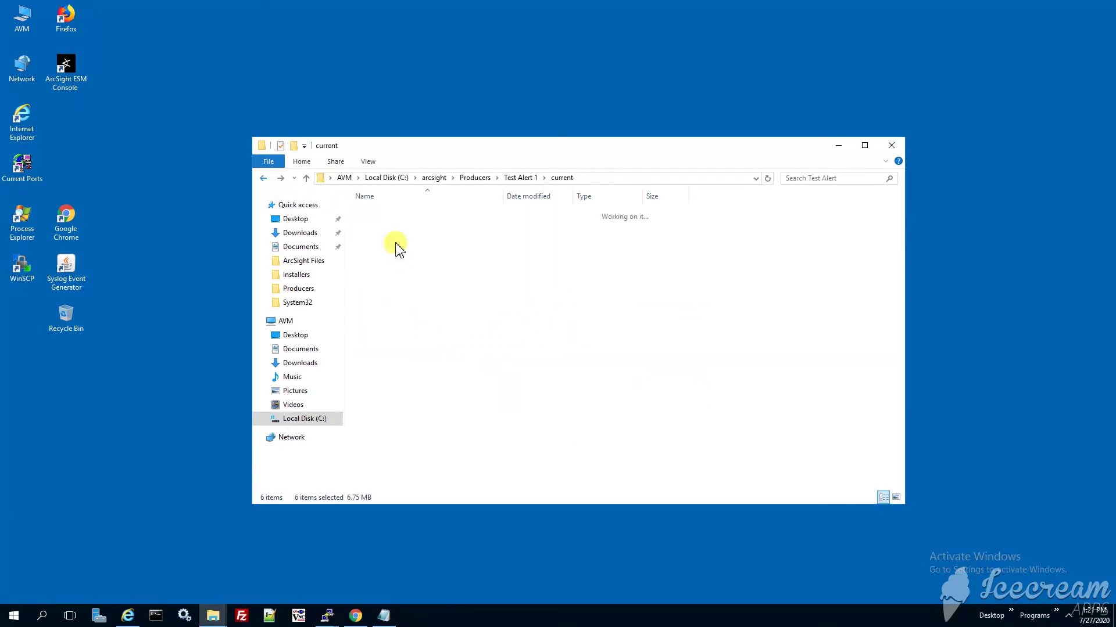
right_click(395, 232)
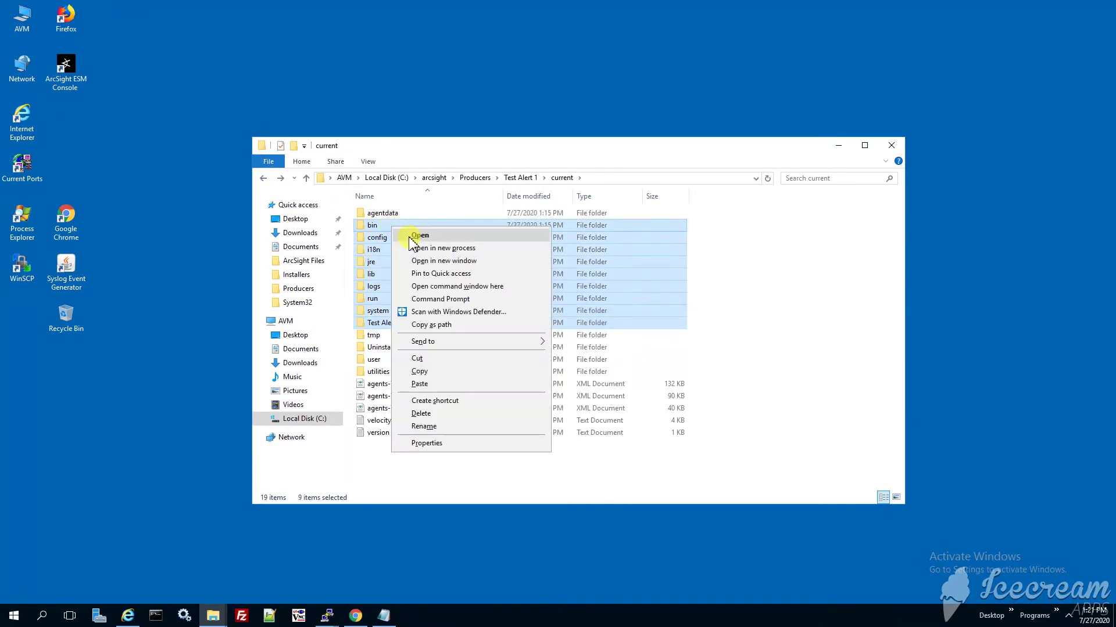
left_click(402, 234)
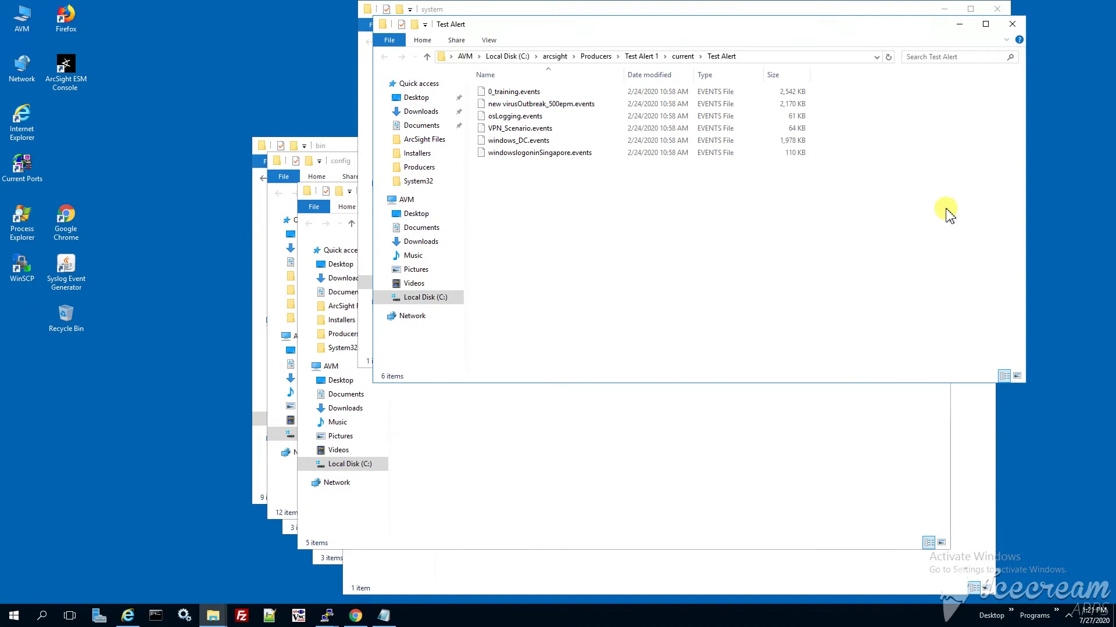
key("alt")
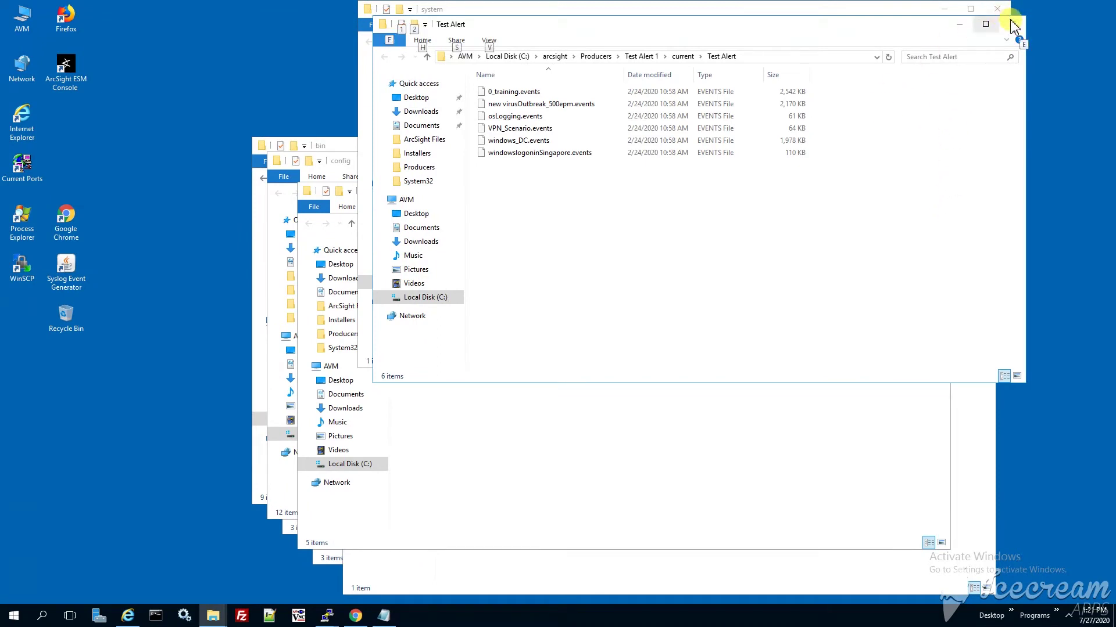
Close the leftover folder windows, including Test Alert, system, jre, config and i18n.
left_click(1012, 24)
left_click(997, 8)
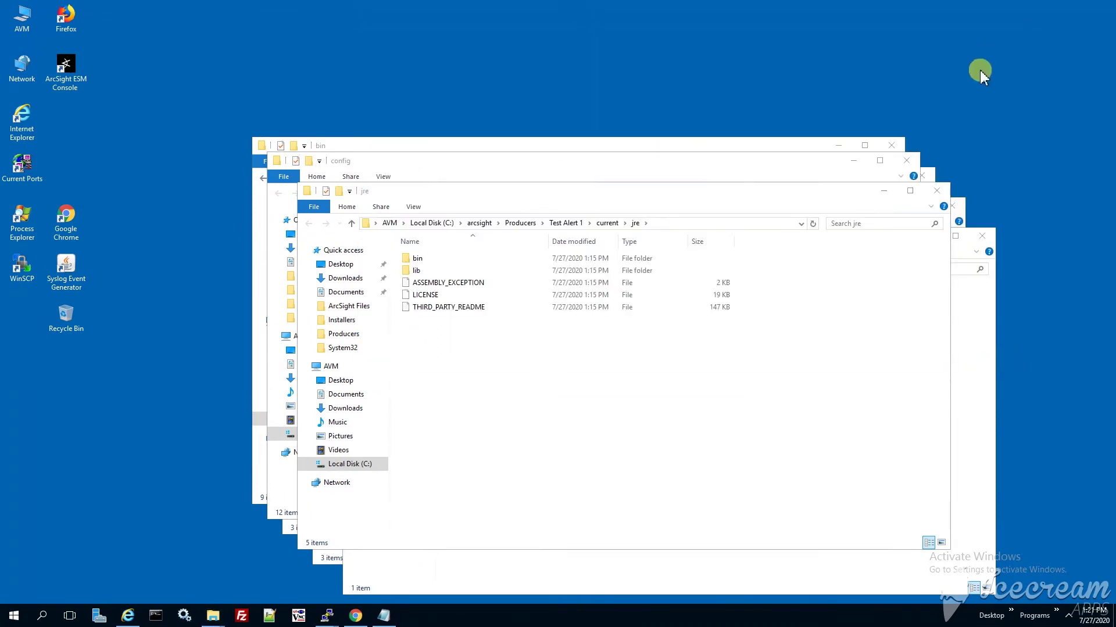
left_click(936, 190)
left_click(982, 236)
left_click(906, 161)
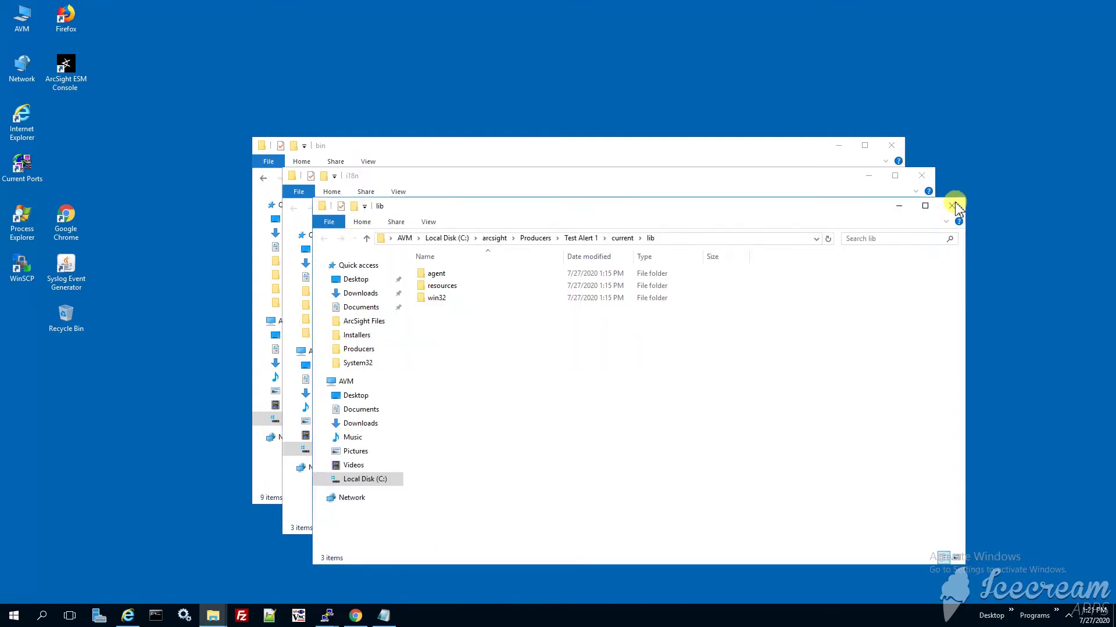
left_click(952, 205)
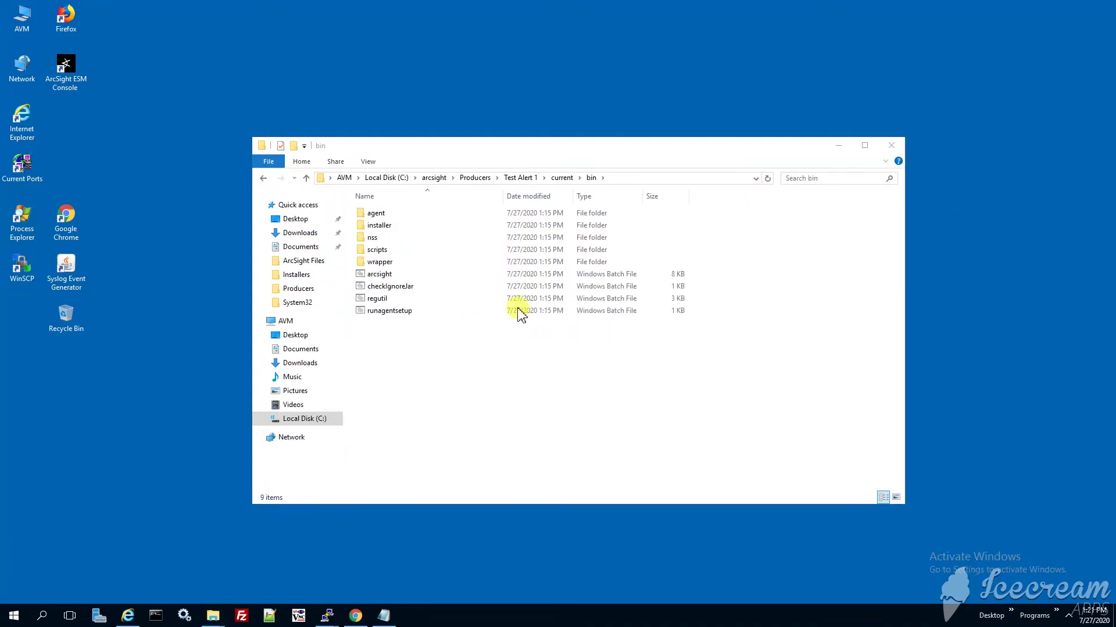
left_click(921, 176)
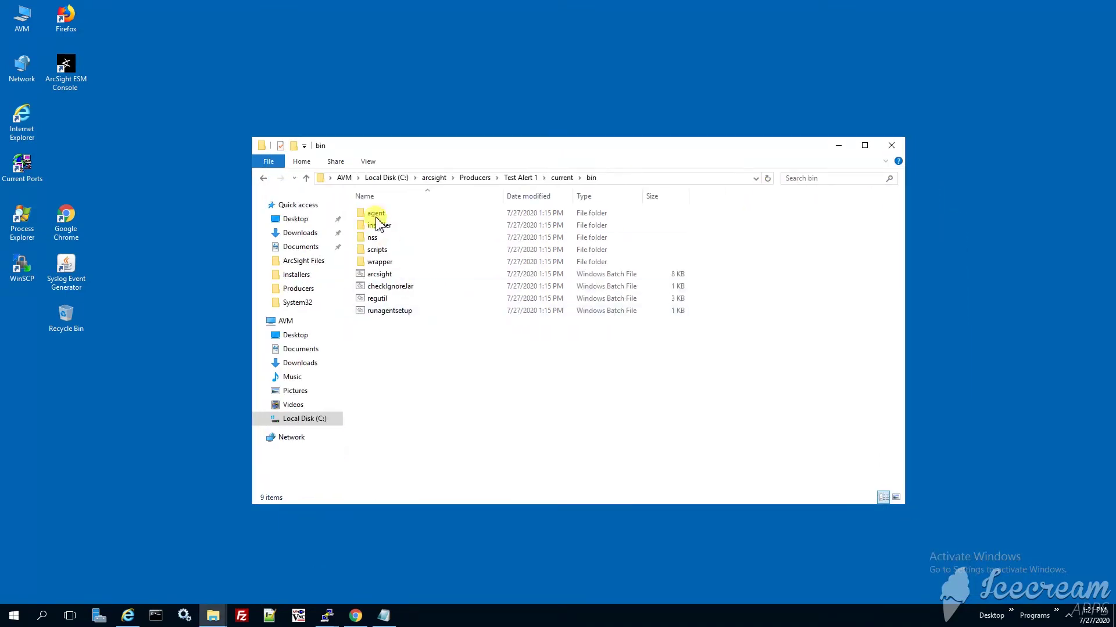
Open a Command Prompt in the Test Alert 1 current\bin folder.
left_click(520, 177)
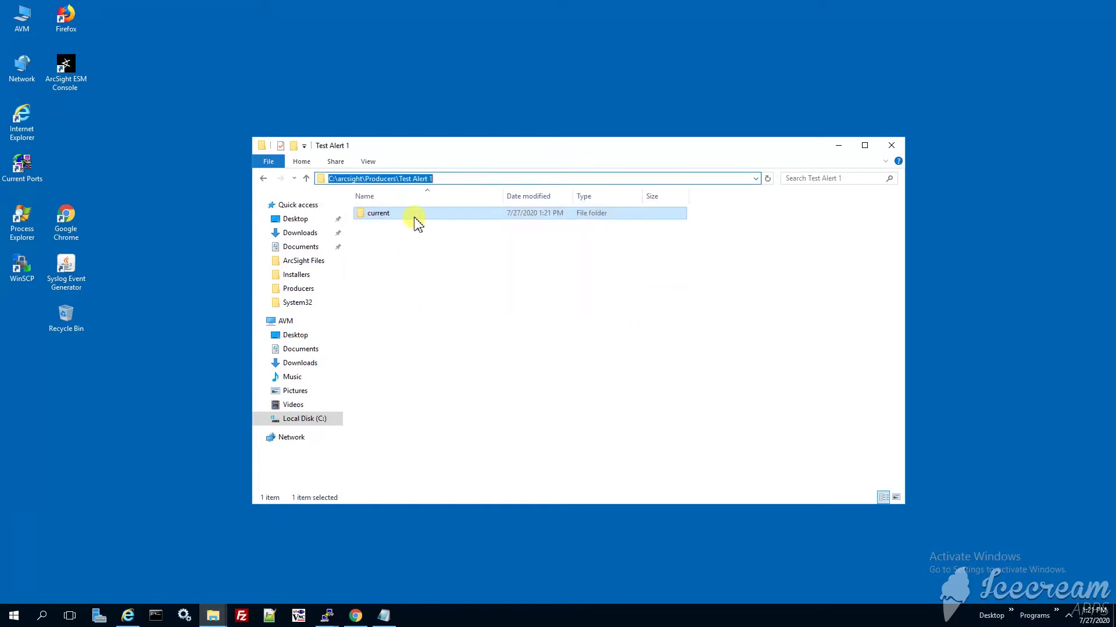
double_click(415, 216)
right_click(417, 229)
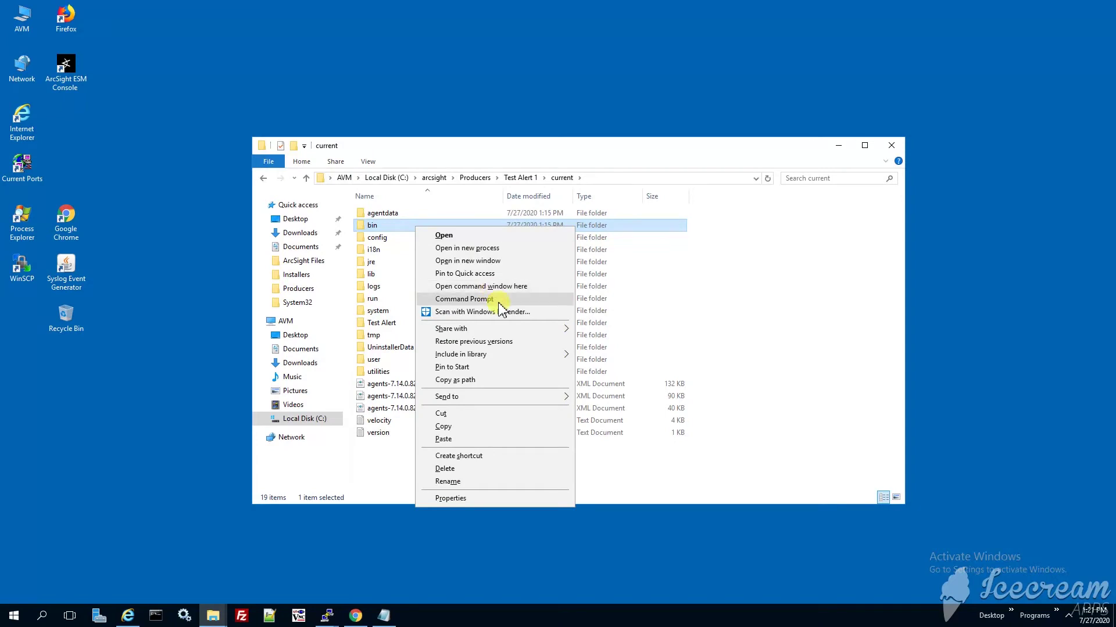
left_click(504, 288)
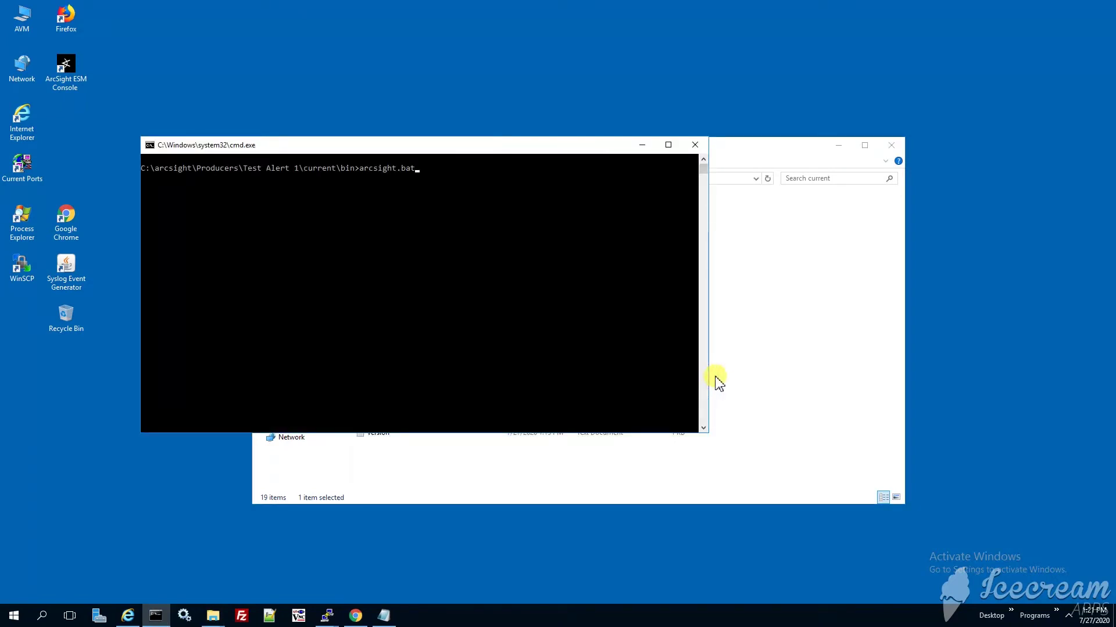
Run 'arcsight.bat agents' and view the Replay tab listing the six .events files.
type("arcsight.bat agents")
key("Return")
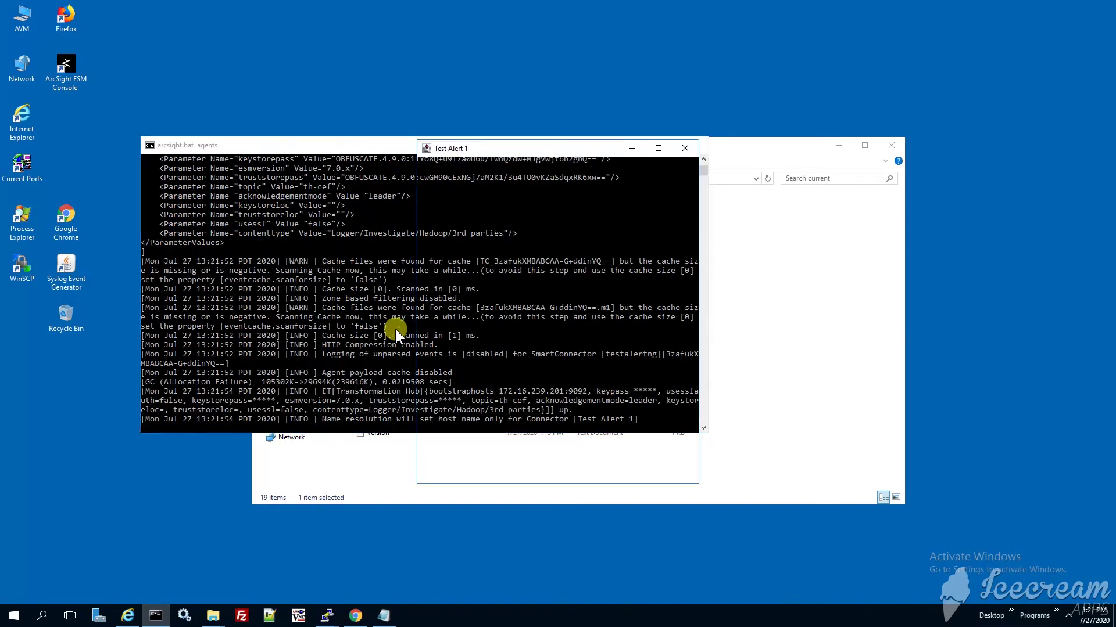
left_click(593, 165)
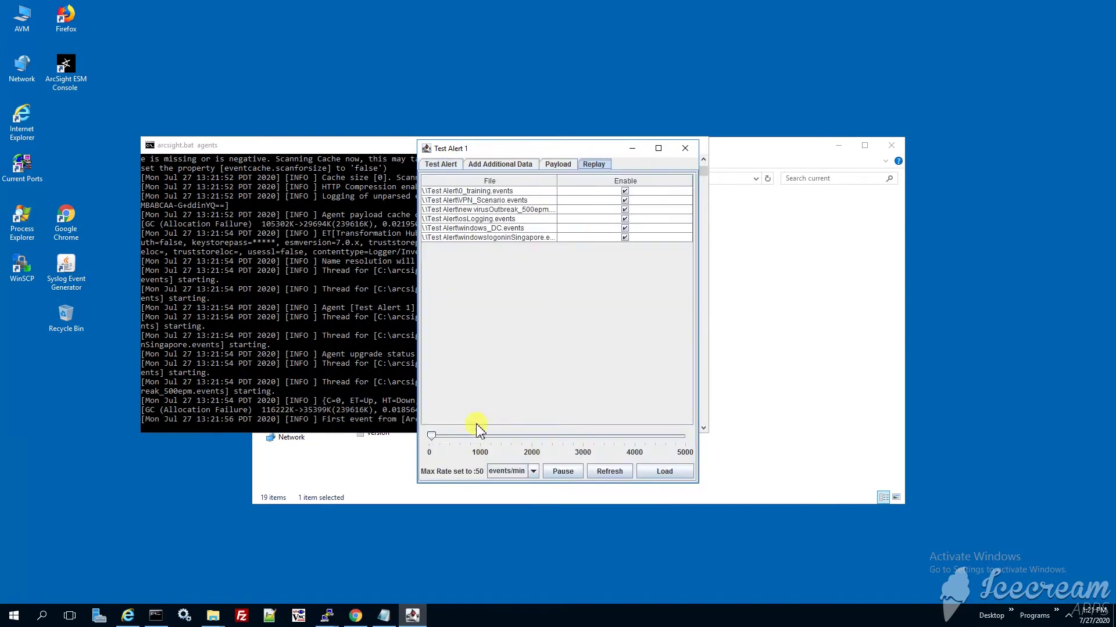
Raise the maximum replay rate above 50 events/min, pause replay, and minimize Test Alert 1.
left_click_drag(433, 440, 450, 440)
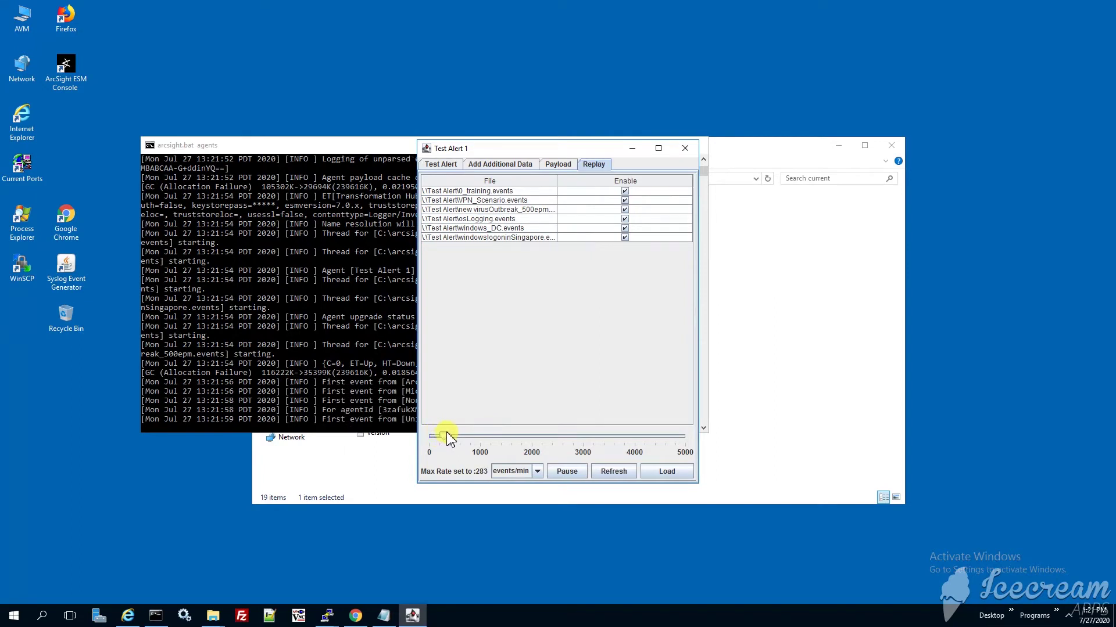
left_click(568, 472)
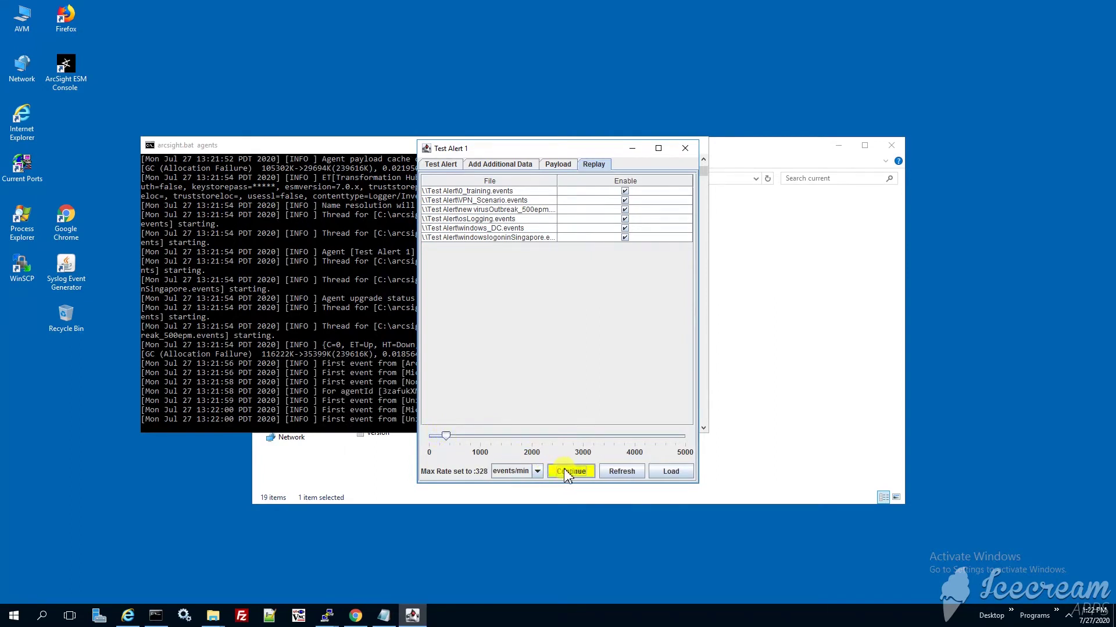
left_click(632, 151)
Check the console log's first events from Nessus, Nortel VPN and Unix mail01, then raise the folder window.
left_click_drag(396, 334, 493, 401)
left_click(481, 410)
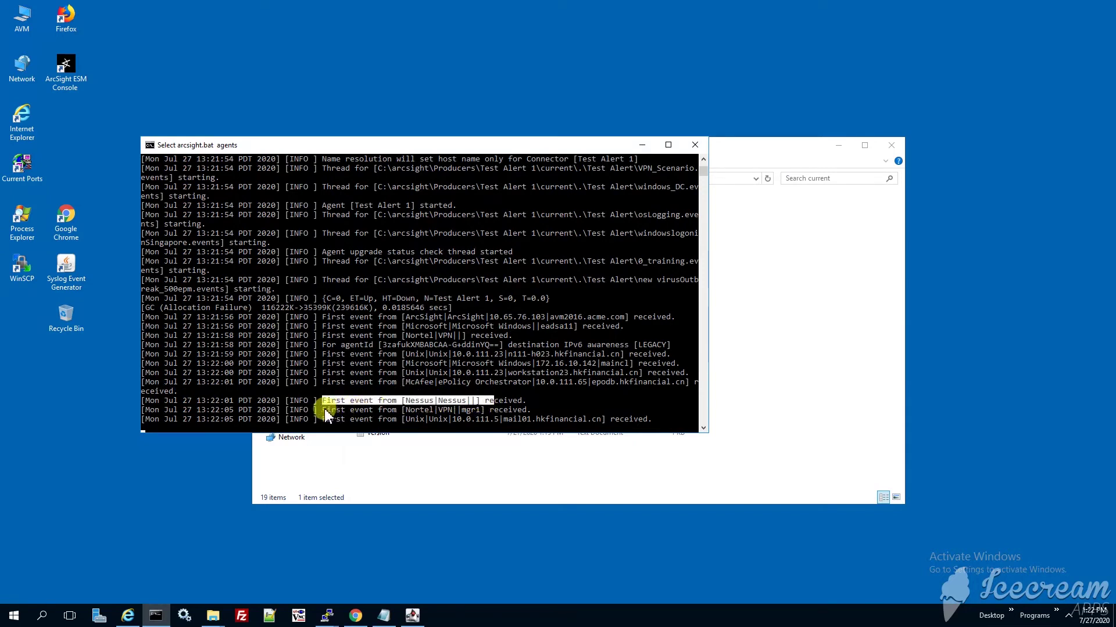
left_click_drag(323, 410, 490, 411)
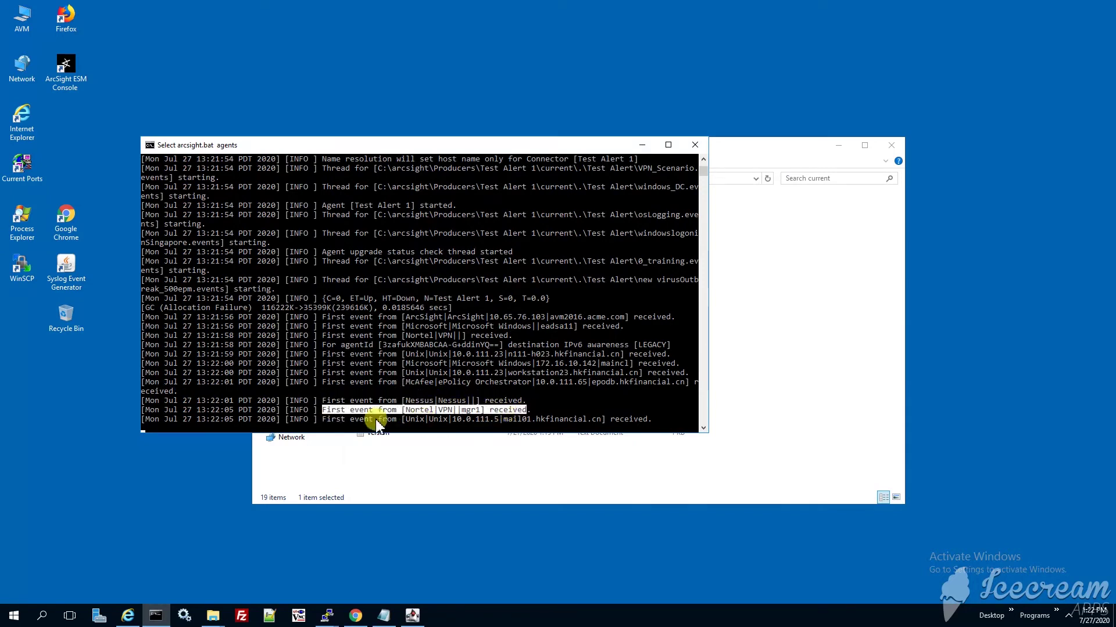
left_click_drag(327, 418, 591, 419)
left_click(617, 419)
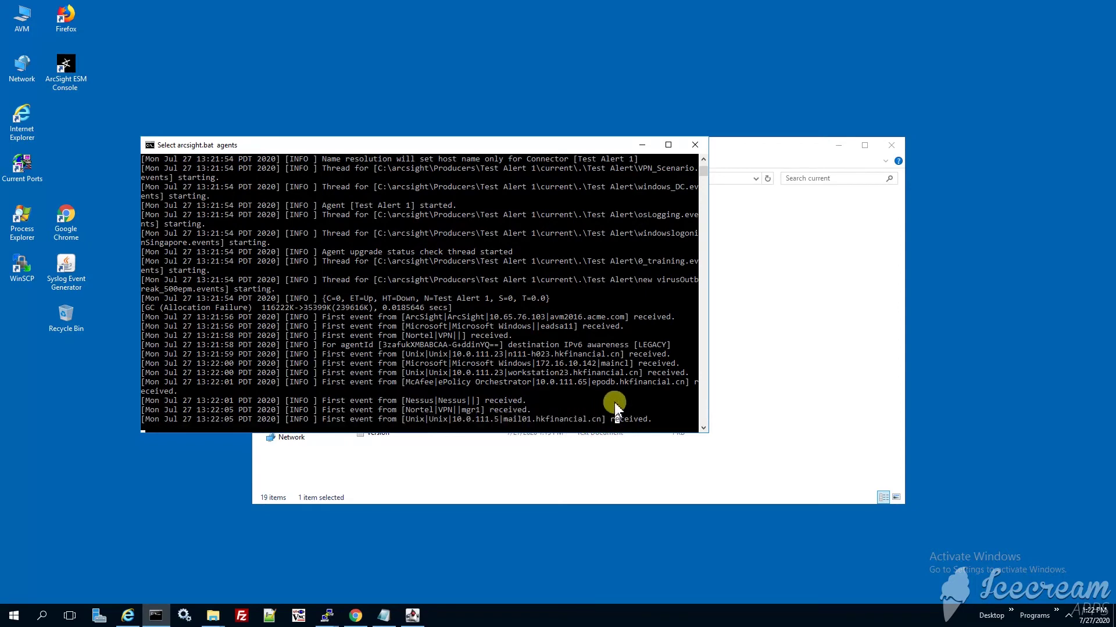
scroll(615, 402, "down", 7)
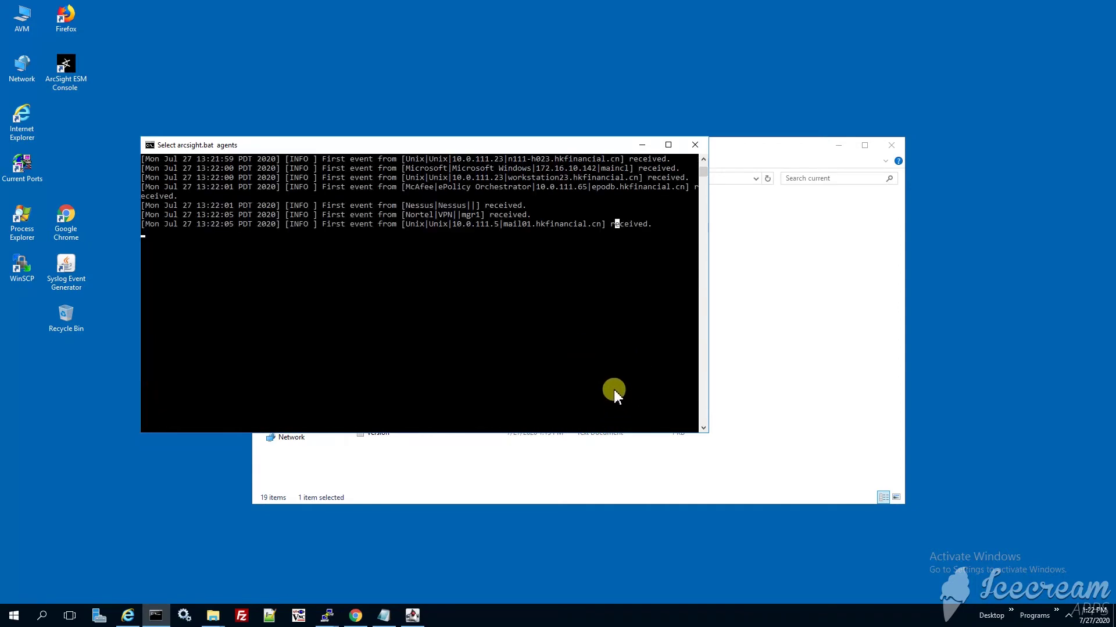
scroll(614, 390, "up", 5)
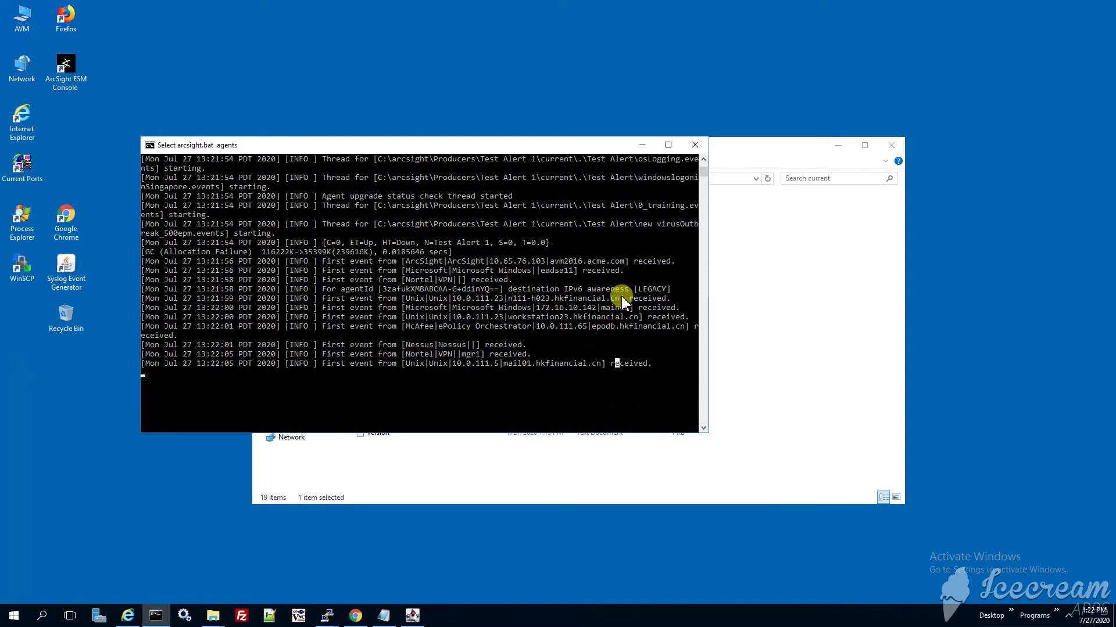
left_click(722, 265)
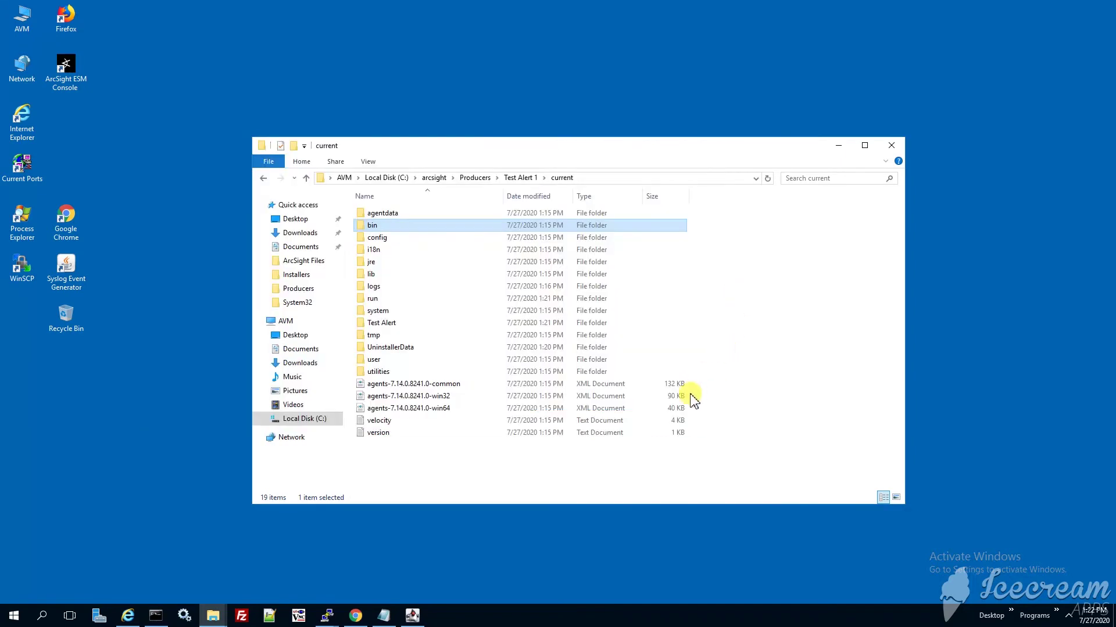
Close the folder window and the ITOM Management Portal and SRG installer browser tabs.
left_click(883, 145)
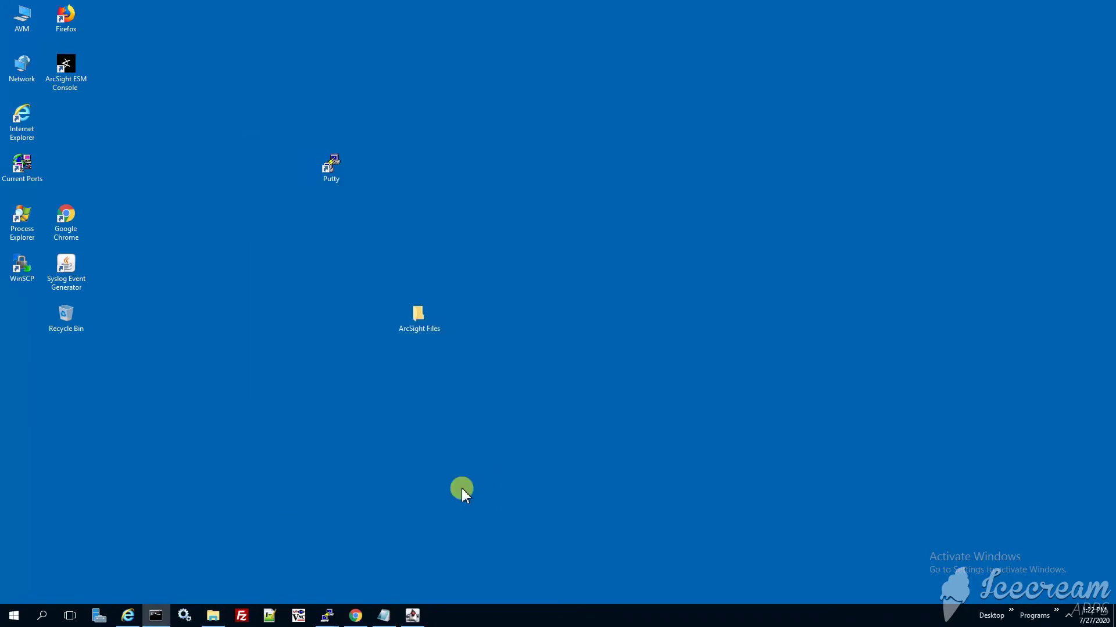
left_click(355, 616)
left_click(203, 12)
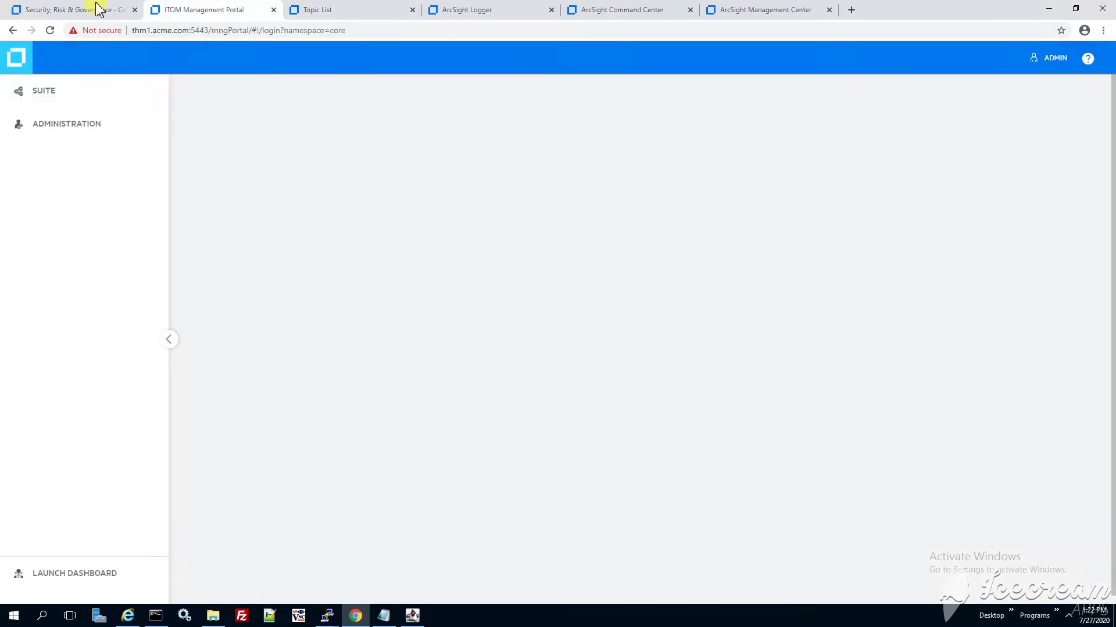
left_click(273, 10)
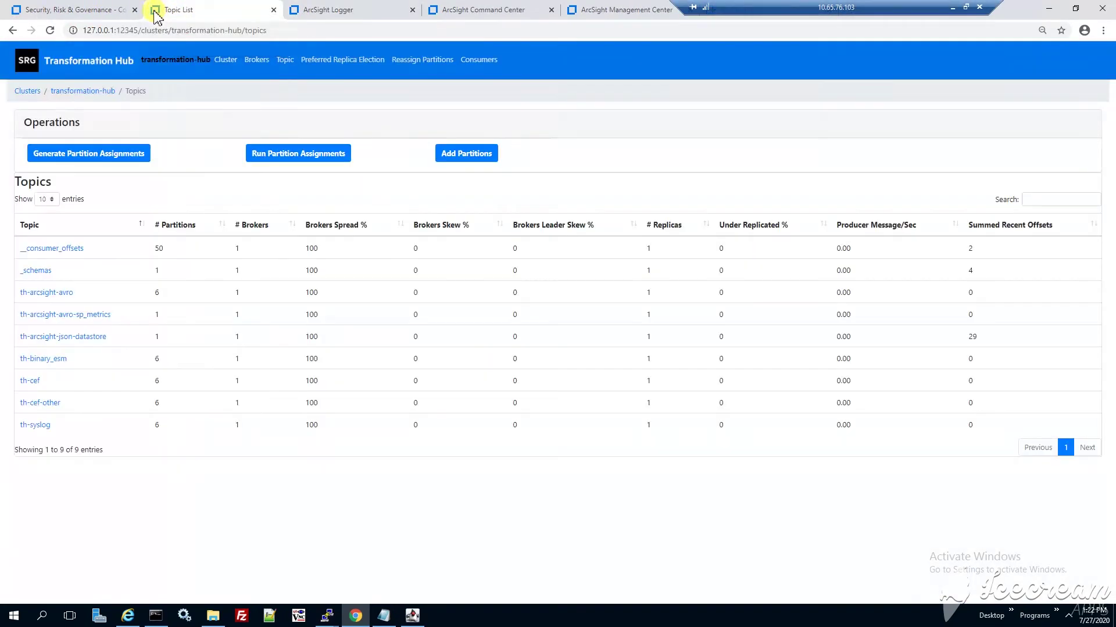
left_click(69, 10)
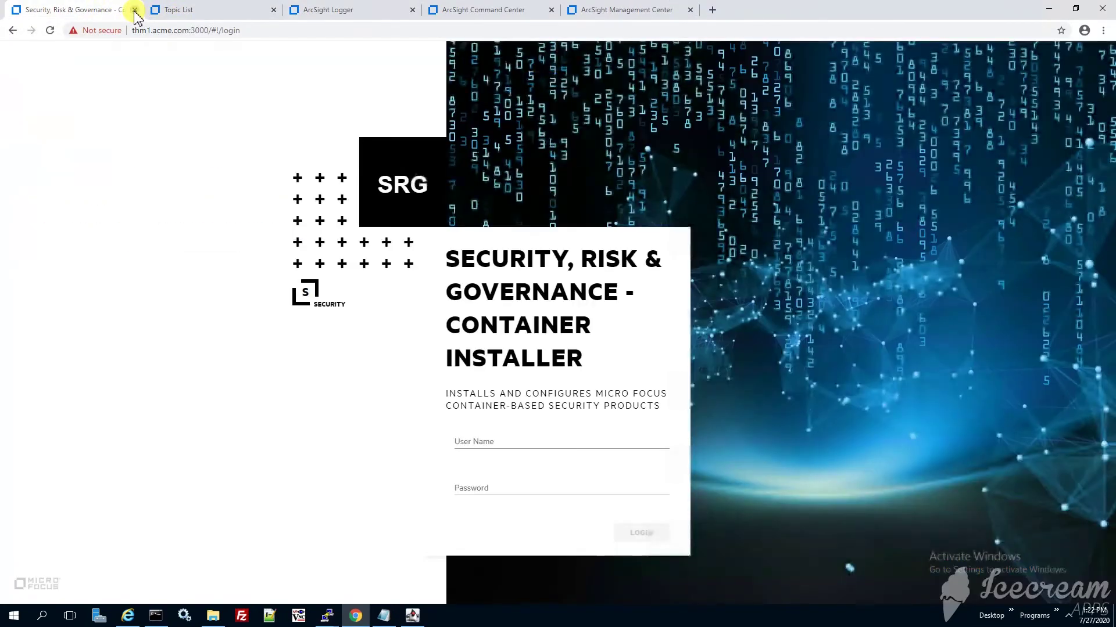
left_click(135, 10)
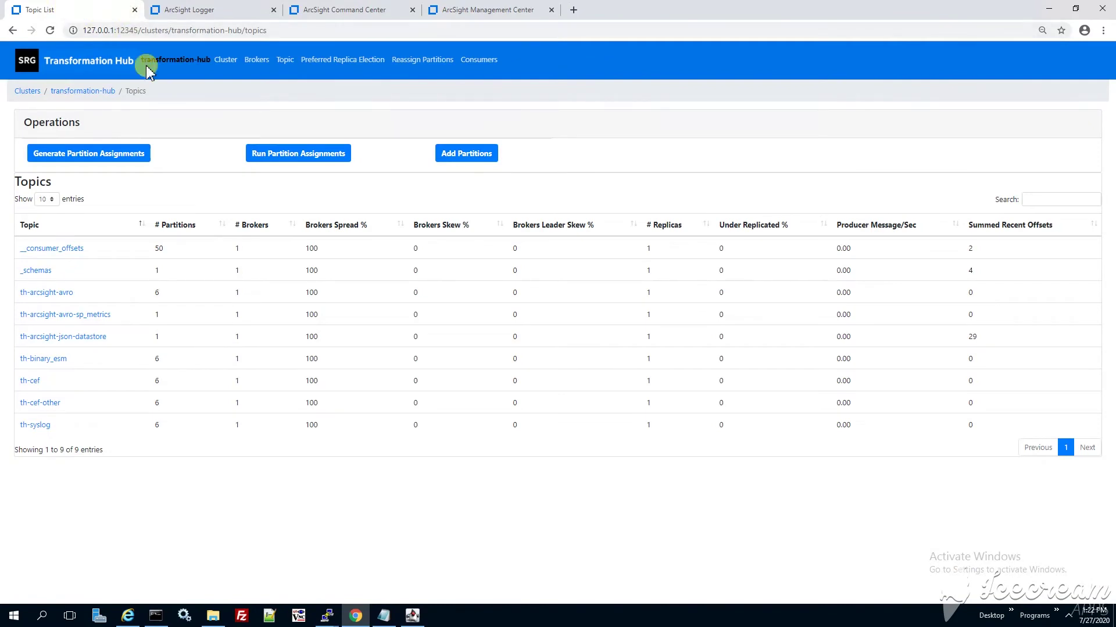
Reload Topic List, confirm th-cef shows 68 summed offsets at 2.26 messages/sec, then return to the console.
left_click(172, 32)
key("Return")
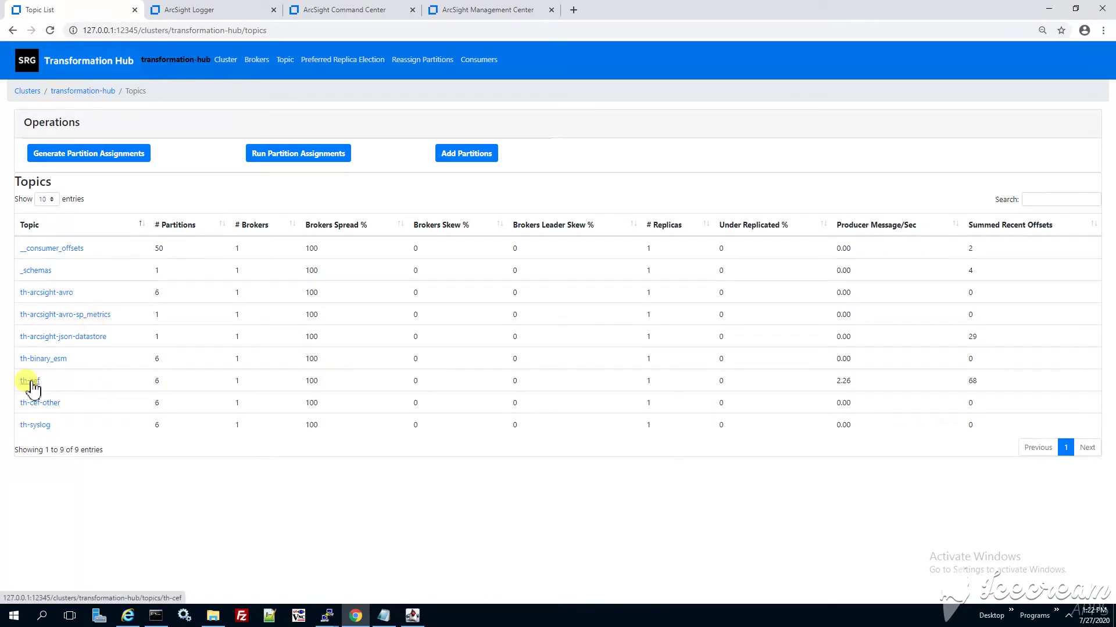
left_click_drag(47, 384, 868, 384)
left_click(835, 390)
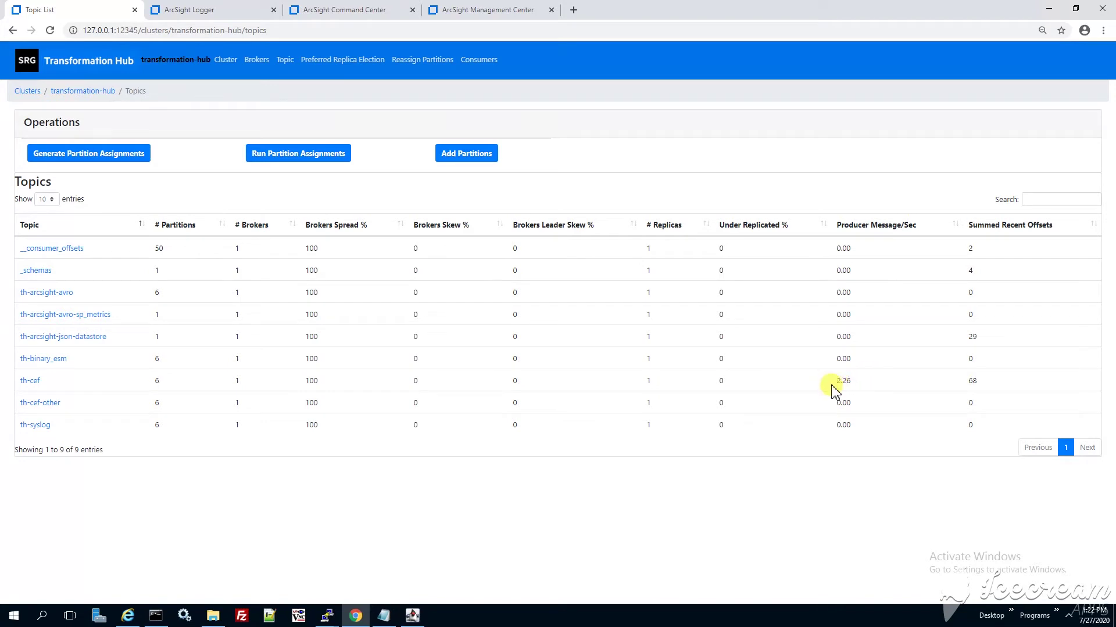
double_click(842, 383)
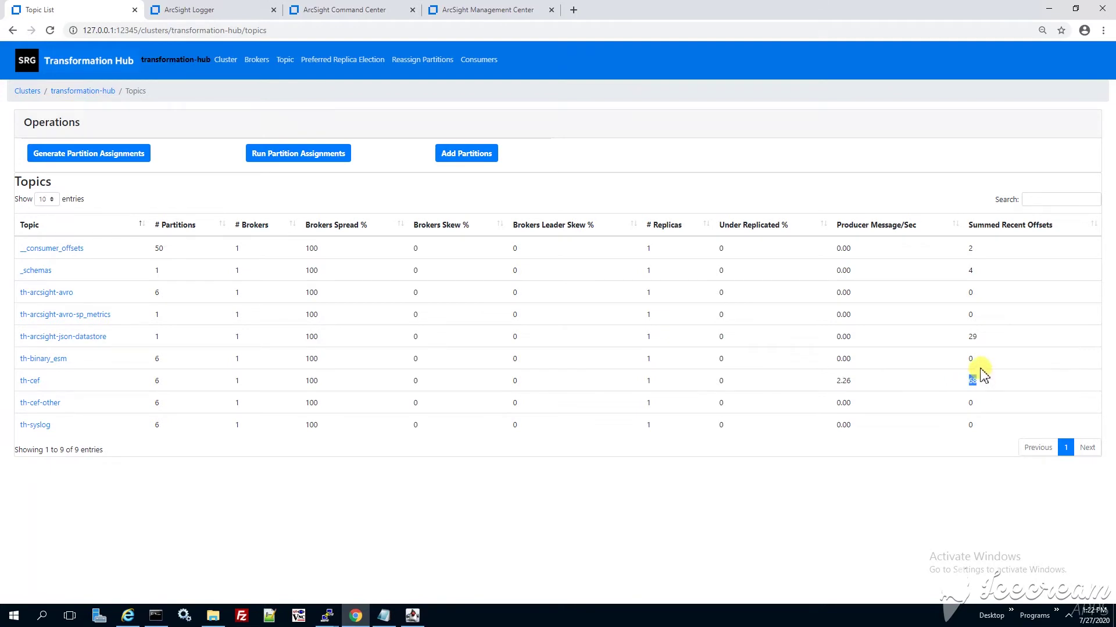
left_click_drag(979, 339, 960, 341)
left_click(977, 384)
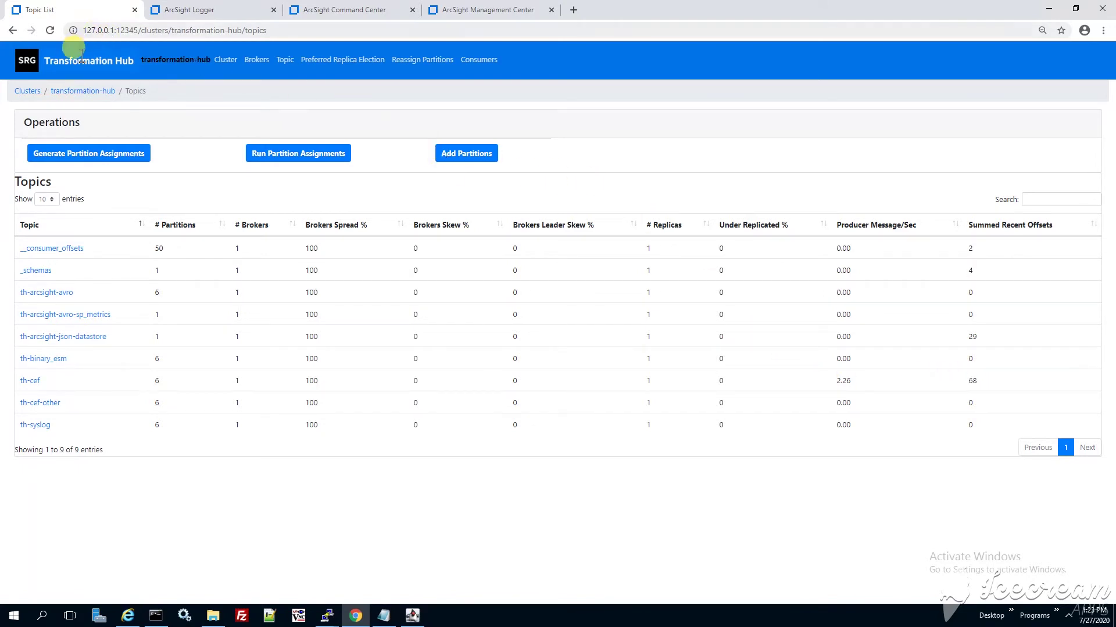
left_click(50, 30)
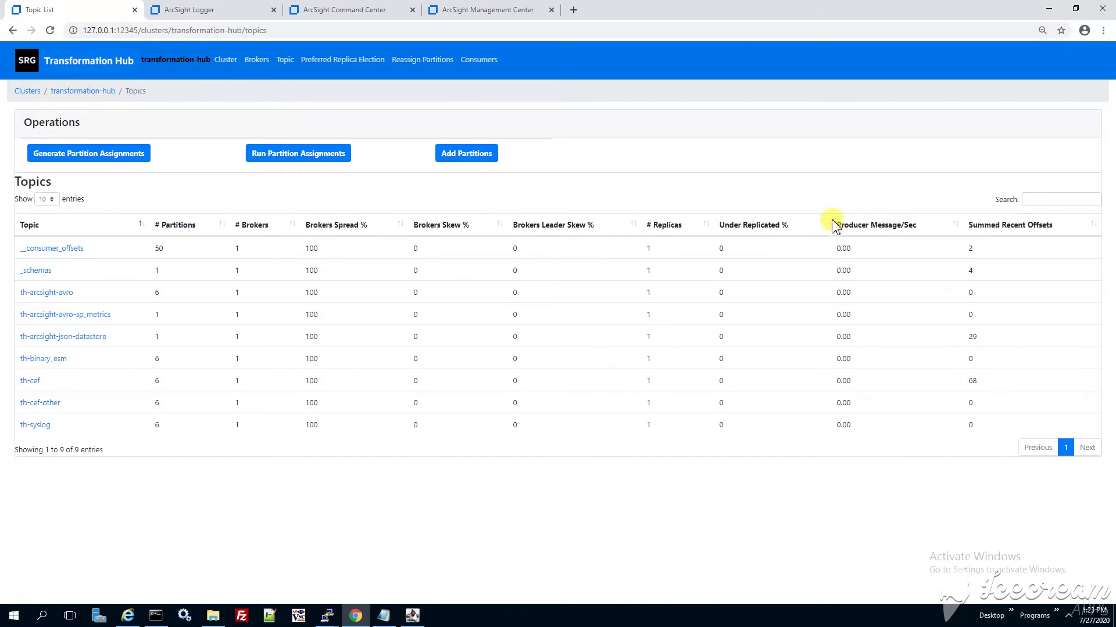
left_click(413, 616)
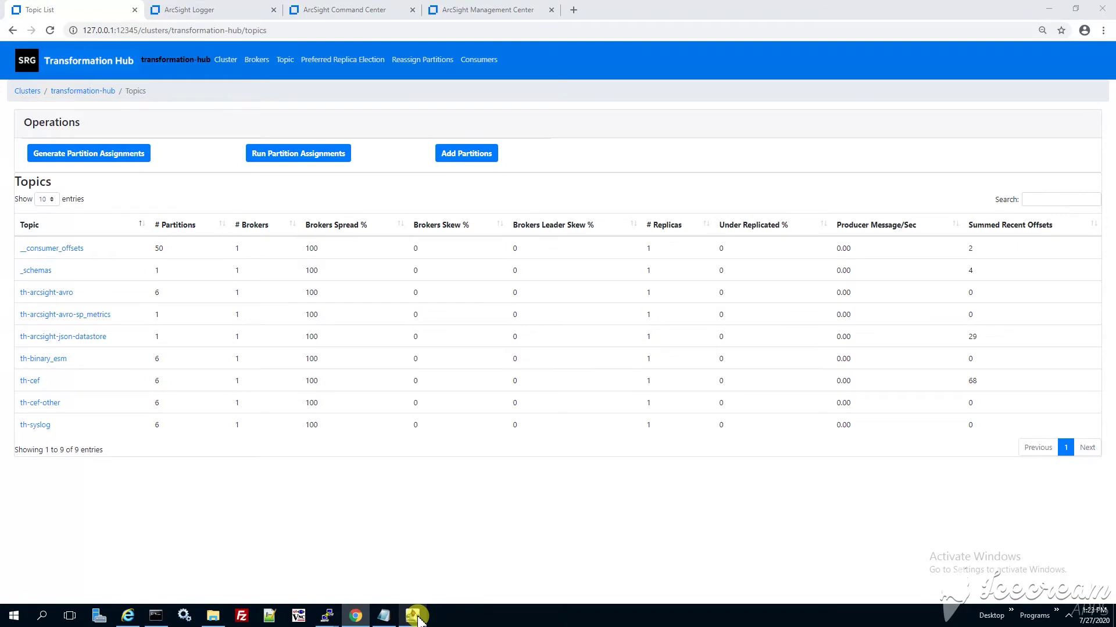
left_click(151, 617)
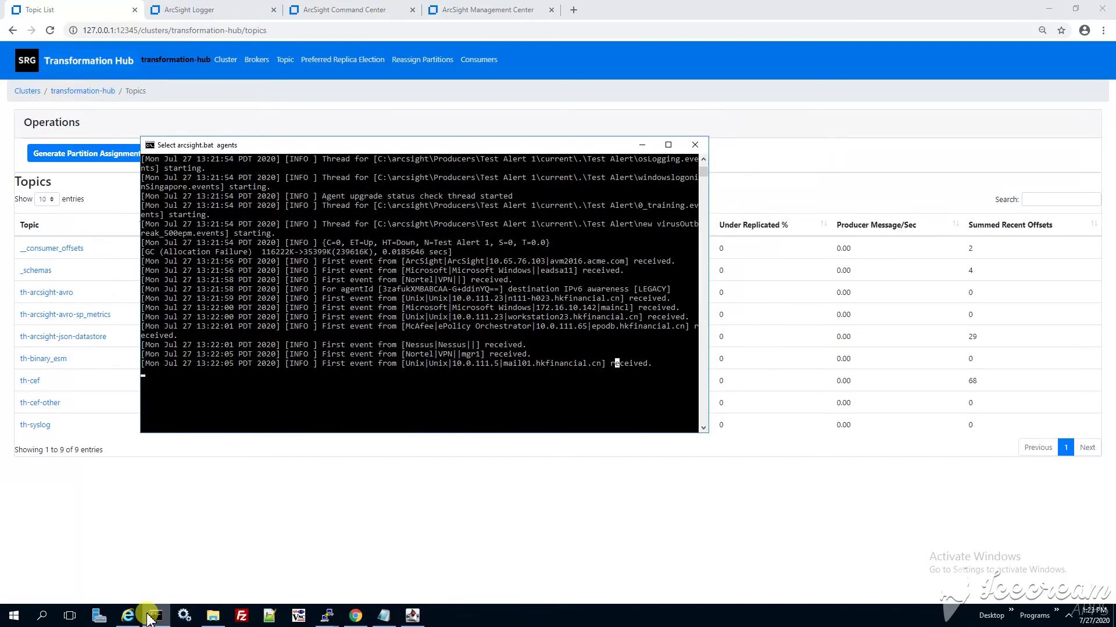
Minimize the browser and restore the agent console with its log output resumed.
left_click(468, 390)
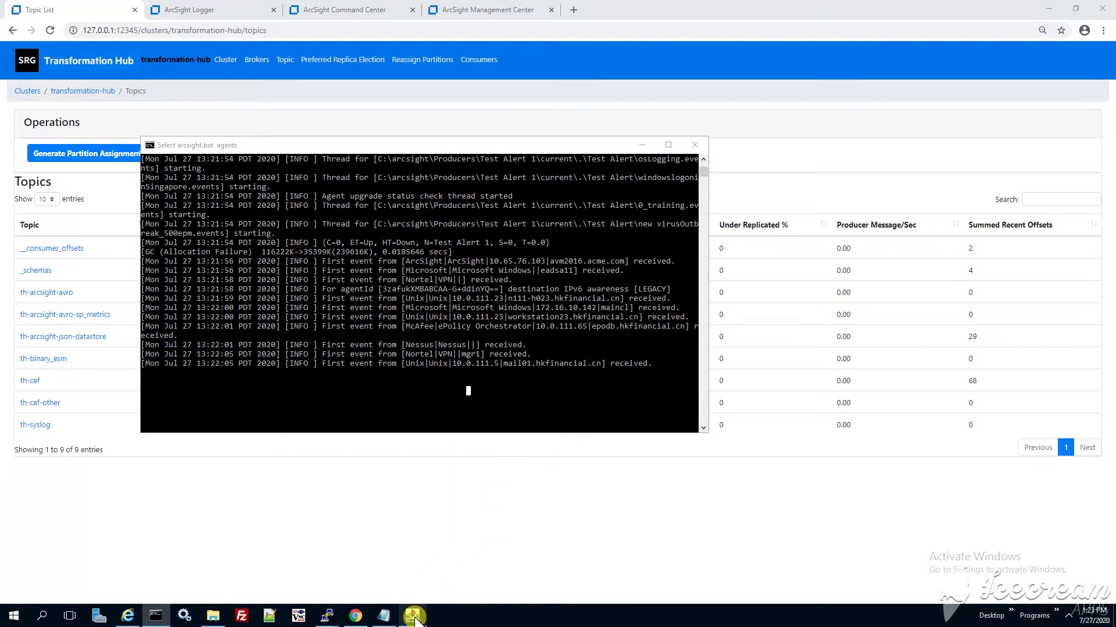
left_click(641, 145)
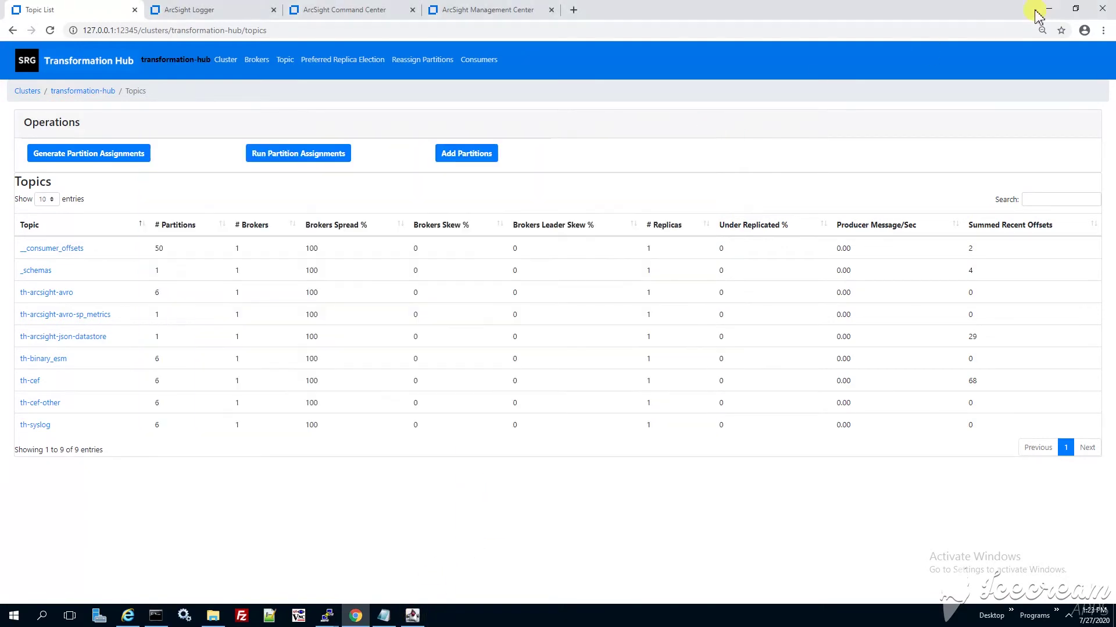
left_click(1050, 9)
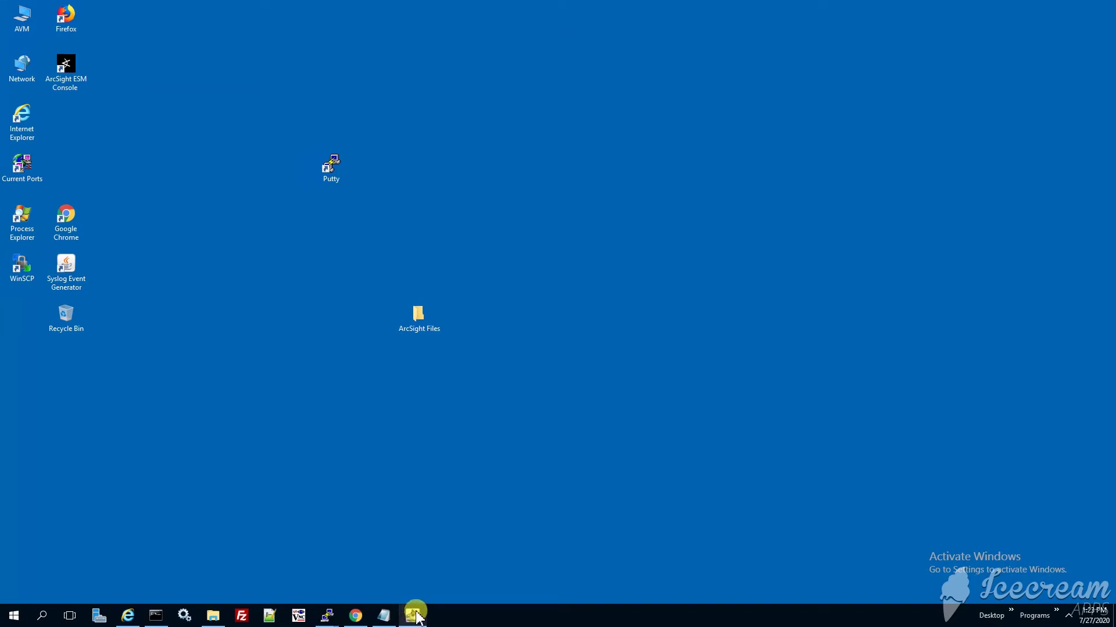
left_click(153, 614)
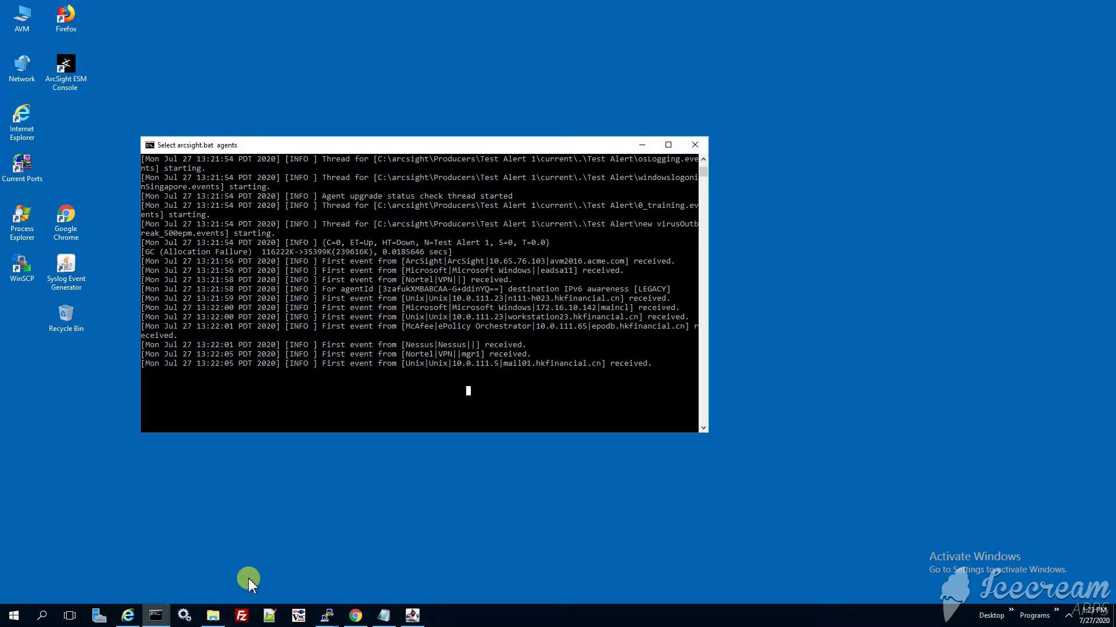
left_click(531, 389)
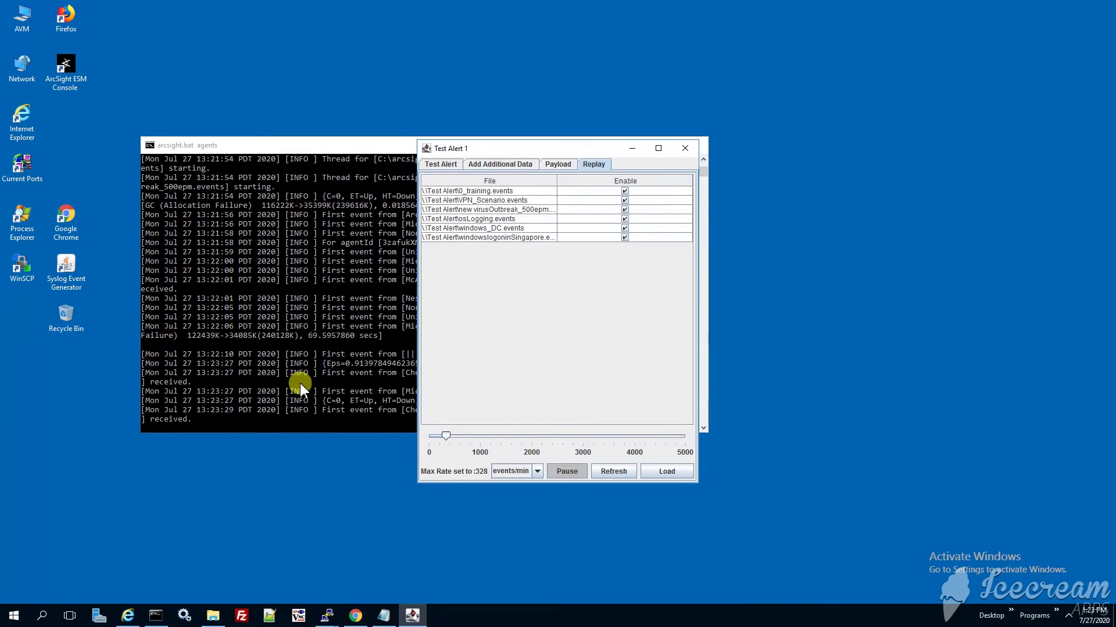
left_click(300, 382)
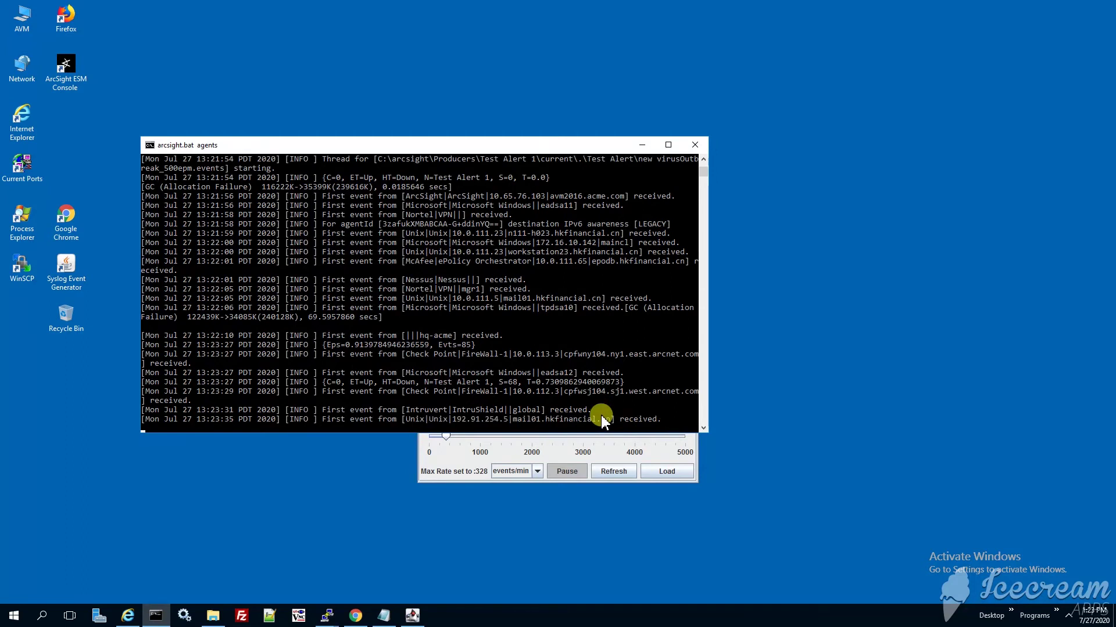
Place the Test Alert 1 replay window beside the console, rate at 238 events/min, and pause replay.
left_click(540, 453)
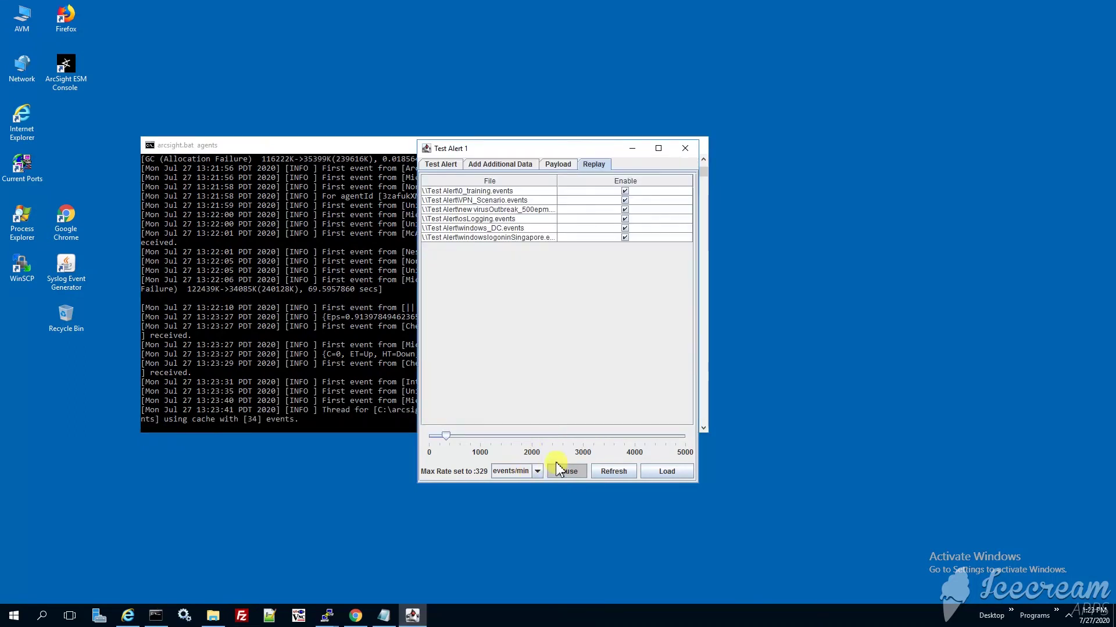
left_click(558, 470)
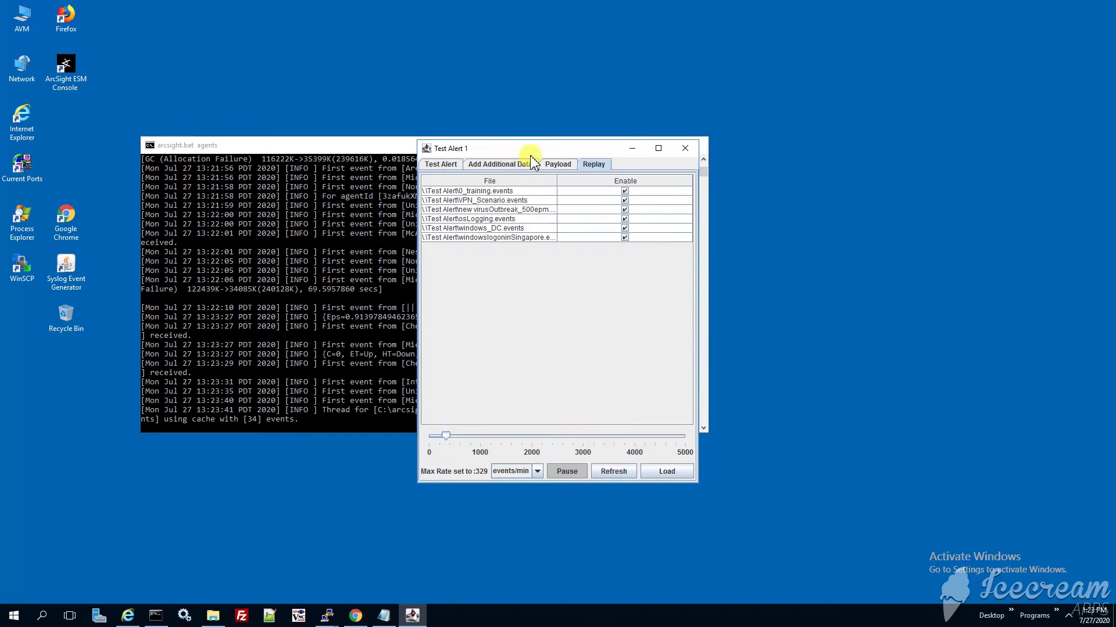
left_click_drag(531, 149, 770, 181)
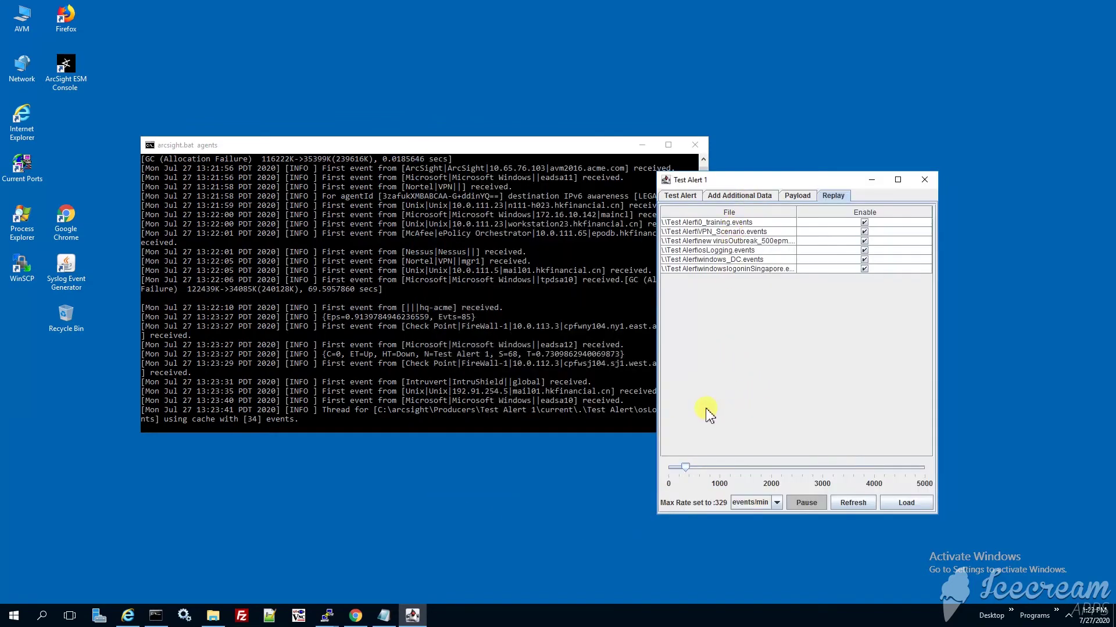
left_click_drag(532, 146, 428, 186)
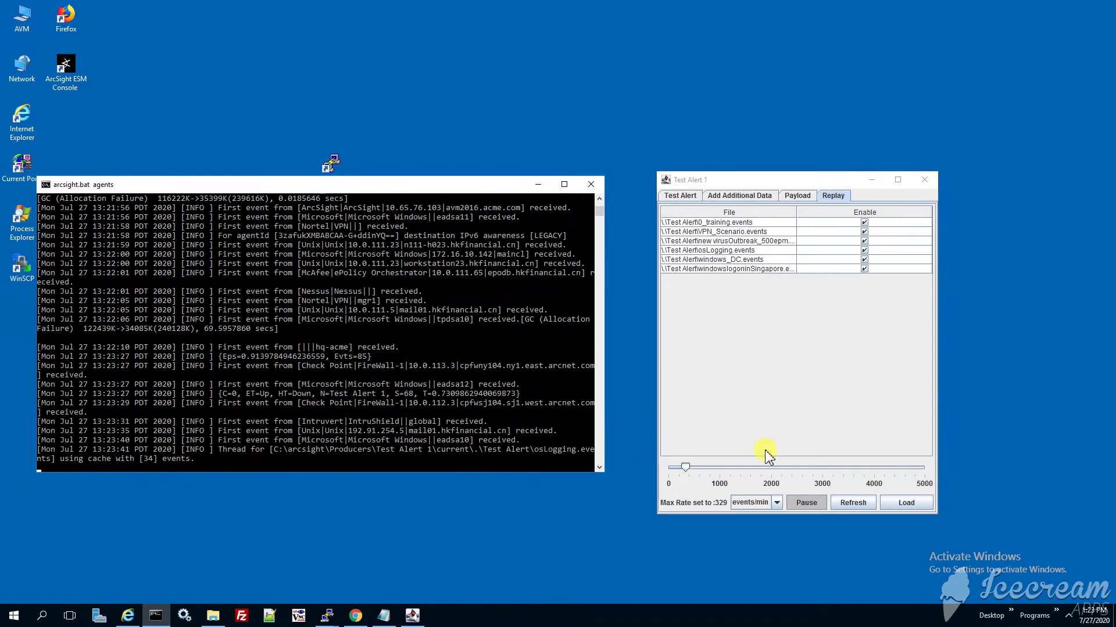
left_click(807, 503)
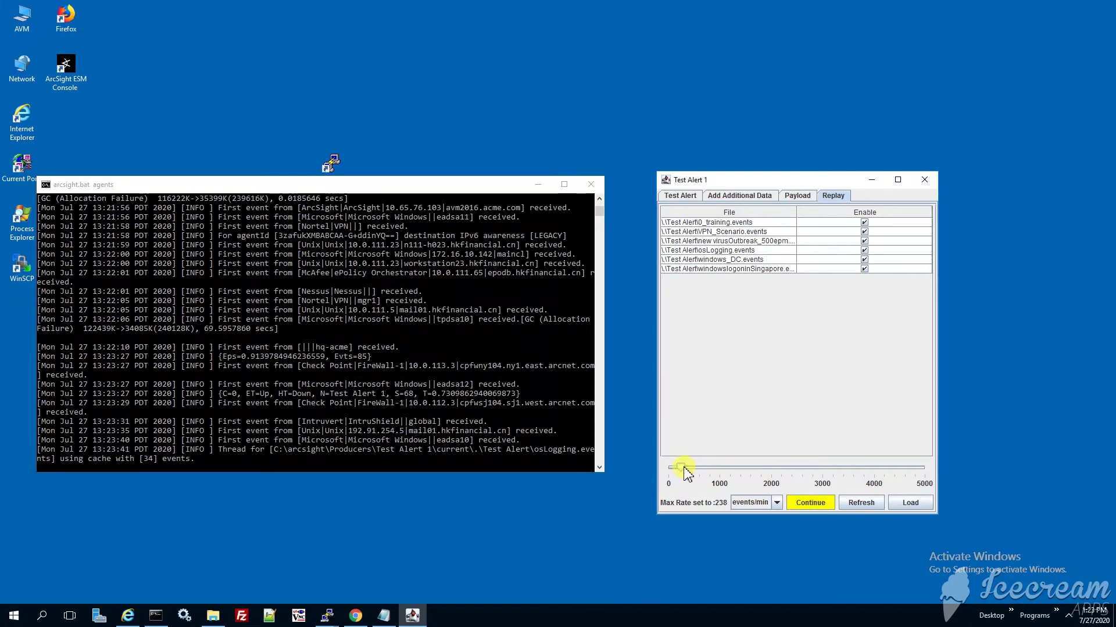
Resume the replay and load all six event files.
left_click(809, 503)
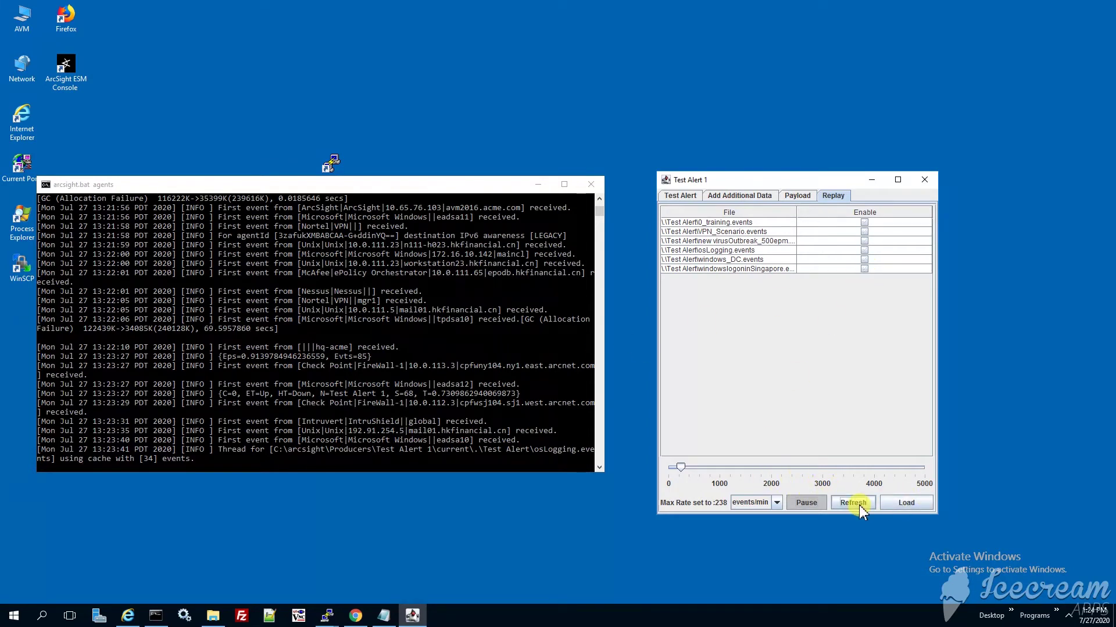
left_click(905, 503)
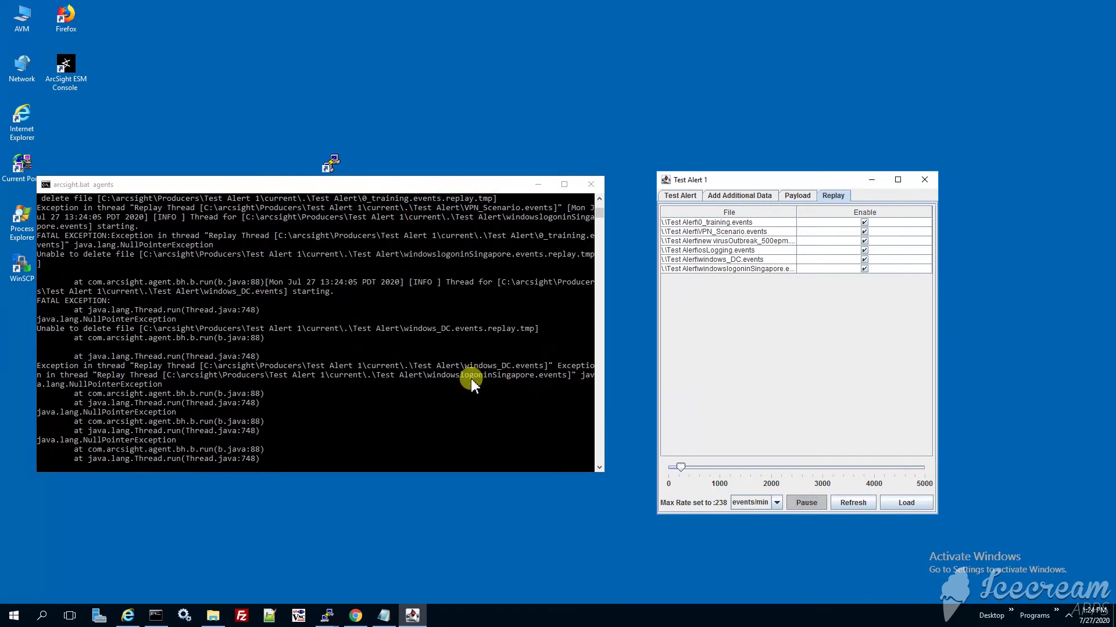
scroll(471, 379, "down", 2)
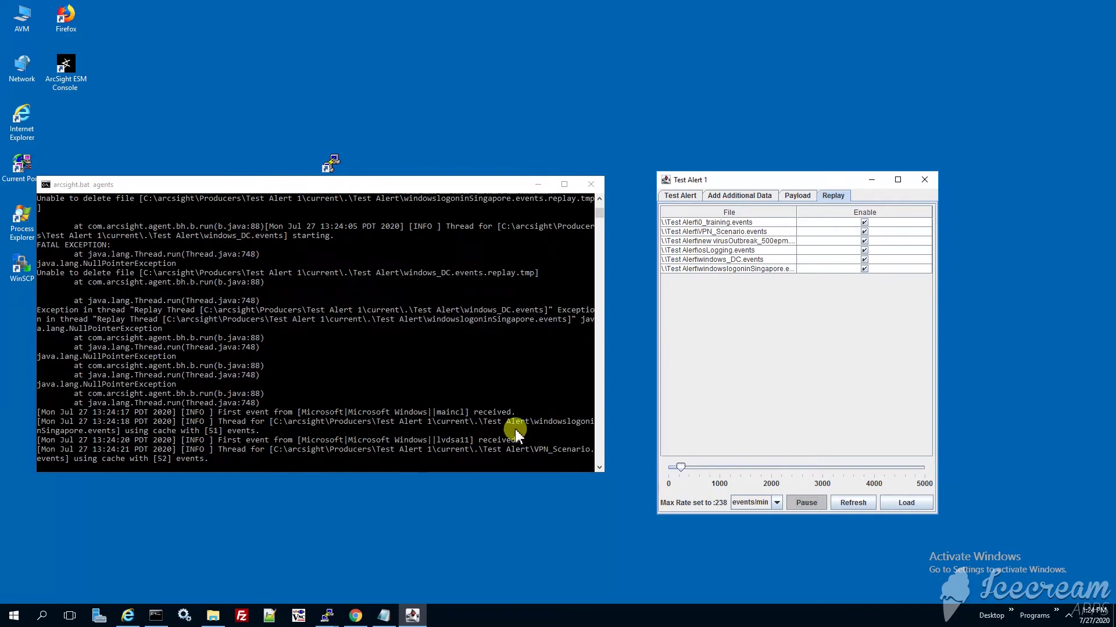
Minimize the Test Alert 1 and terminal windows and bring back the Transformation Hub topic list.
left_click(873, 181)
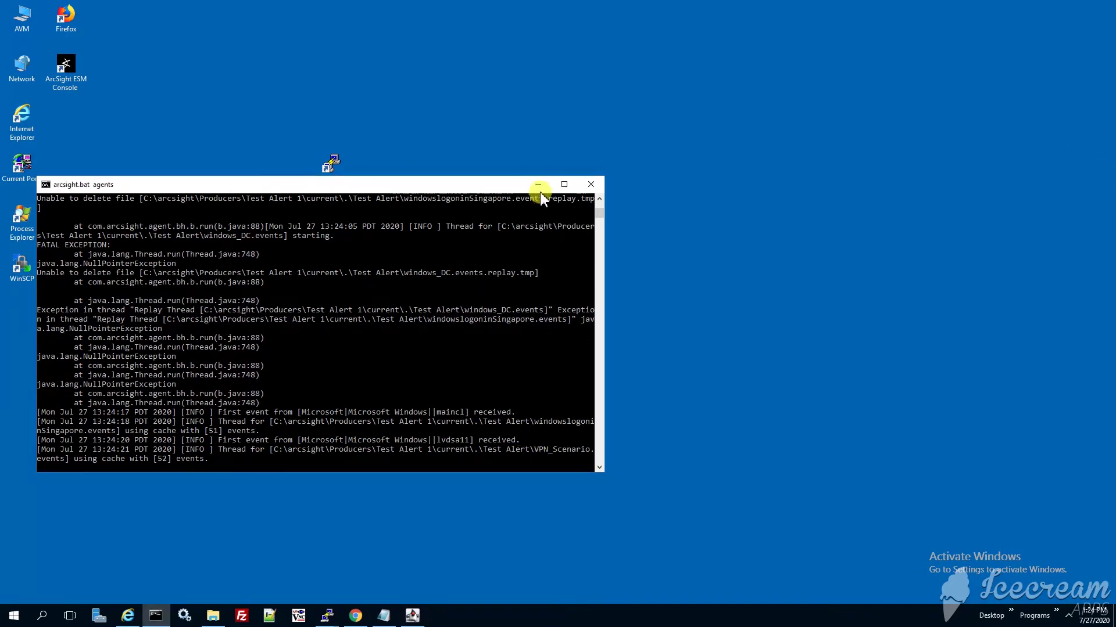
left_click_drag(497, 183, 633, 144)
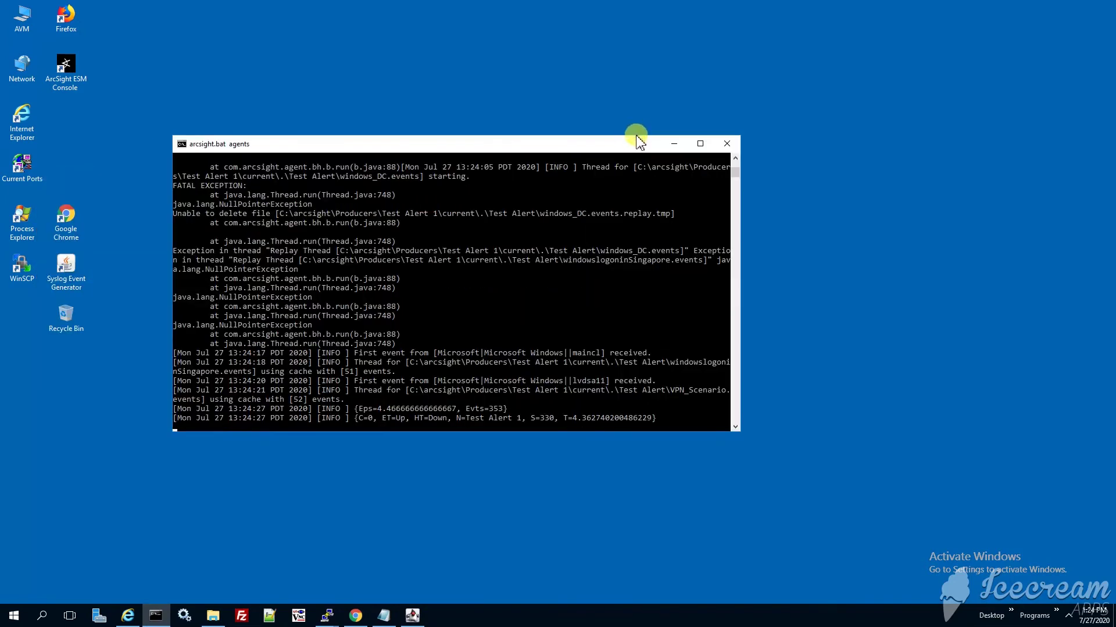
left_click(673, 144)
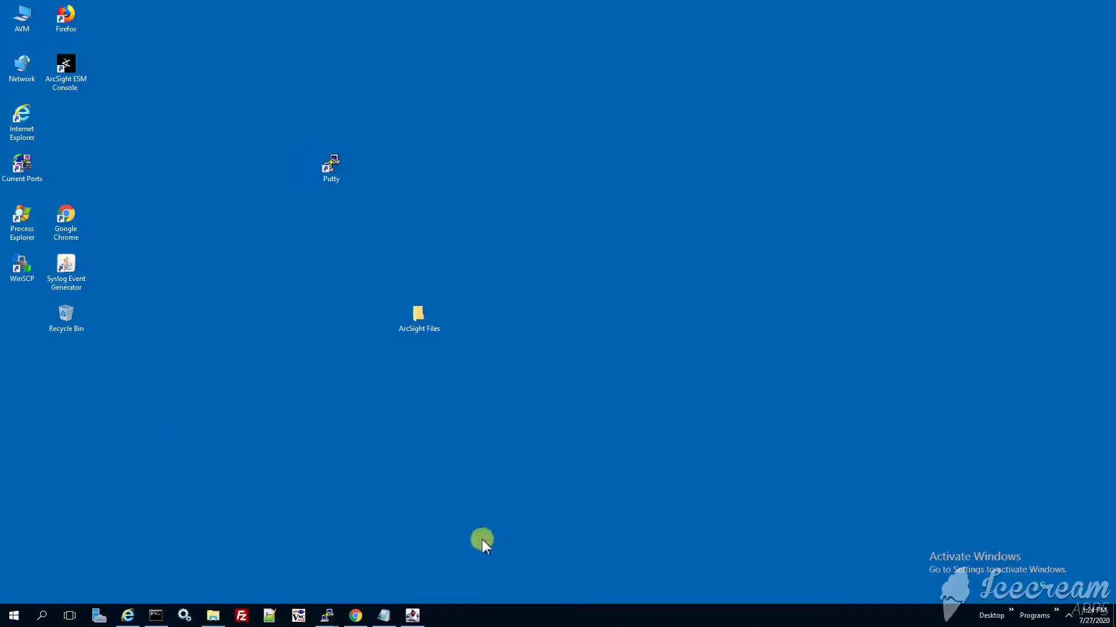
left_click(356, 616)
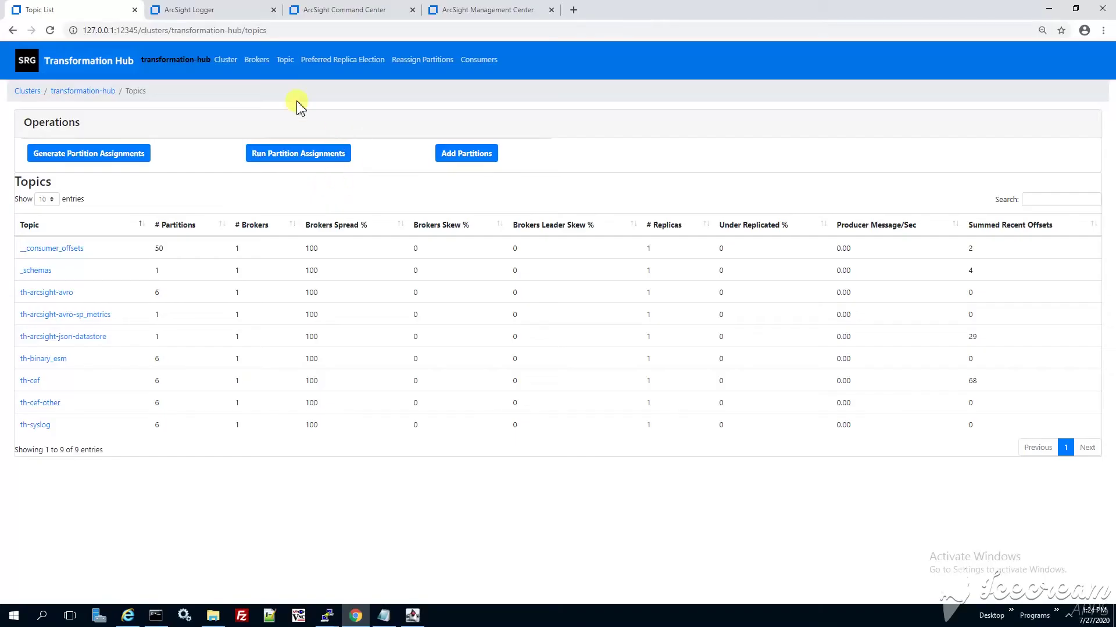
Refresh the topics to see th-cef at 429 summed offsets and 3.96 messages/sec.
left_click(51, 31)
left_click(978, 384)
left_click(627, 423)
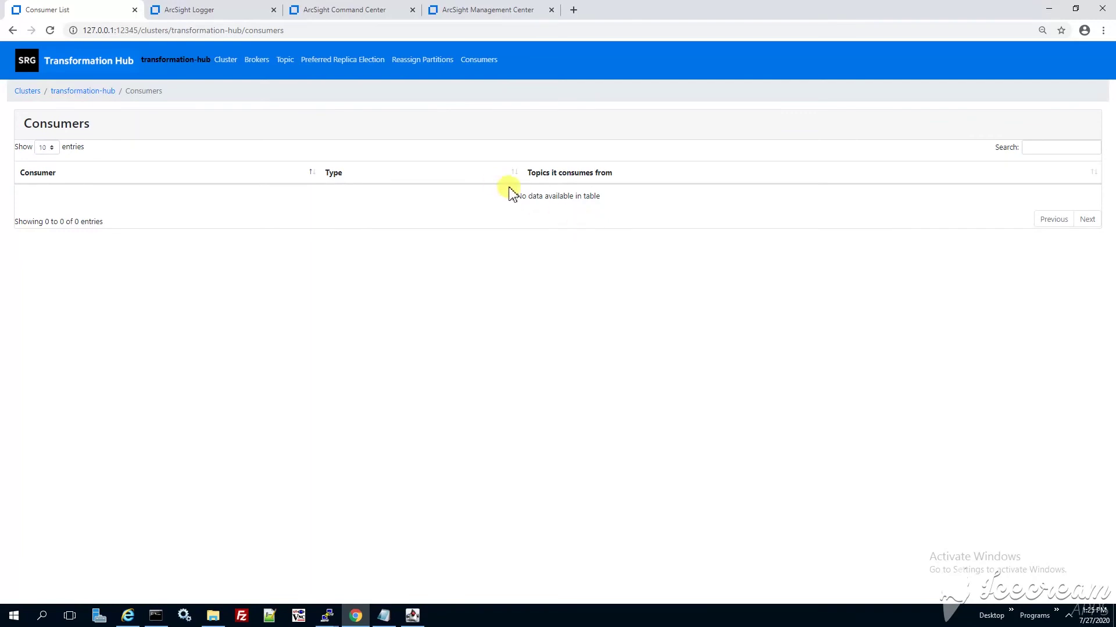
Confirm the consumer list is empty, then switch to the Logger sign-in tab.
left_click_drag(509, 188, 623, 200)
left_click(581, 205)
left_click(297, 8)
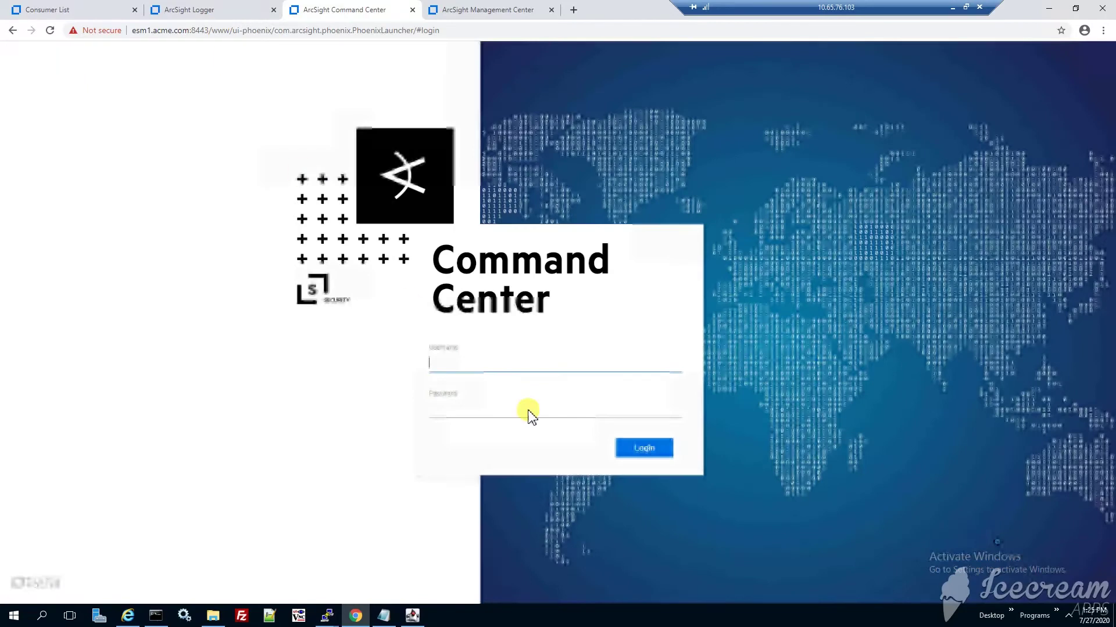
left_click(450, 365)
Sign in to ArcSight Logger with the username and password.
key("ctrl+shift+Tab")
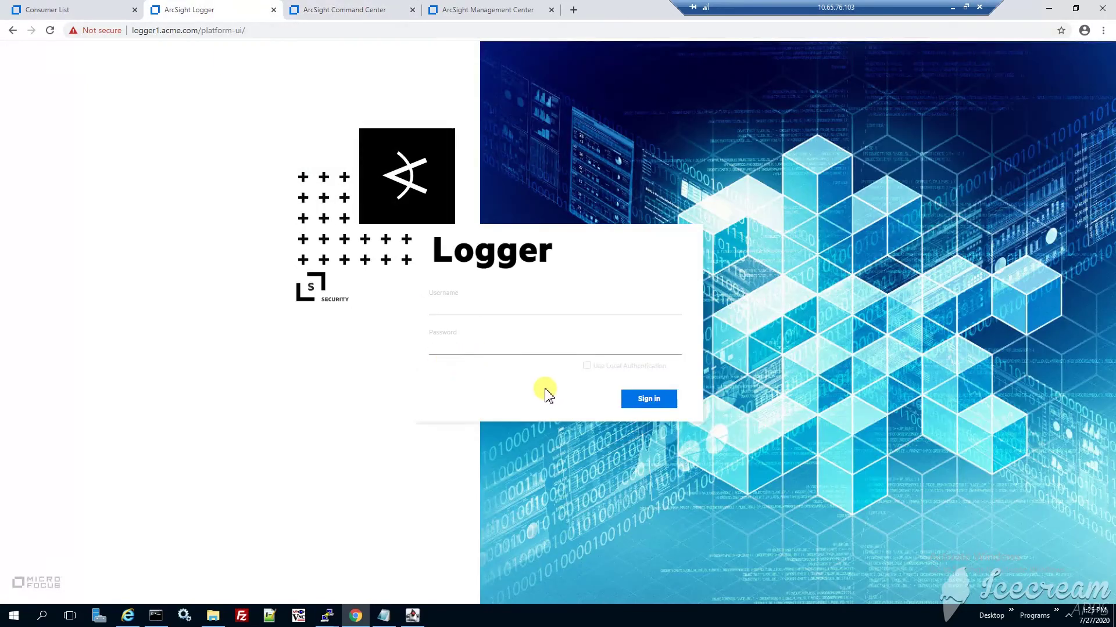
left_click(458, 310)
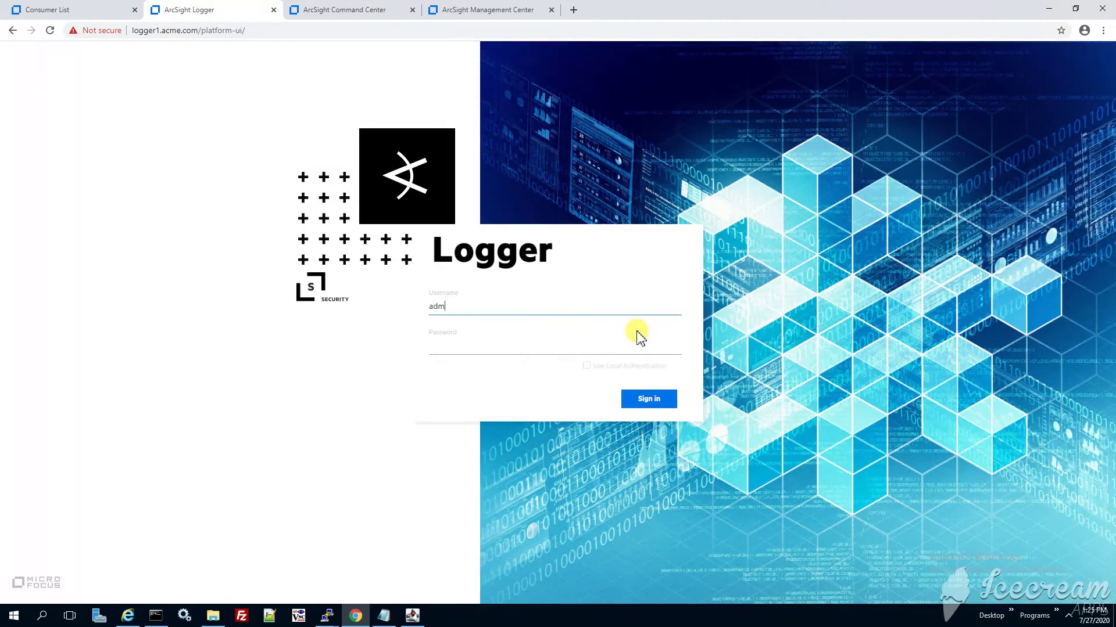
type("in")
key("Tab")
type("password")
key("Return")
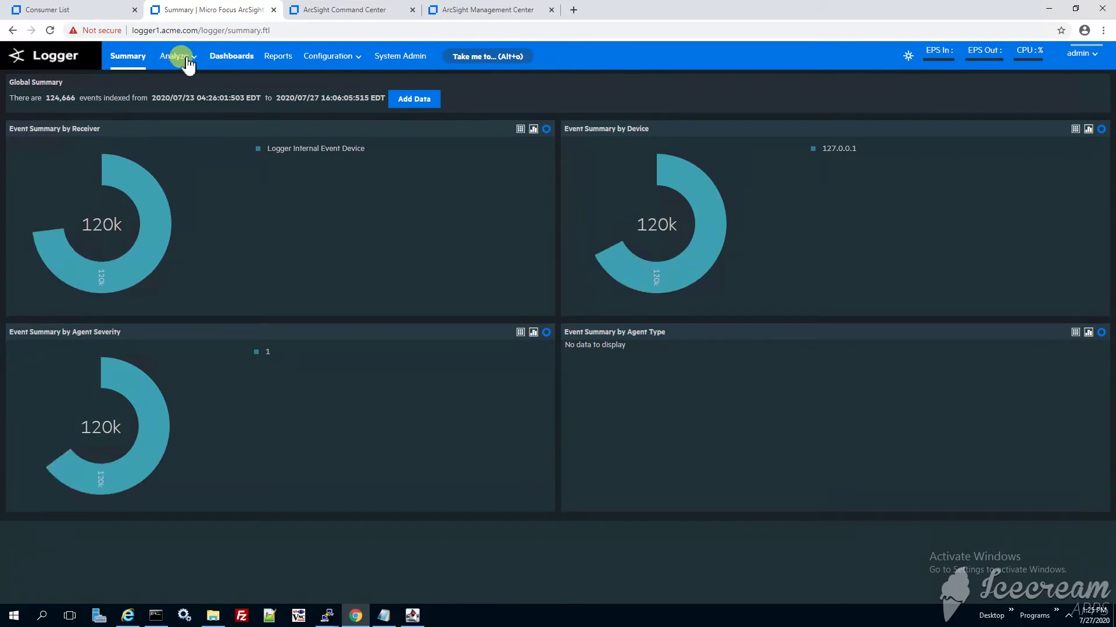
Go to Analyze > Search and open Classic Search.
left_click(175, 57)
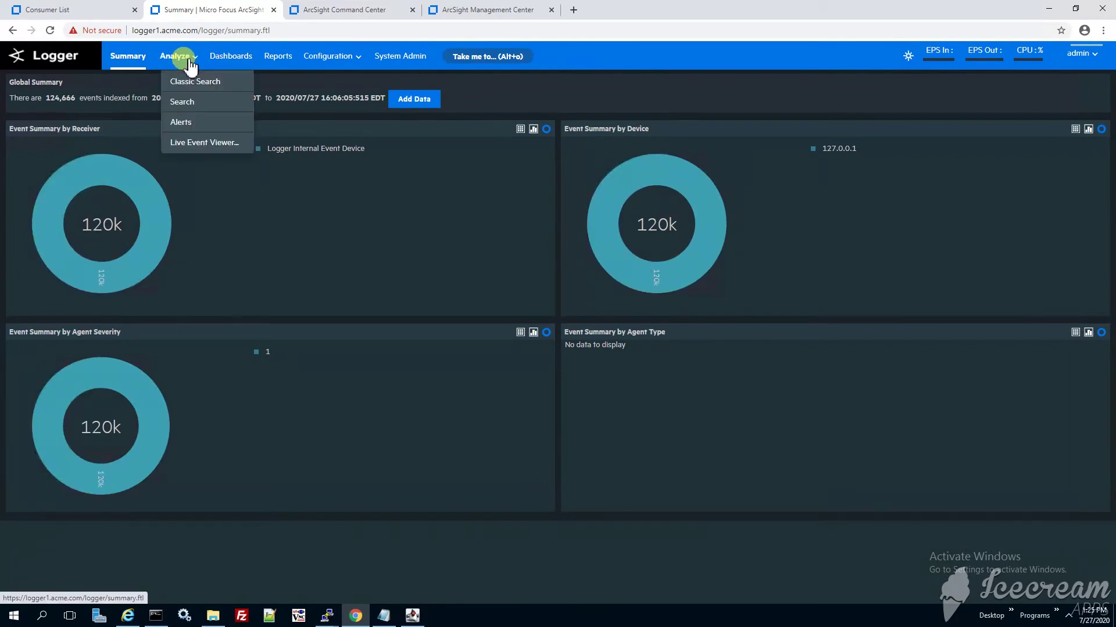
left_click(206, 104)
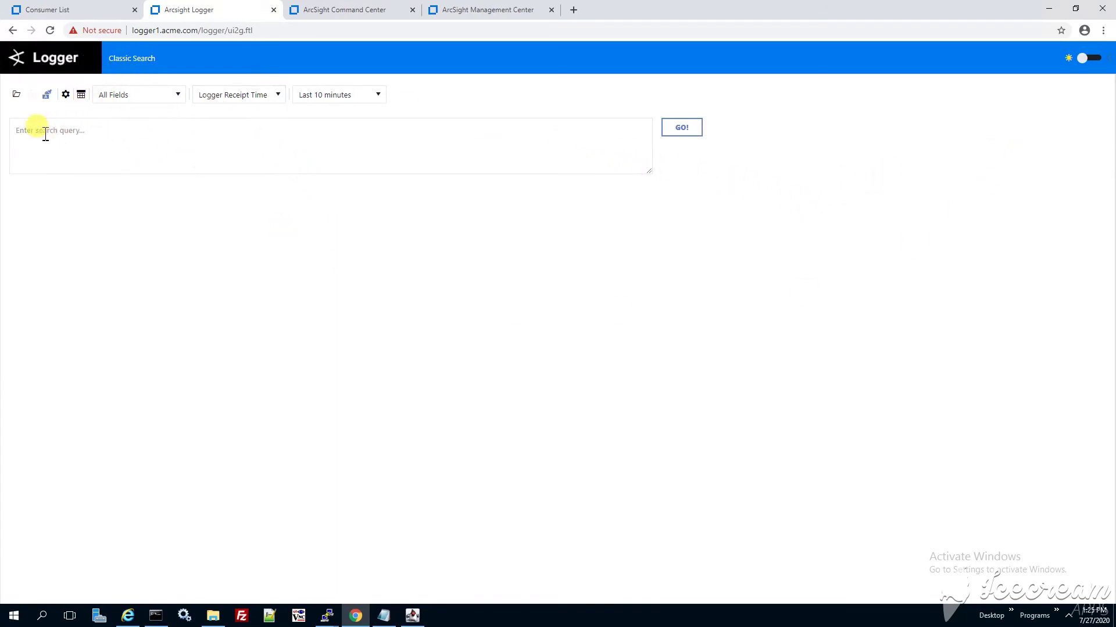
left_click(131, 60)
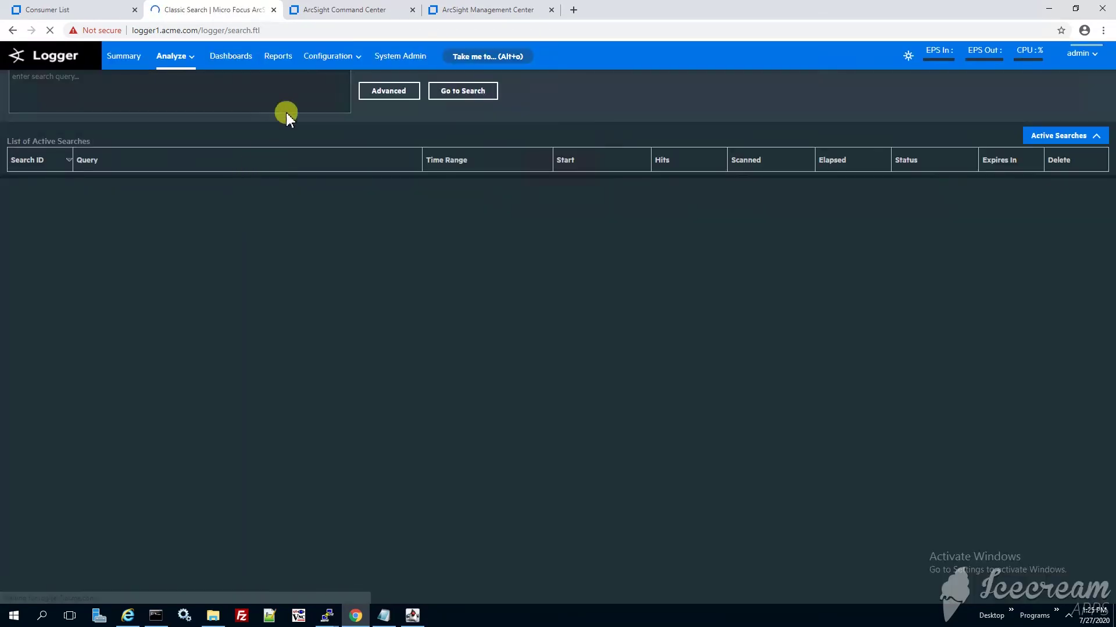
Check the Logger version 7.0.1.8316.0 in admin > About, then close the dialog.
left_click(1082, 54)
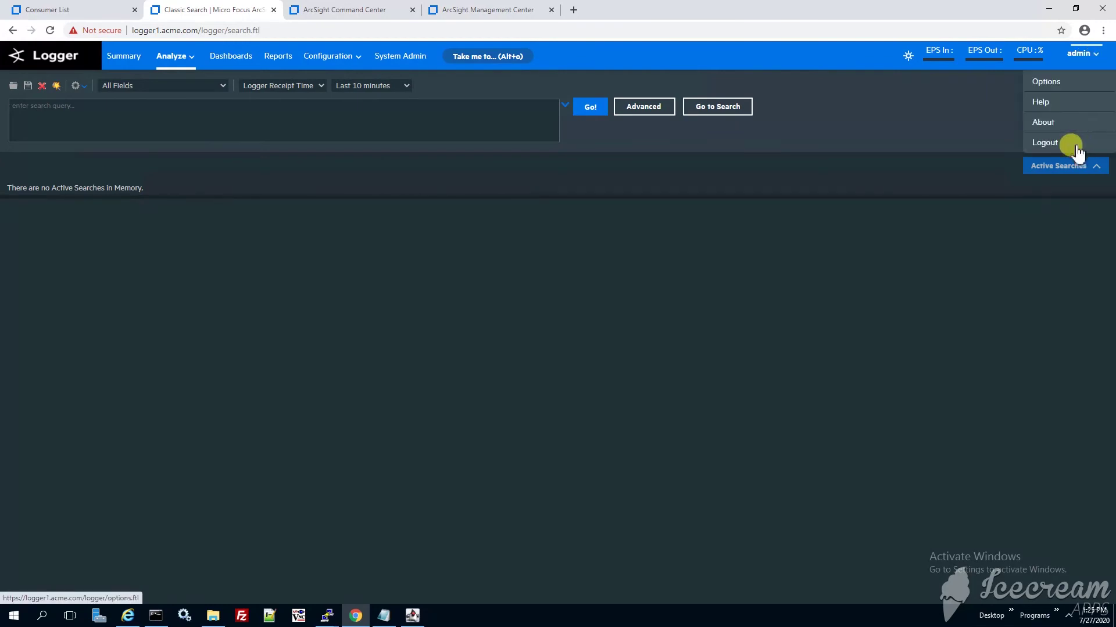
left_click(1057, 123)
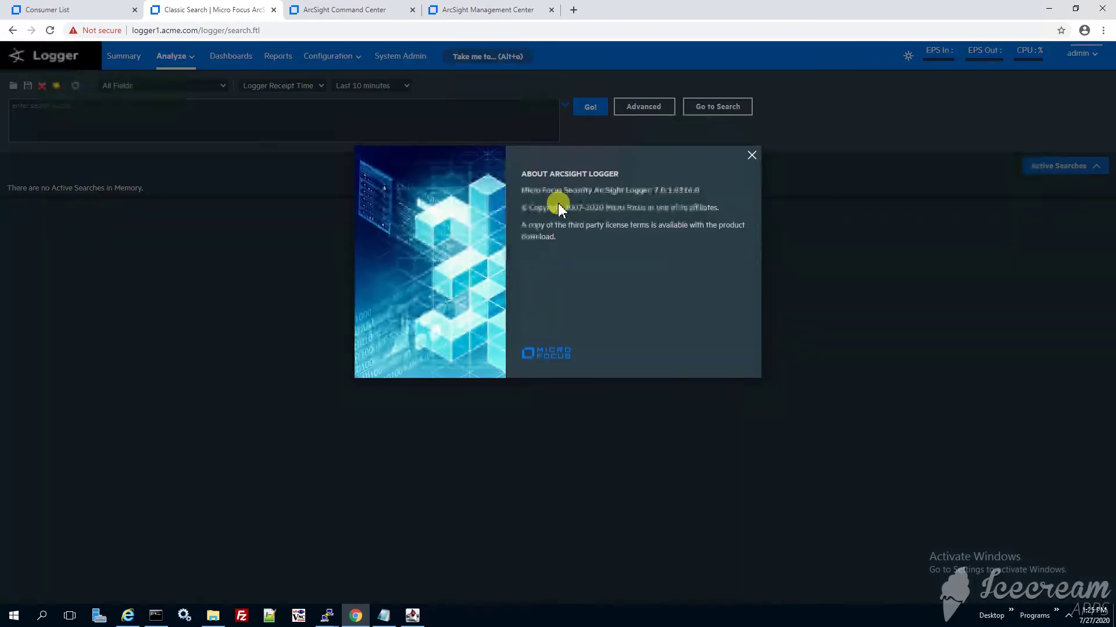
left_click_drag(644, 190, 709, 196)
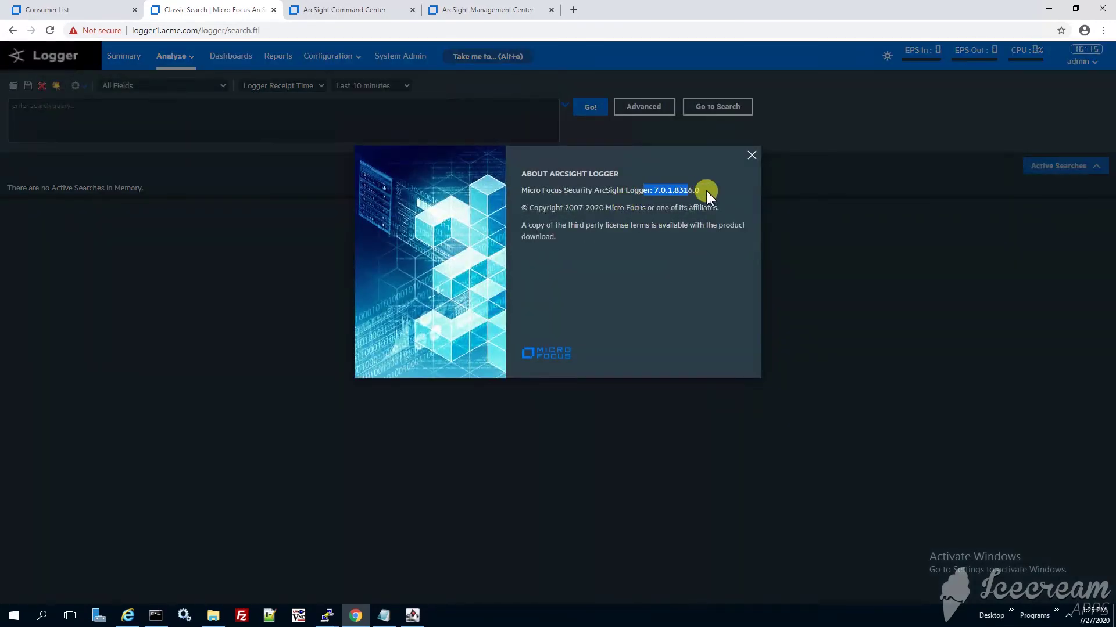
left_click(751, 151)
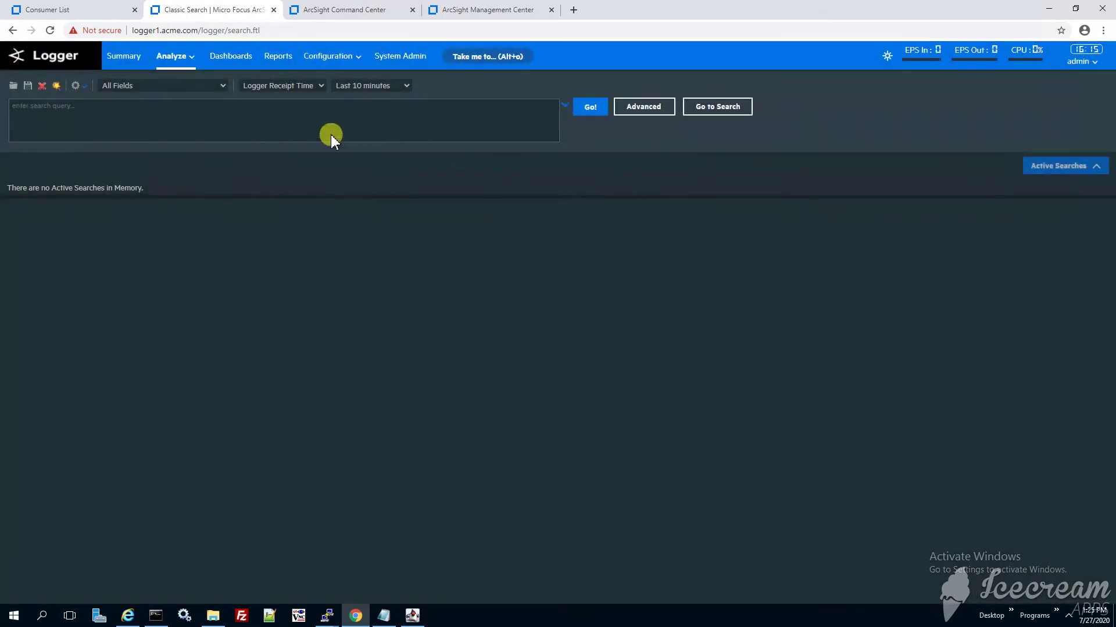
left_click(332, 138)
Search 'name is not null' and review the 22 returned events, like Disk bytes read.
type("name")
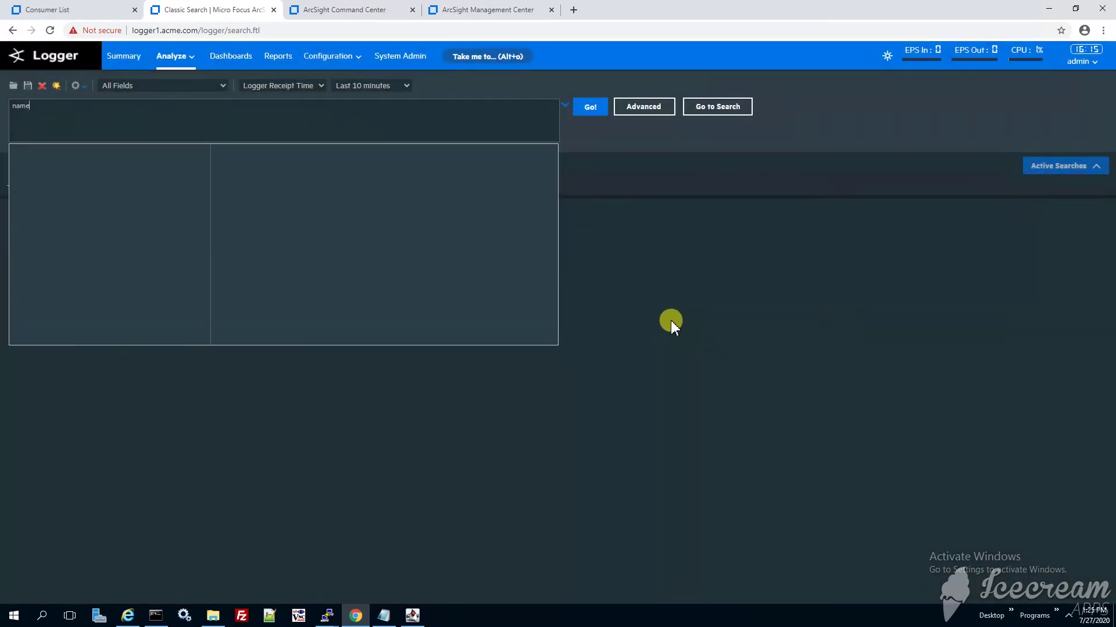
type(" is not null")
key("Return")
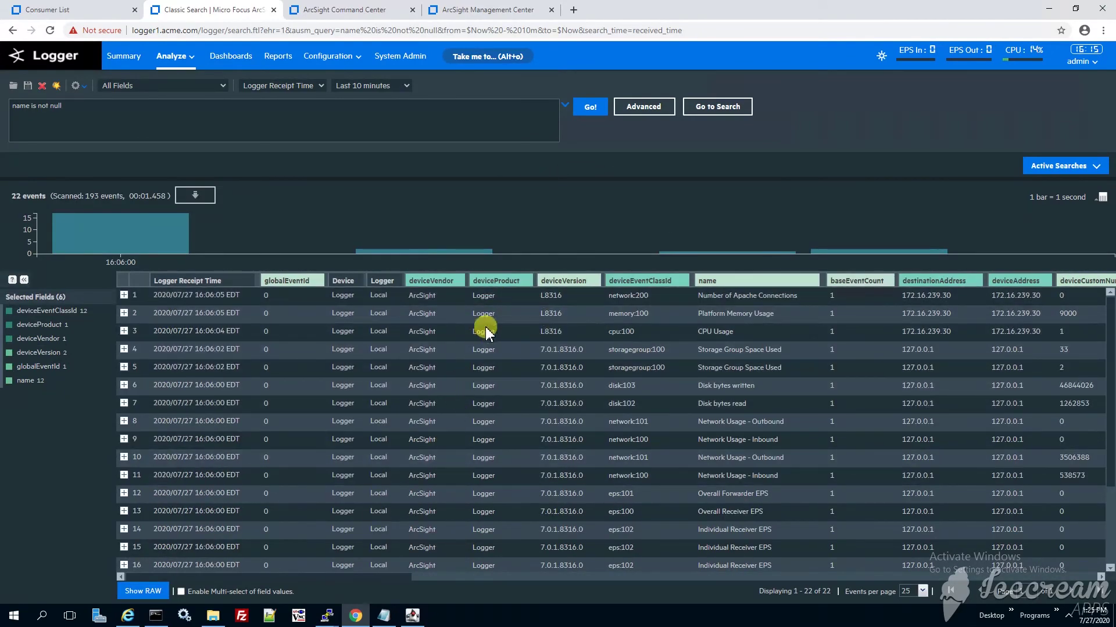
double_click(721, 403)
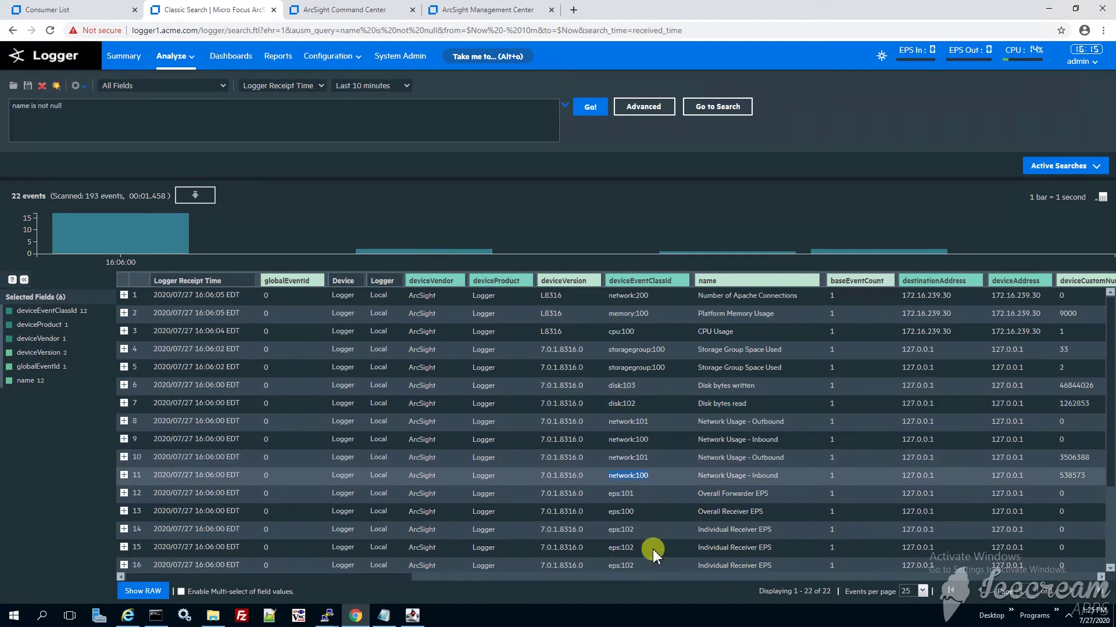
double_click(621, 565)
left_click(428, 568)
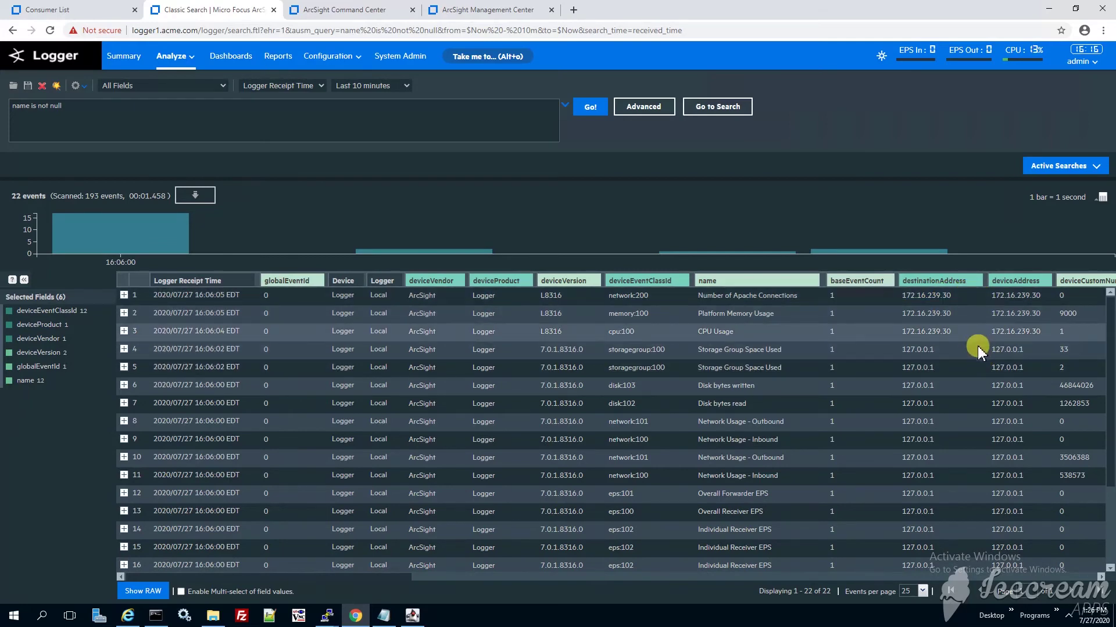
mouse_move(394, 577)
left_mouse_down()
mouse_move(420, 577)
mouse_move(374, 577)
left_mouse_up()
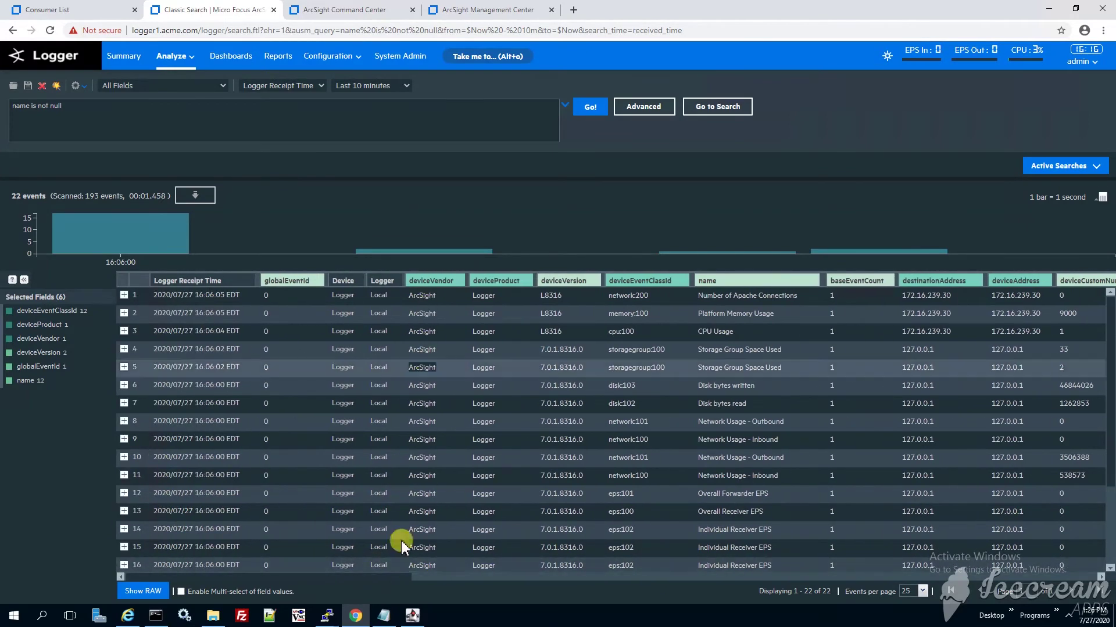
Run 'deviceVendor != ArcSight', confirm 0 results, then clear the query box.
triple_click(107, 114)
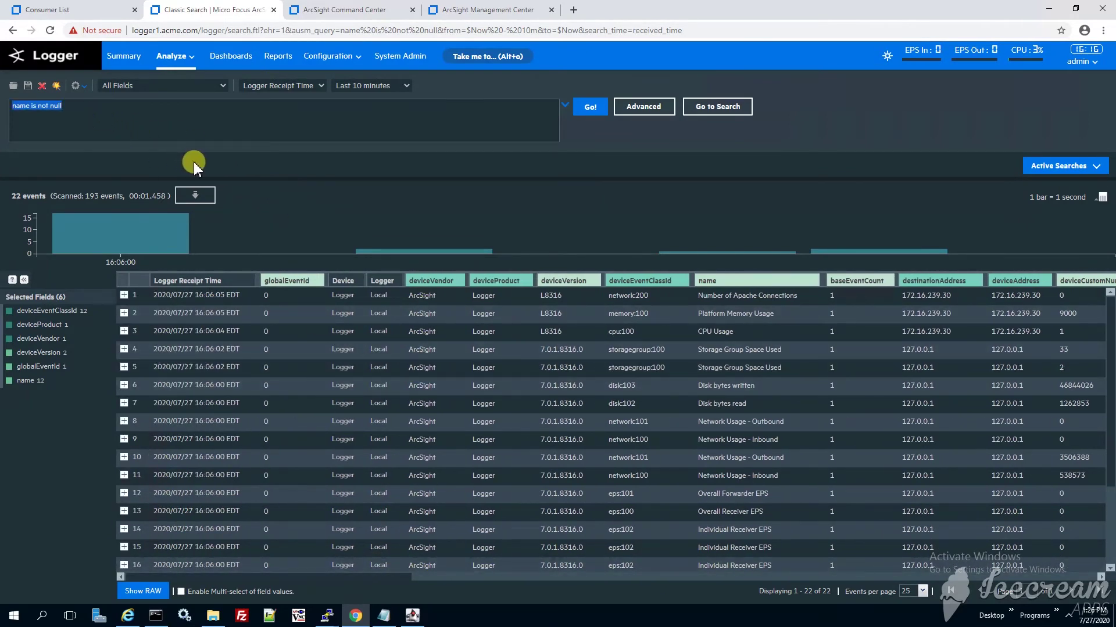
type("device")
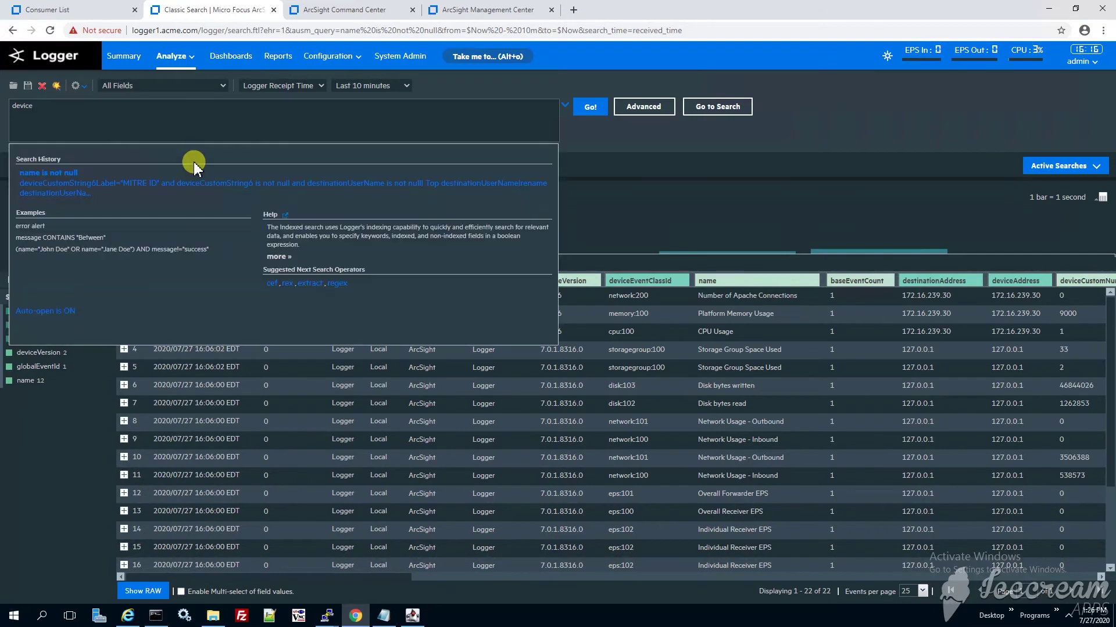
type("Vendor")
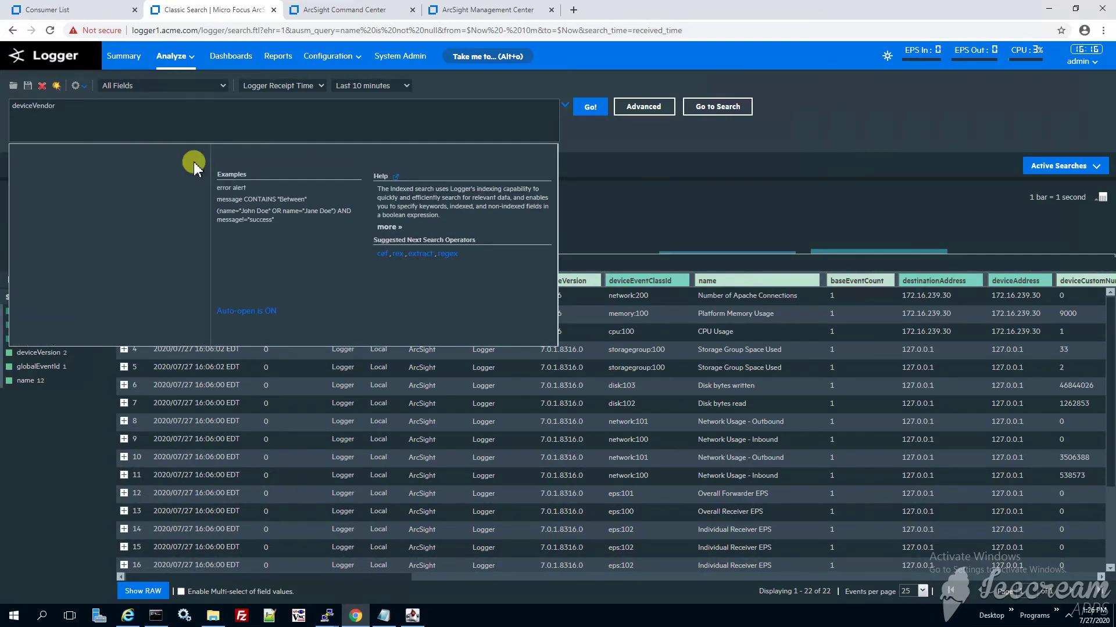
type("!=")
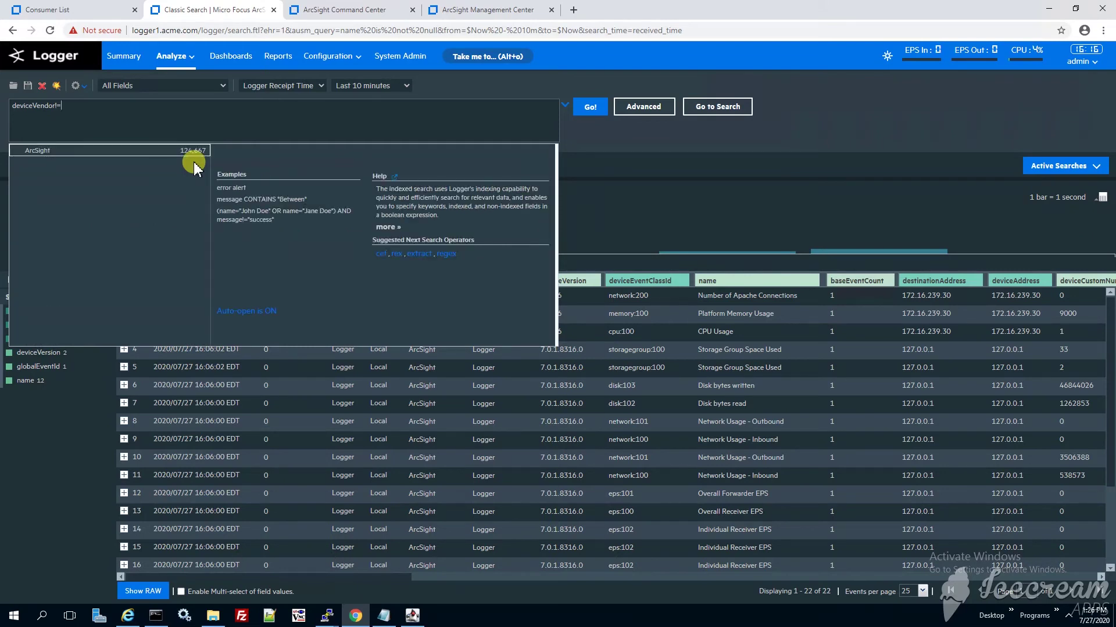
left_click(194, 164)
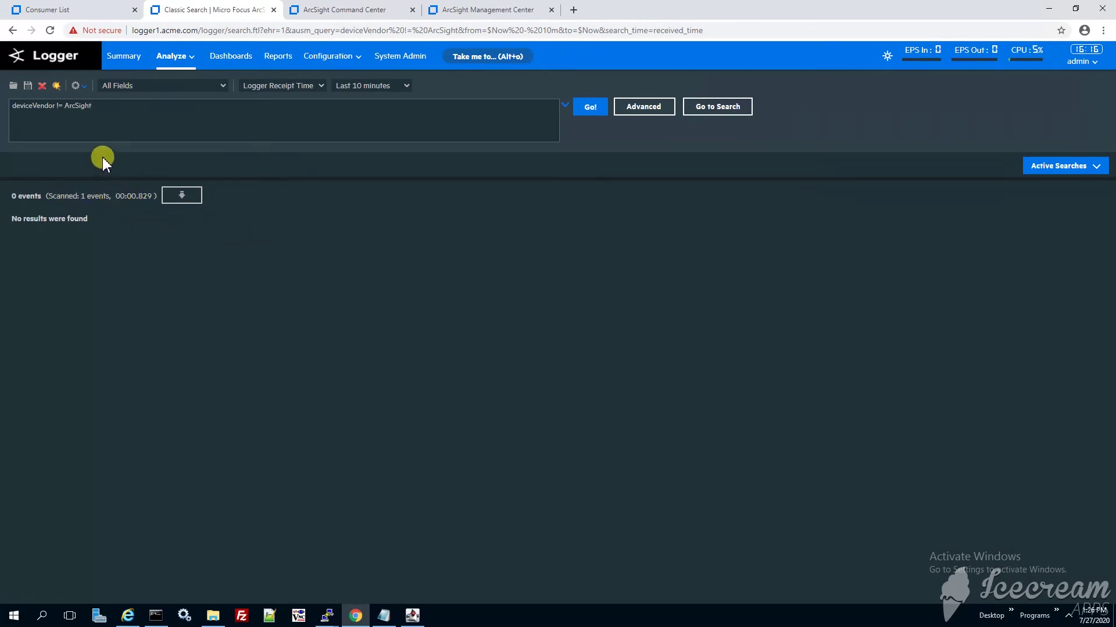
left_click_drag(39, 222, 230, 249)
left_click(50, 107)
key("ctrl+a")
key("BackSpace")
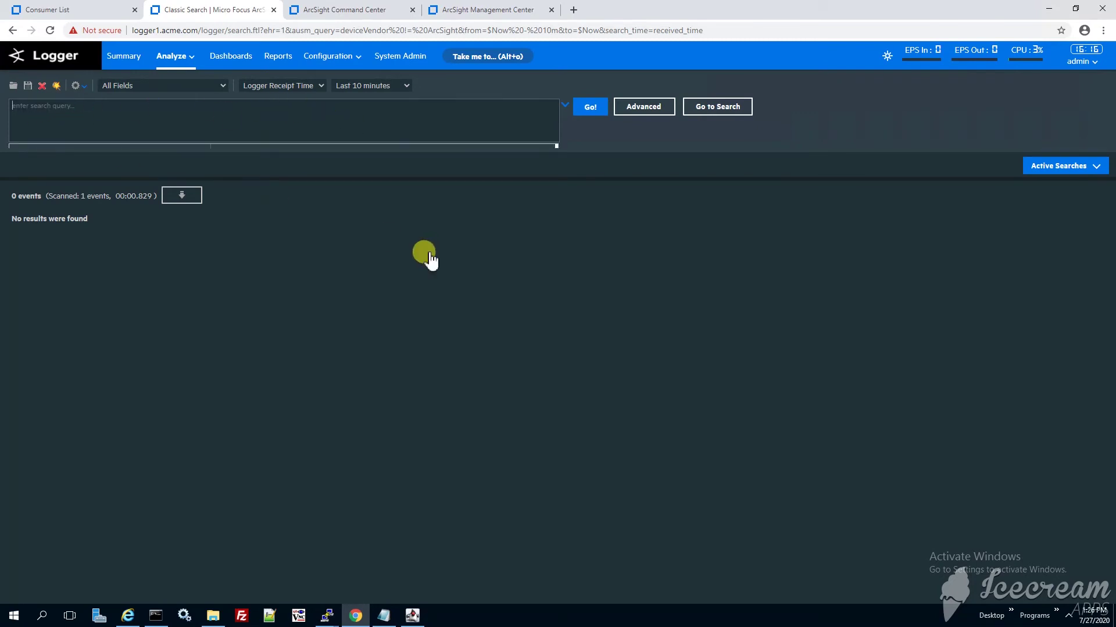
Show Logger's Receivers configuration page with its six receivers, including TCP 515 and UDP 514.
left_click(331, 56)
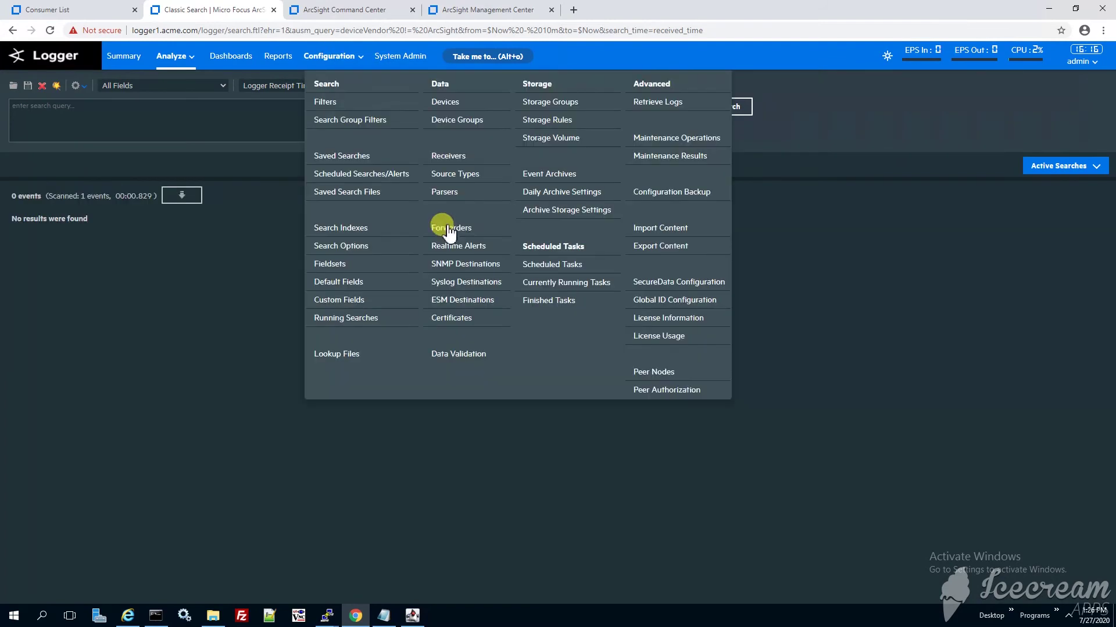
left_click(468, 158)
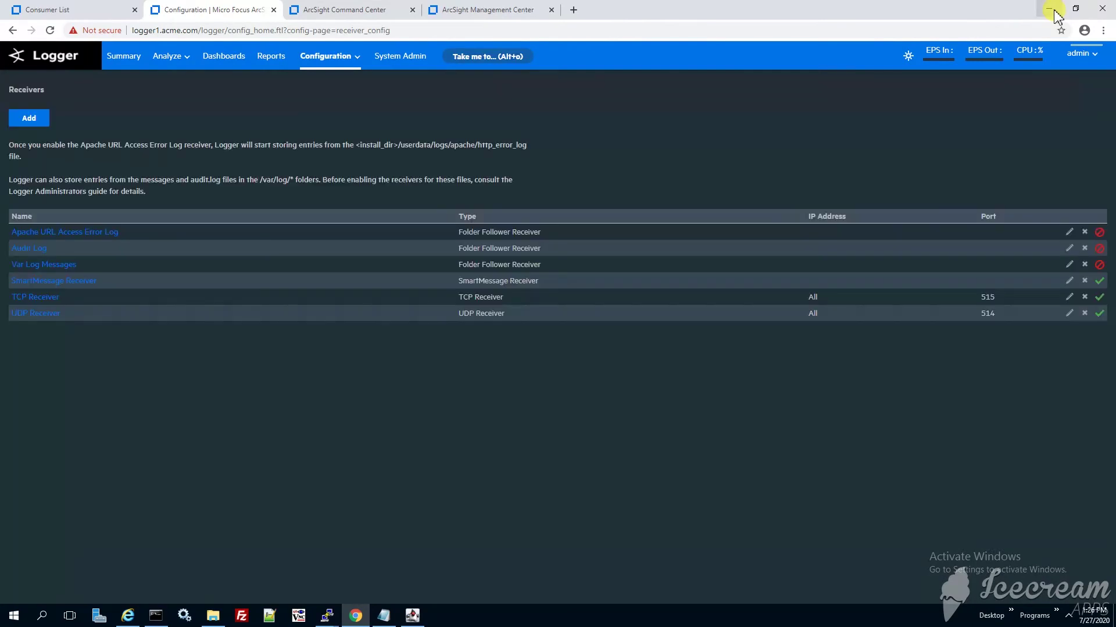
left_click(1056, 16)
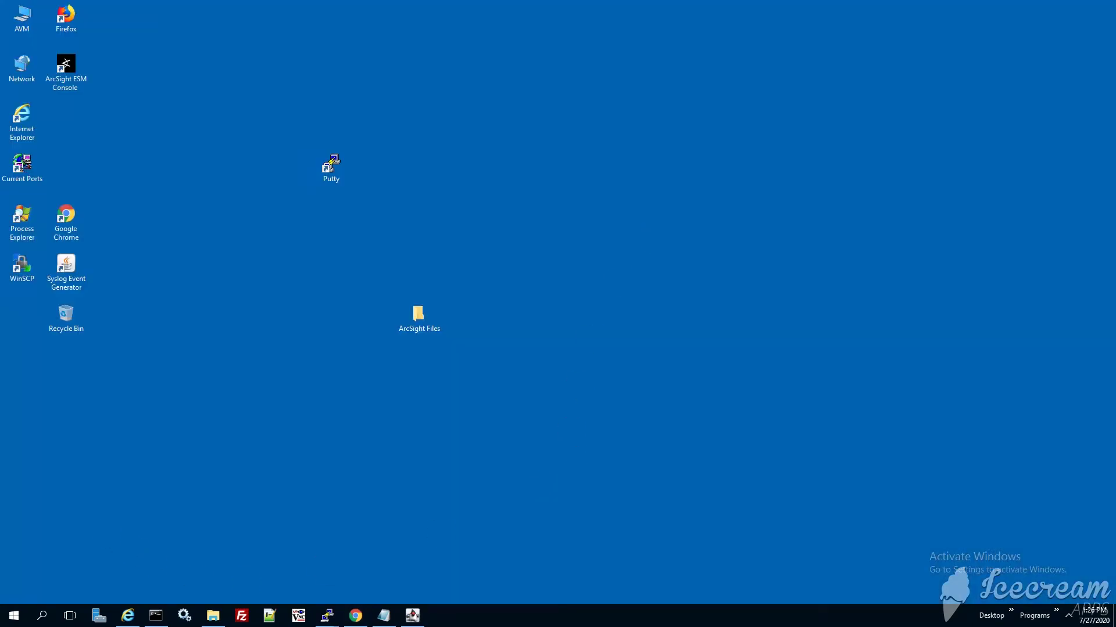
left_click(356, 616)
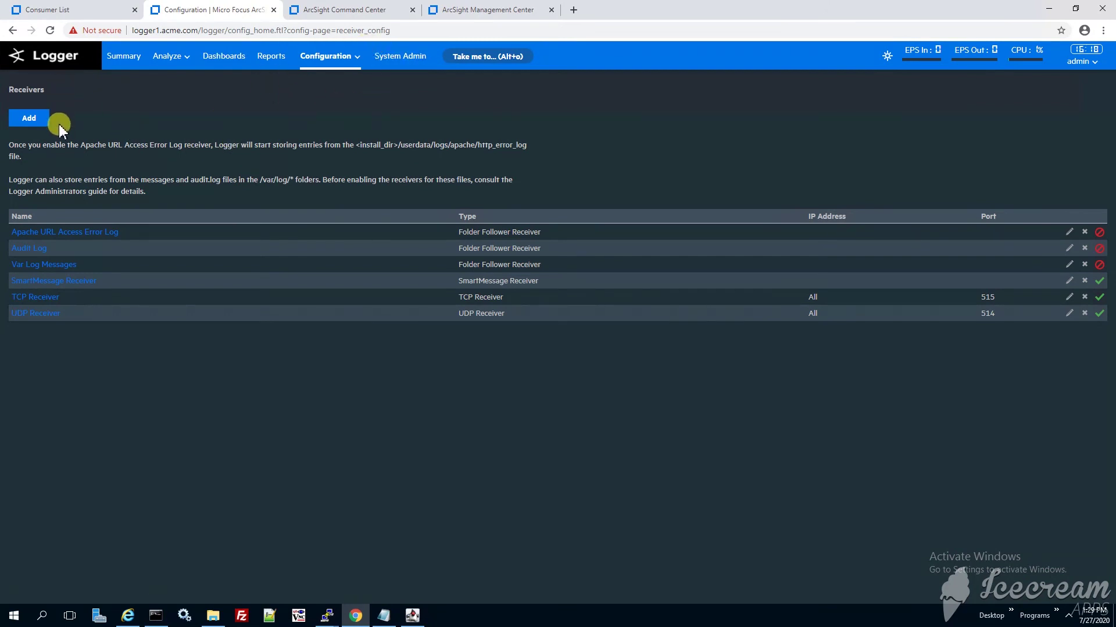
Add a Transformation Hub Receiver named TH Receiver and continue to its empty host and topic form.
left_click(32, 118)
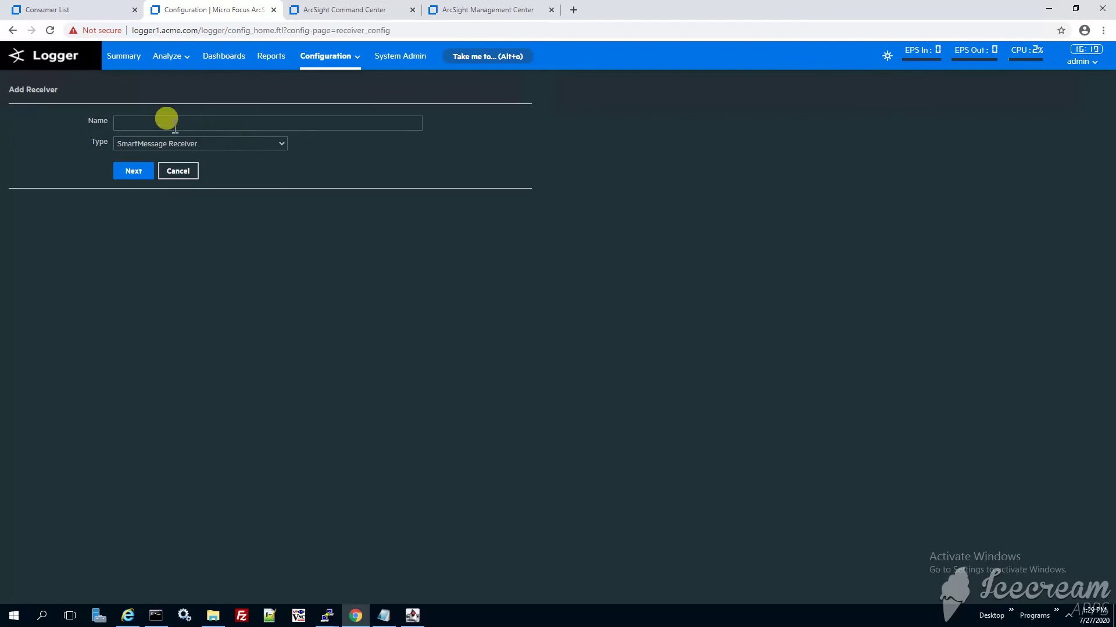
left_click(171, 123)
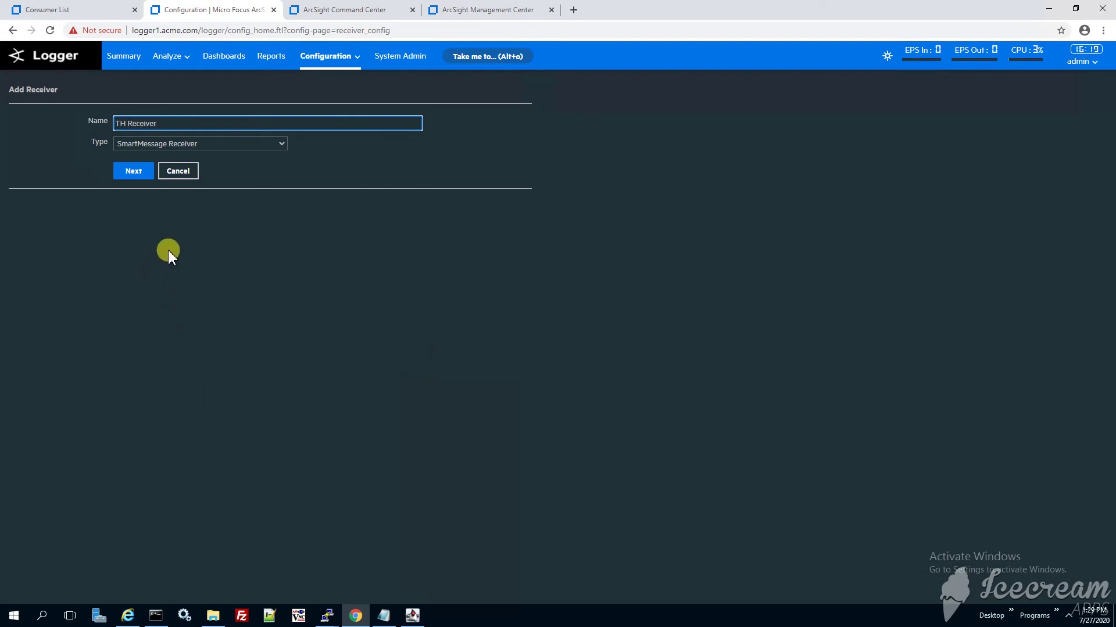
left_click(155, 143)
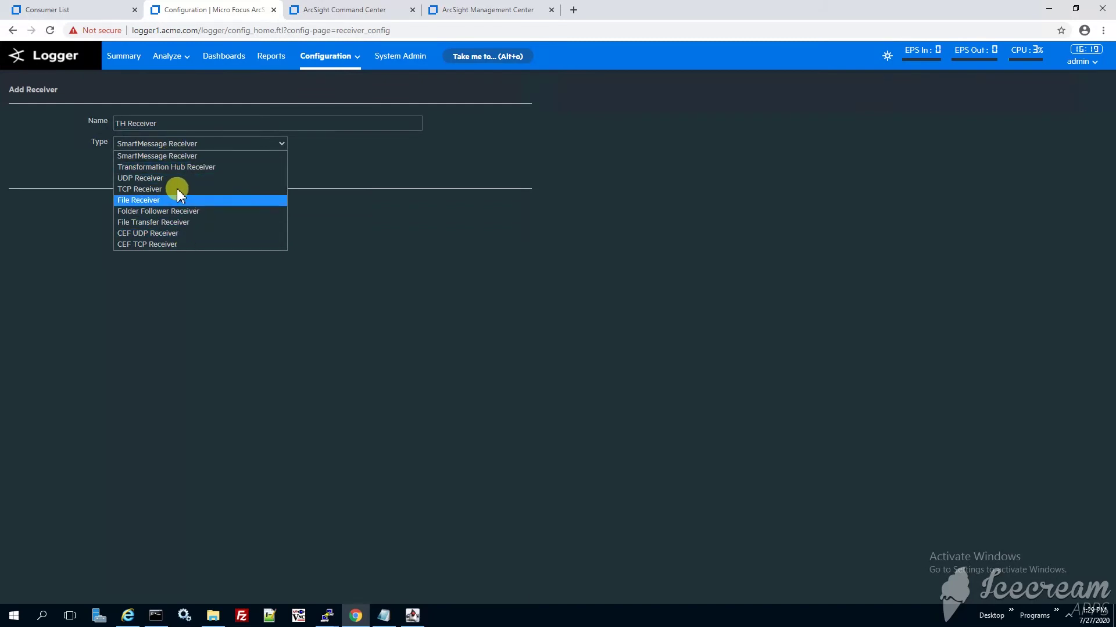
left_click(187, 167)
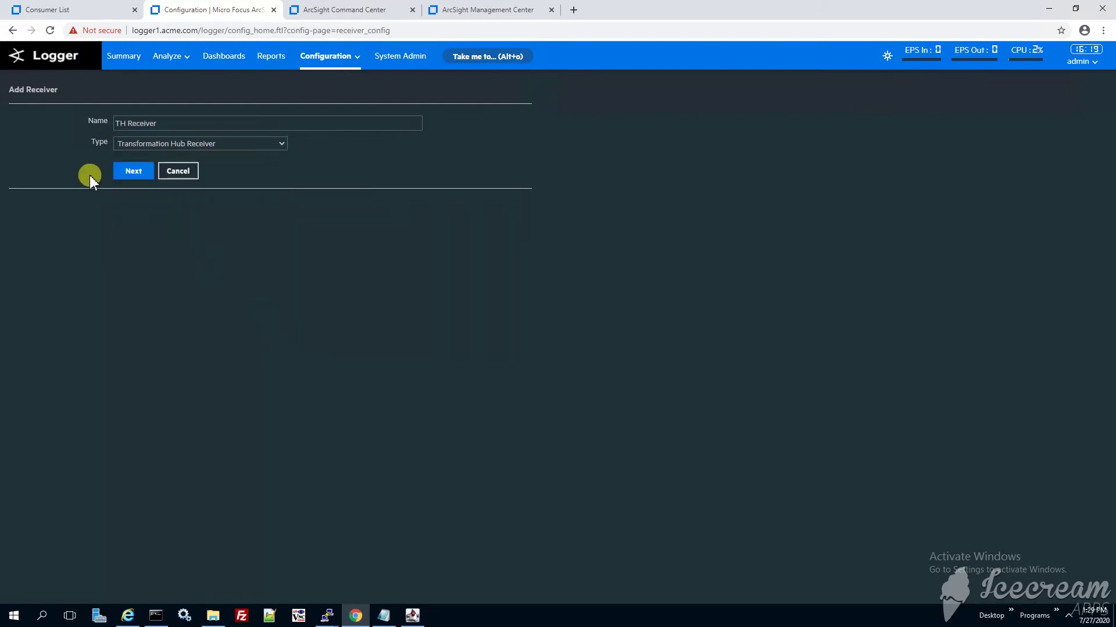
left_click(140, 173)
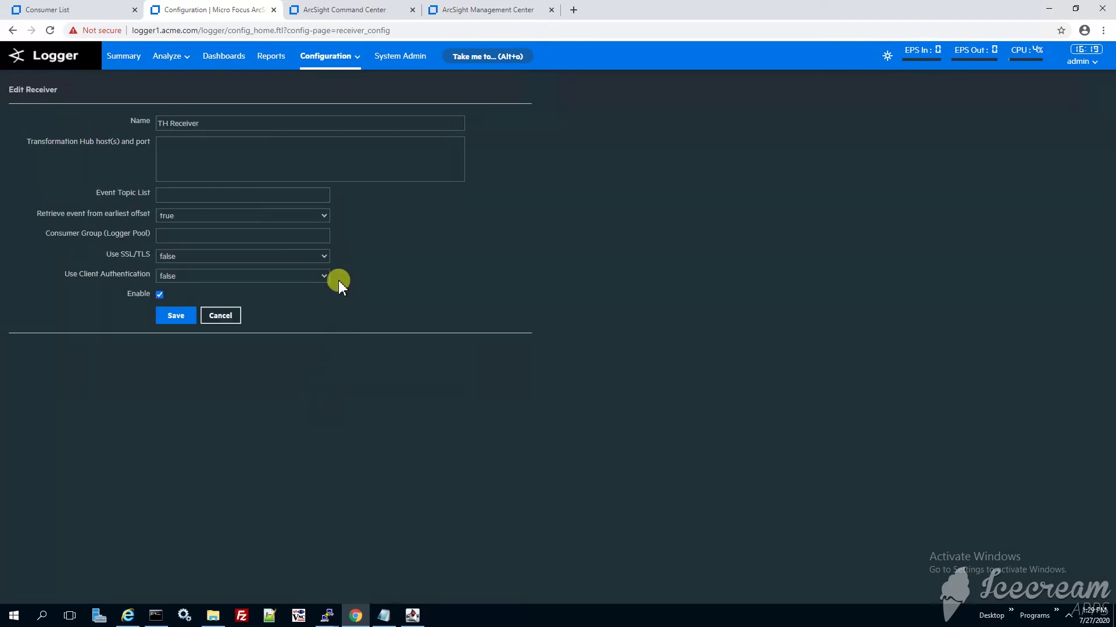
left_click(208, 155)
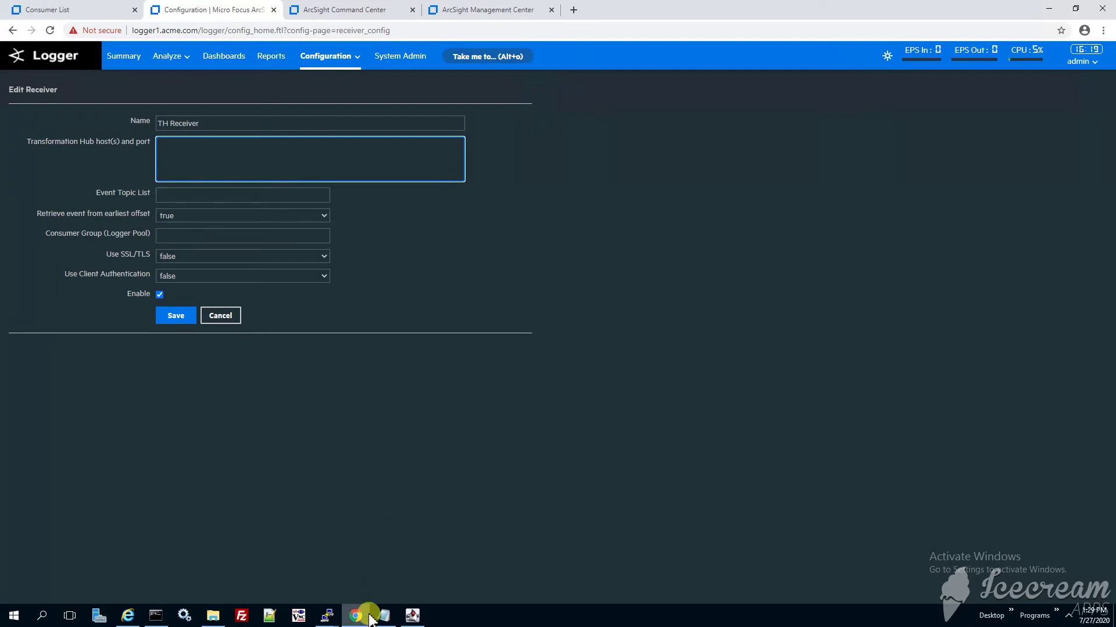
left_click(323, 617)
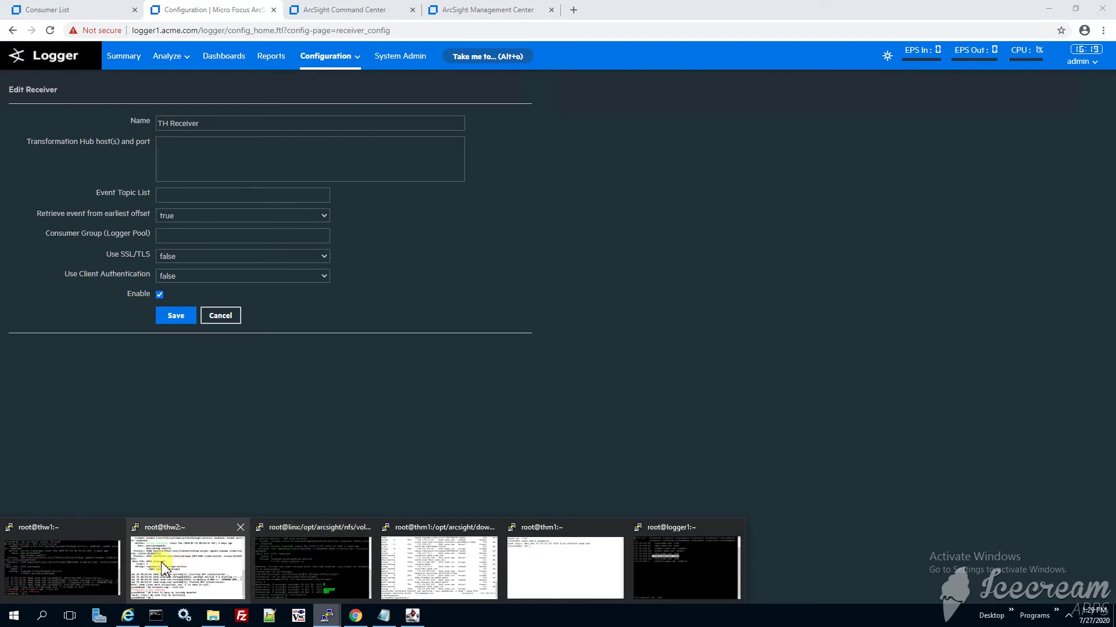
In the thw1 terminal, clear the screen and copy thw1's address from /etc/hosts.
left_click(55, 554)
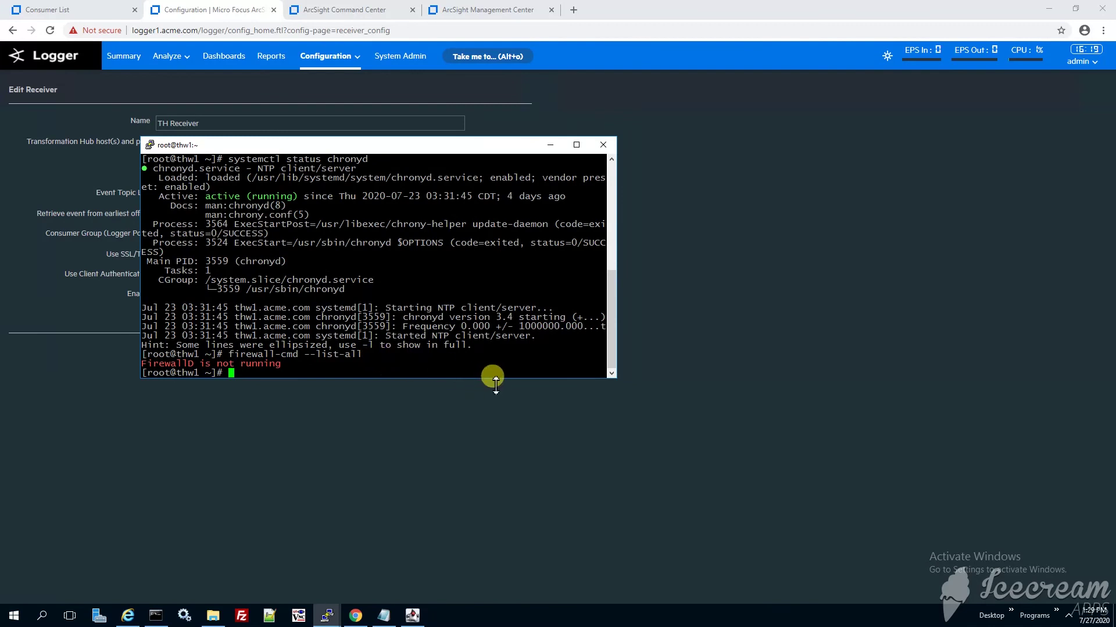
type("clear")
key("Return")
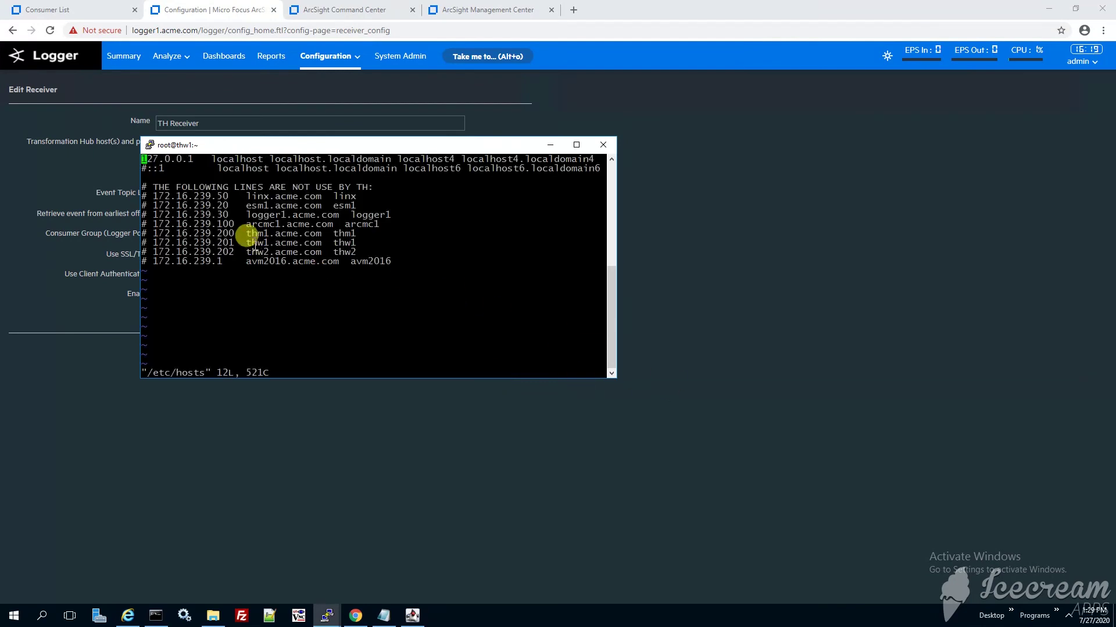
triple_click(361, 247)
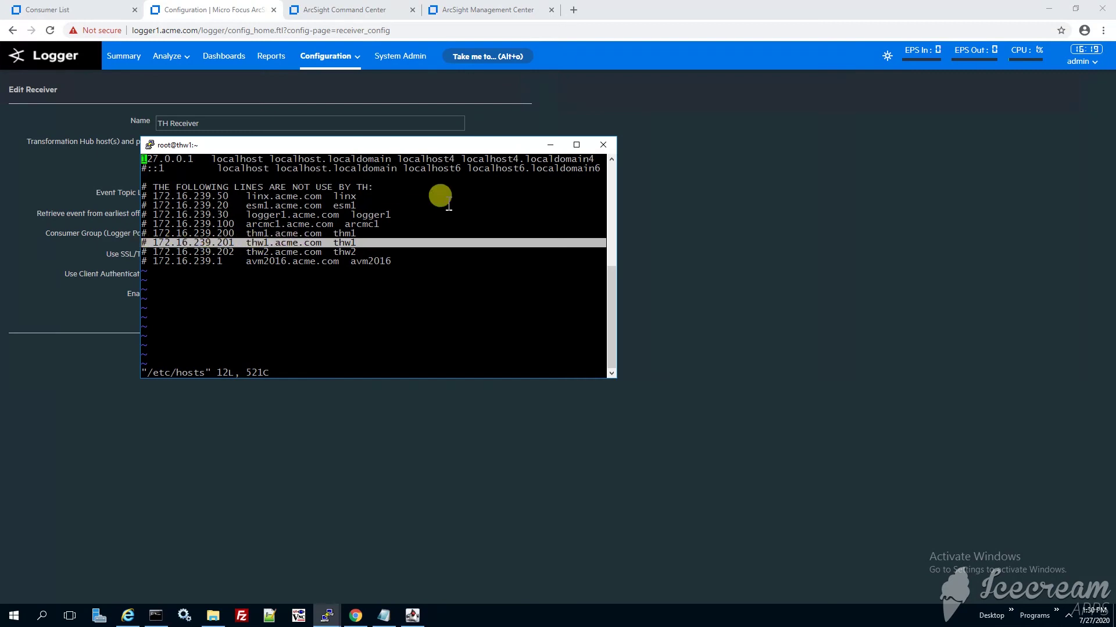
Enter 172.16.239.201:9092 as the TH Receiver's Transformation Hub host and port.
left_click(521, 494)
left_click(214, 166)
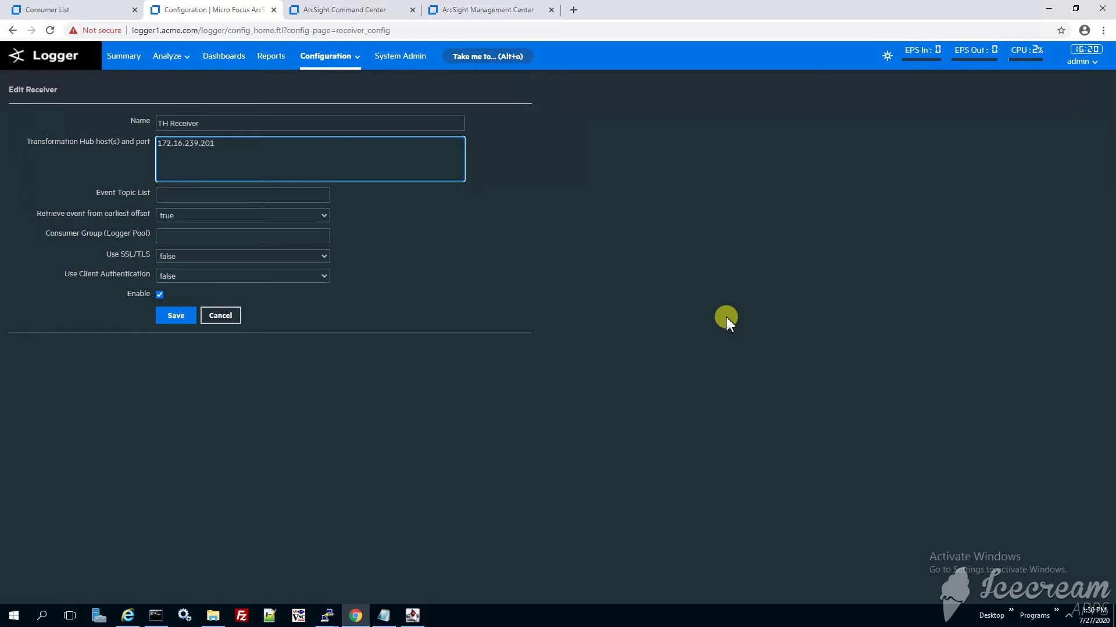
type("2")
key("Tab")
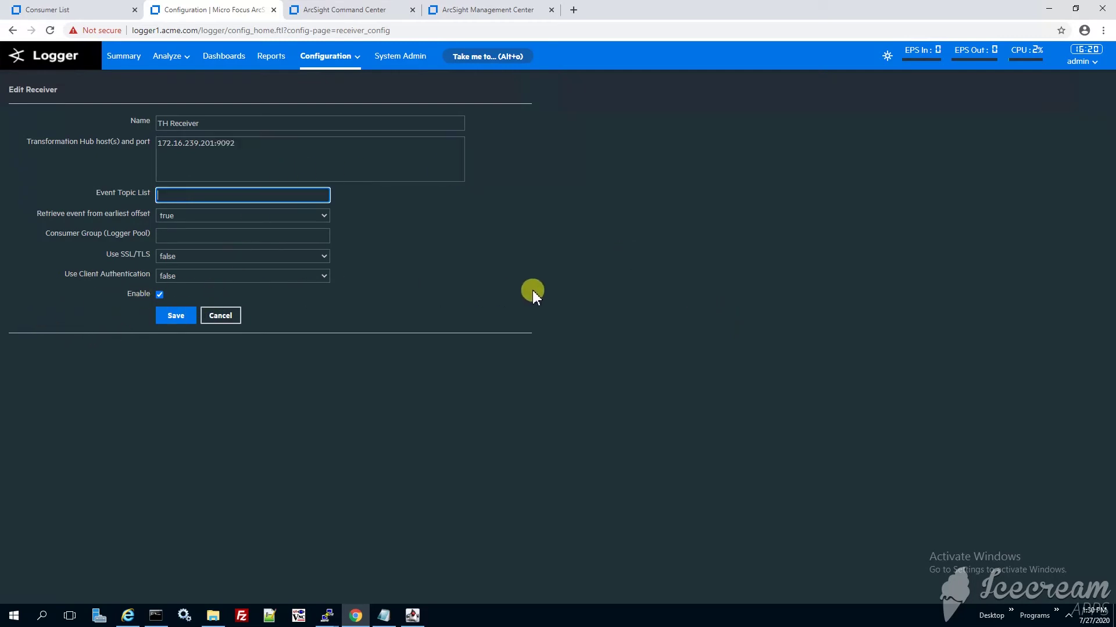
left_click(82, 10)
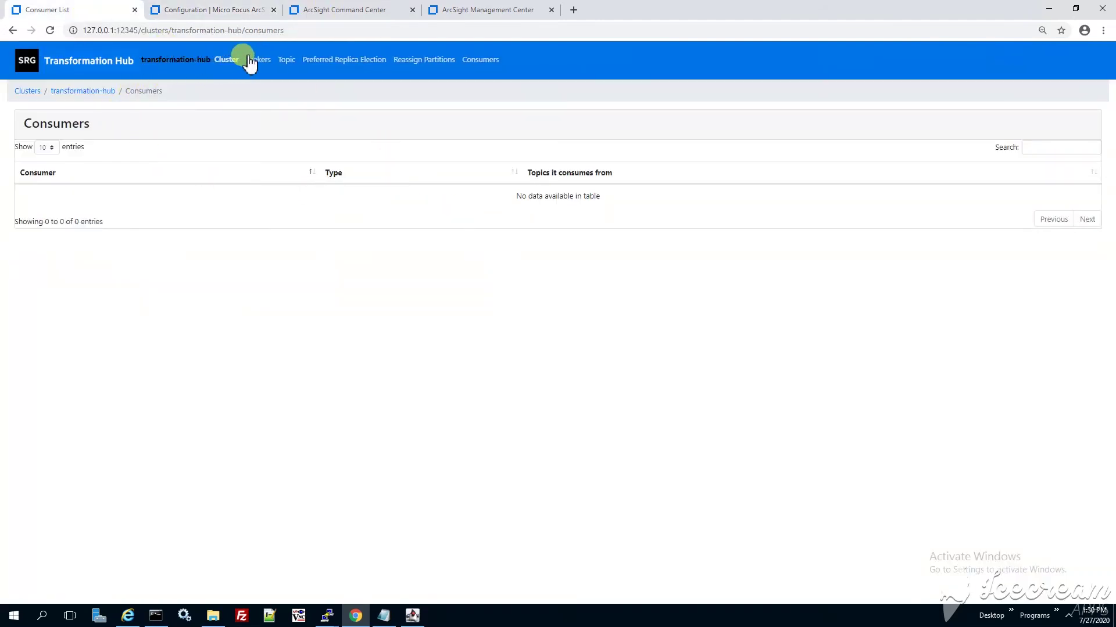
List the Transformation Hub topics and copy the th-cef topic name.
left_click(287, 60)
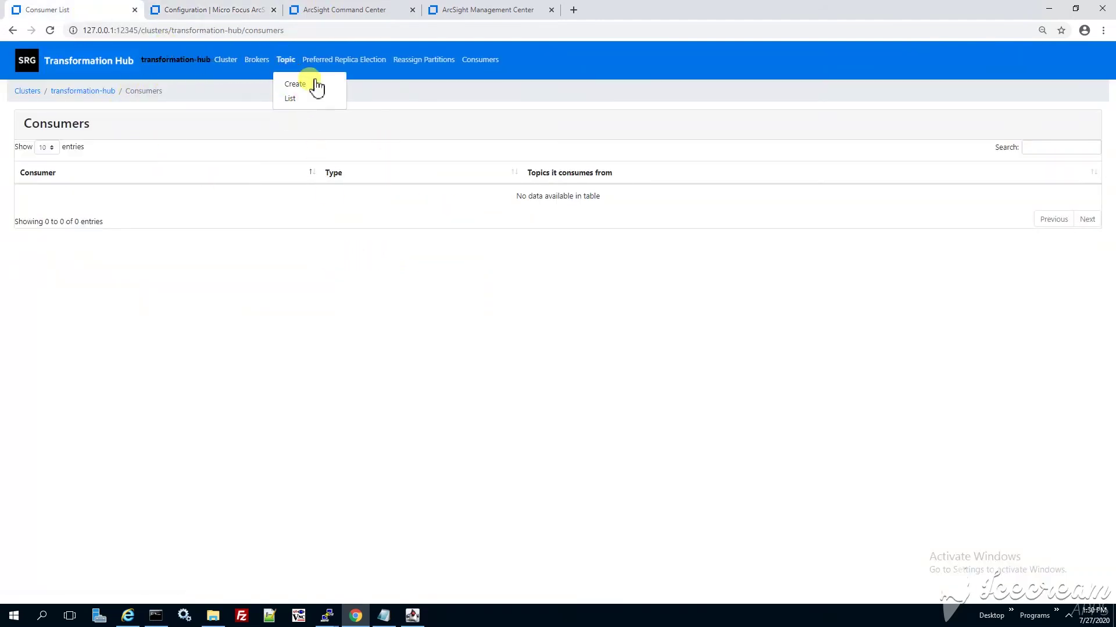
left_click(293, 98)
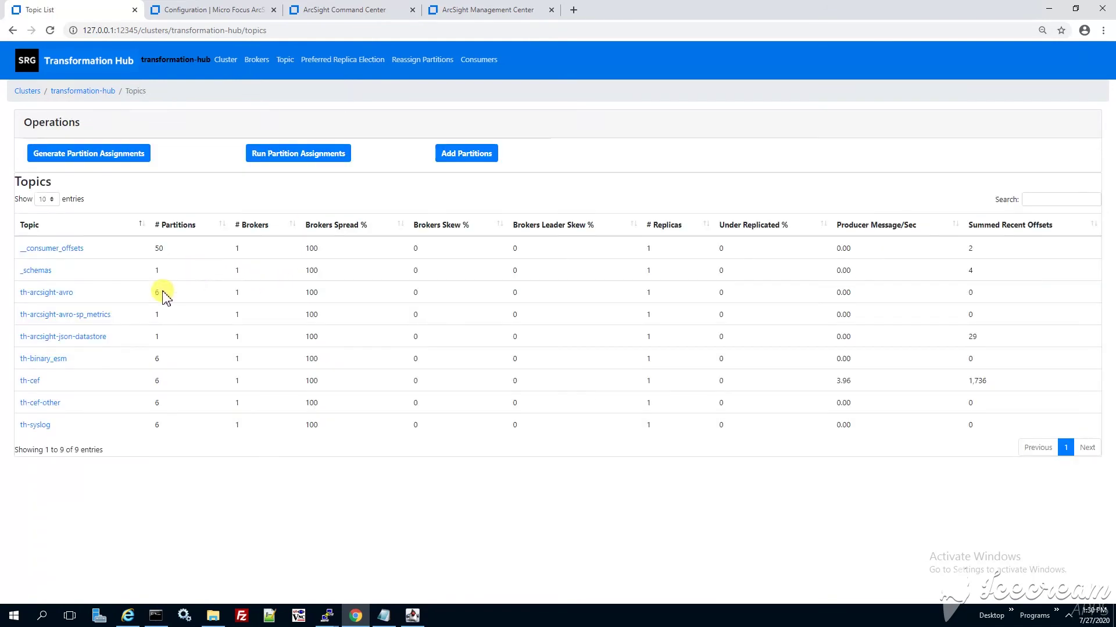
left_click_drag(37, 381, 89, 381)
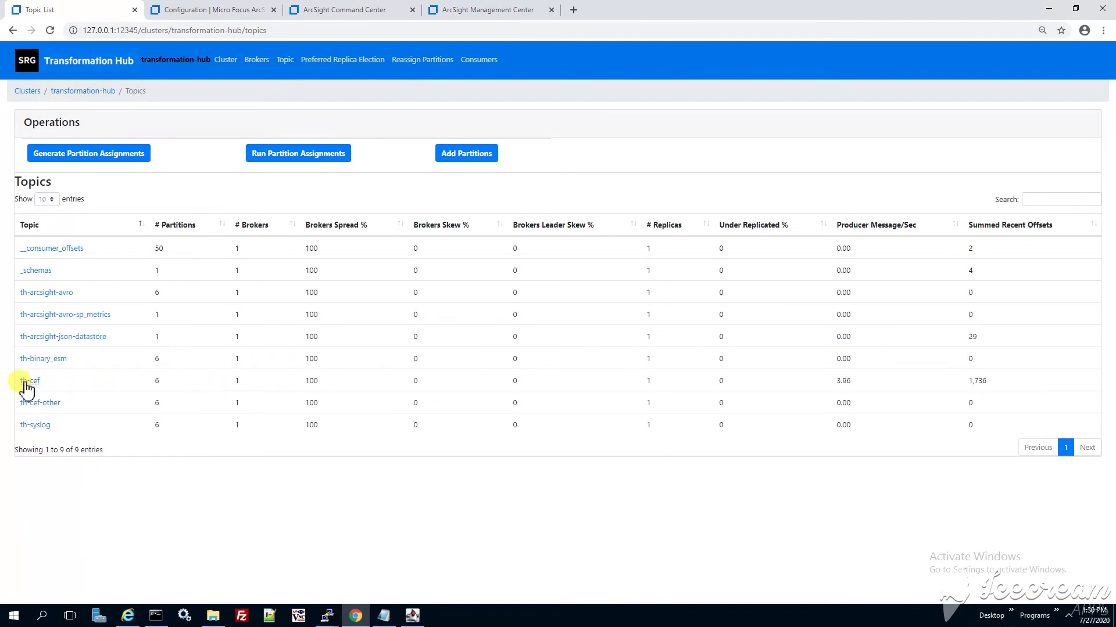
left_click_drag(22, 386, 1000, 384)
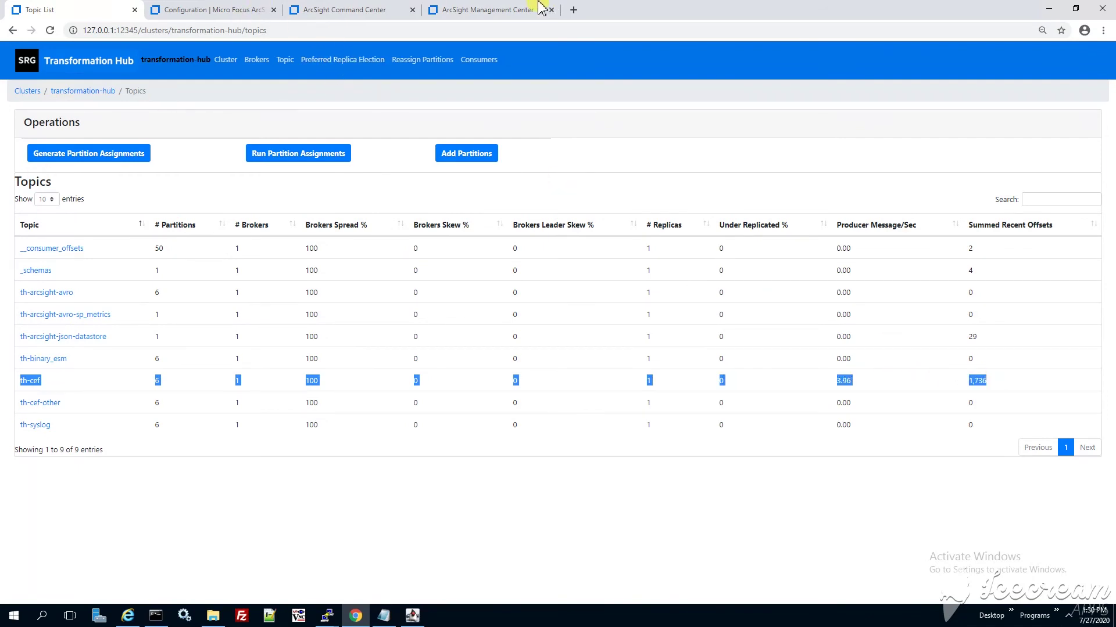
Give TH Receiver event topic th-cef and consumer group Logger Pool, then save it.
left_click(283, 16)
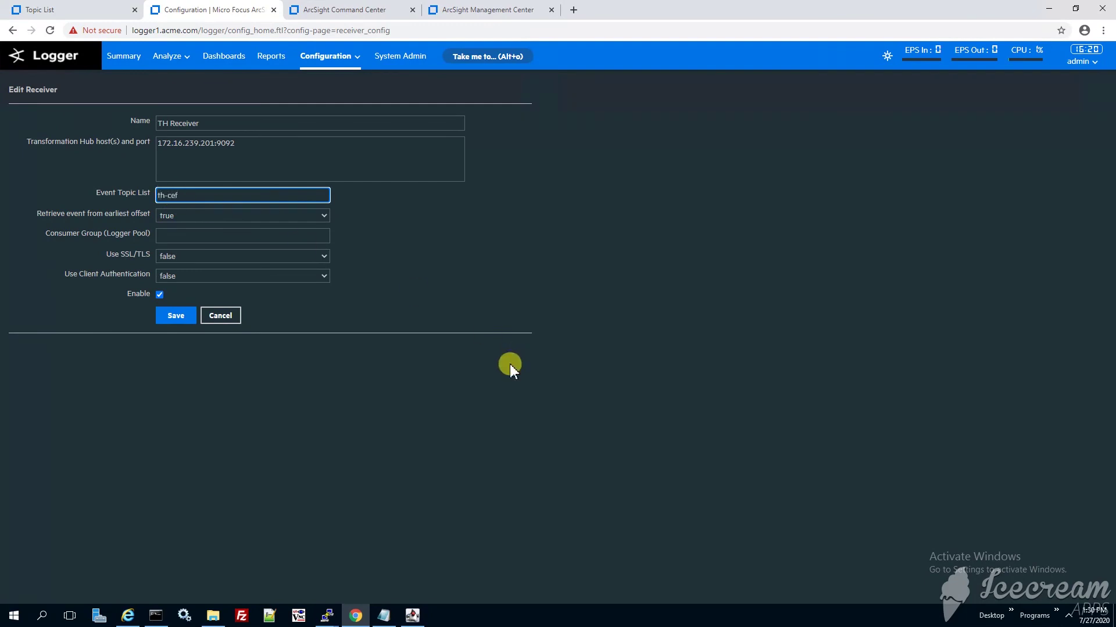
key("Tab")
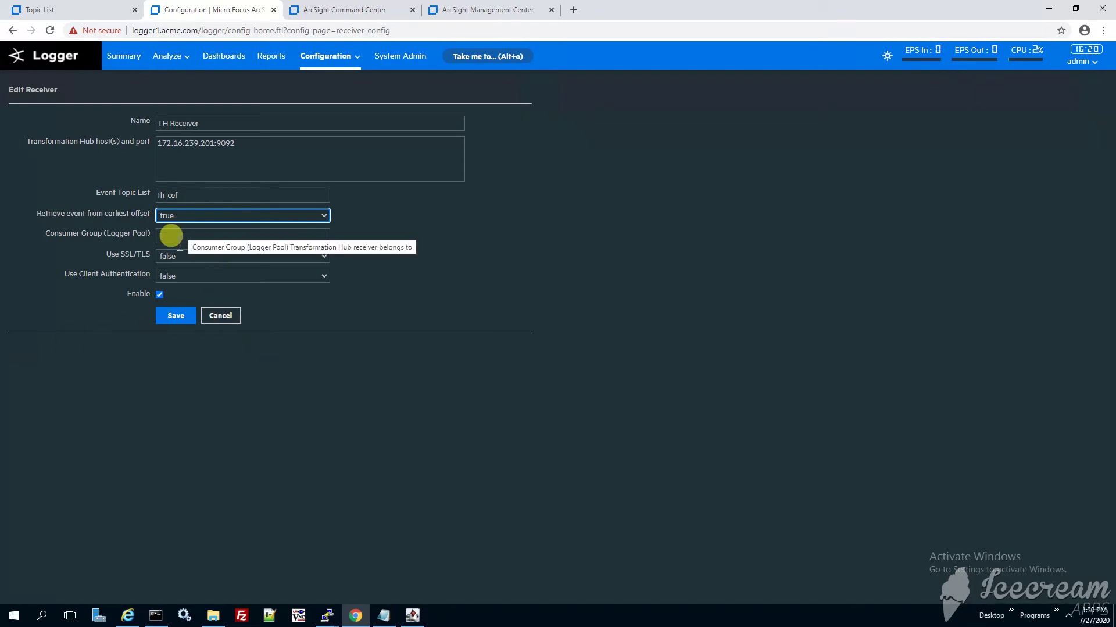
left_click(406, 265)
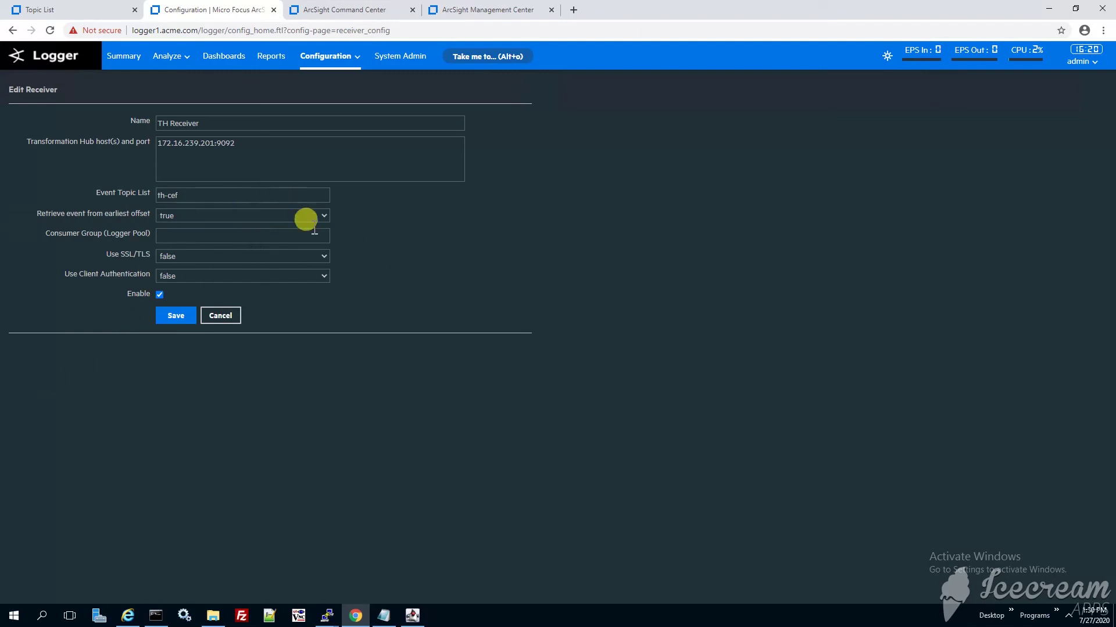
left_click(180, 235)
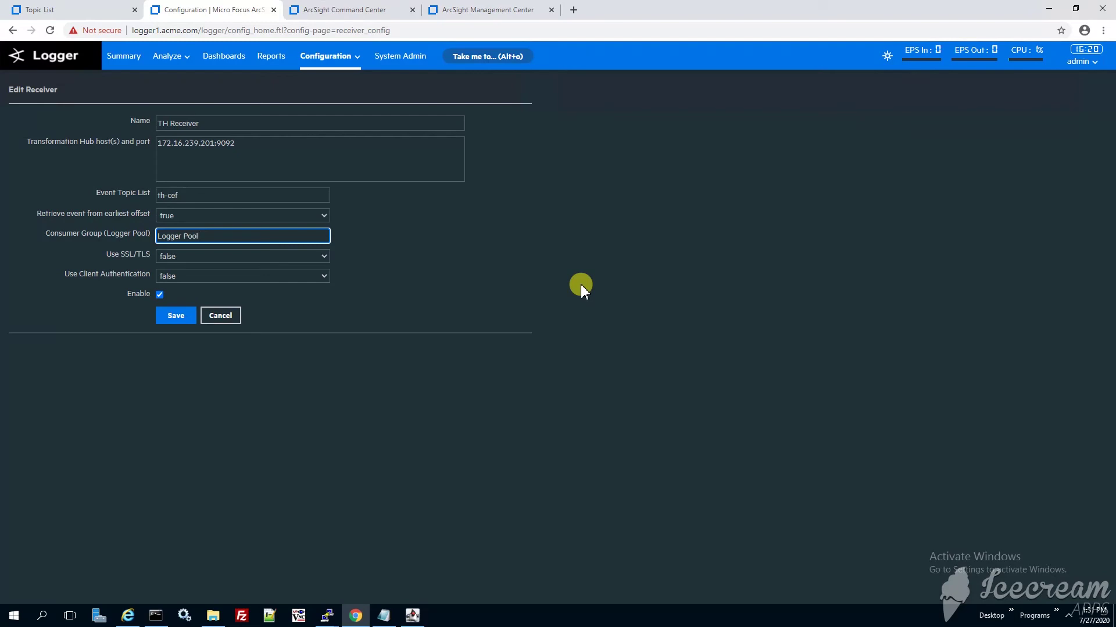
left_click(581, 285)
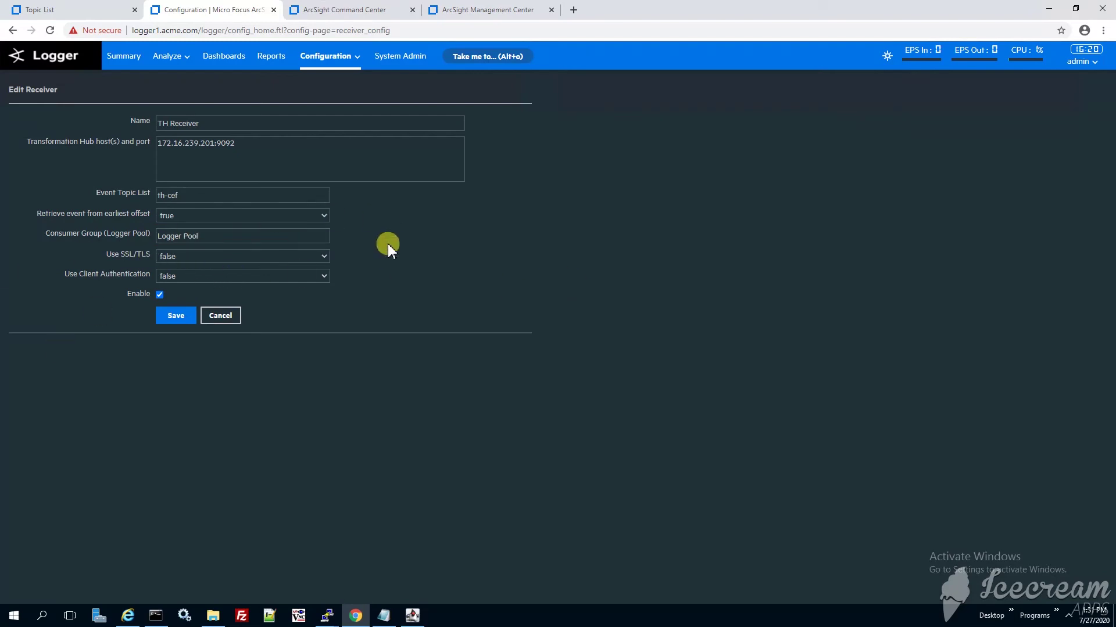
left_click(172, 314)
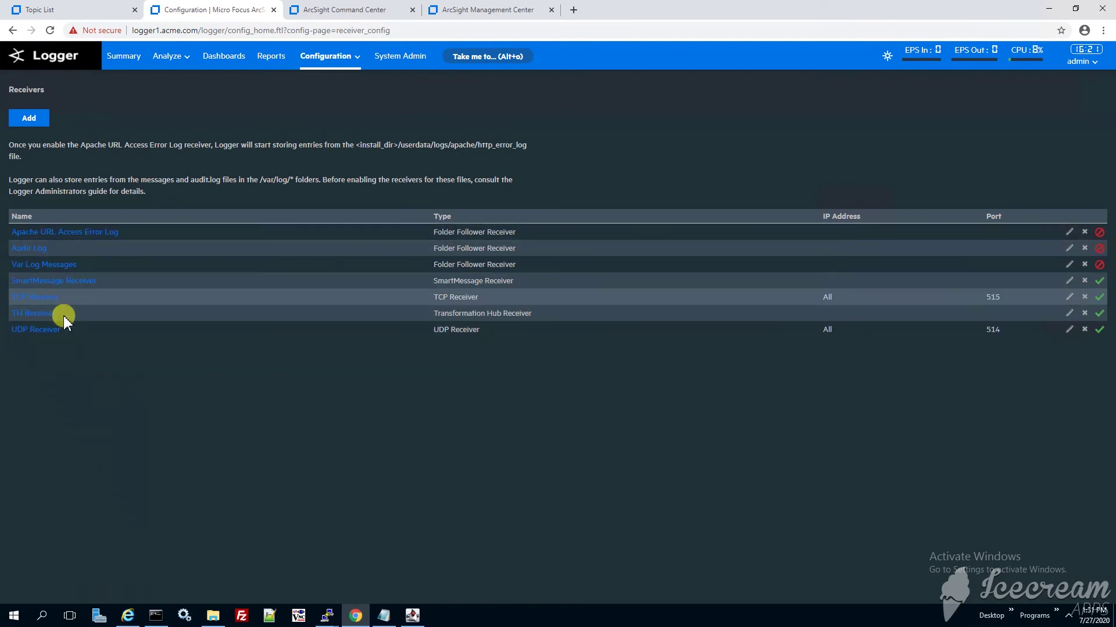
left_click_drag(56, 314, 10, 317)
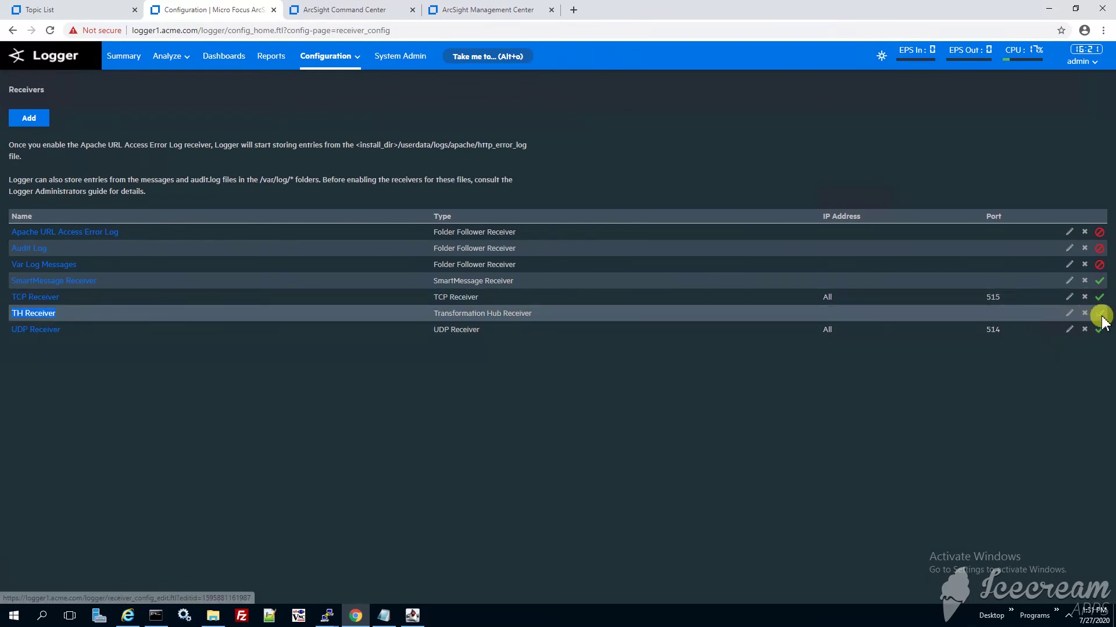
Go to Logger's Classic Search and rerun the deviceVendor != ArcSight search.
left_click(529, 468)
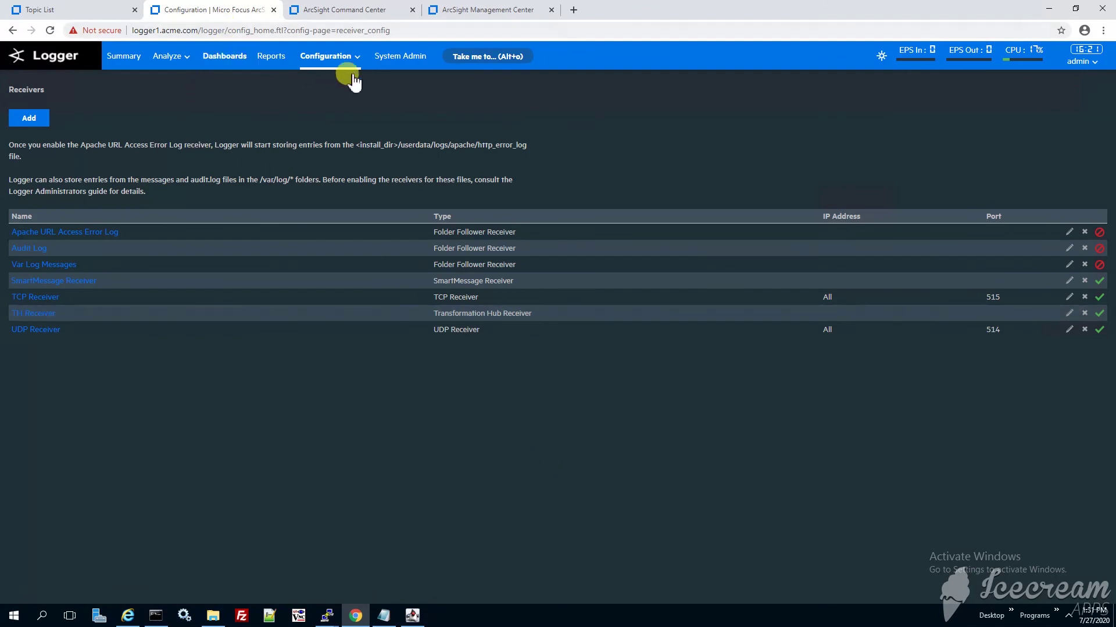
left_click(174, 60)
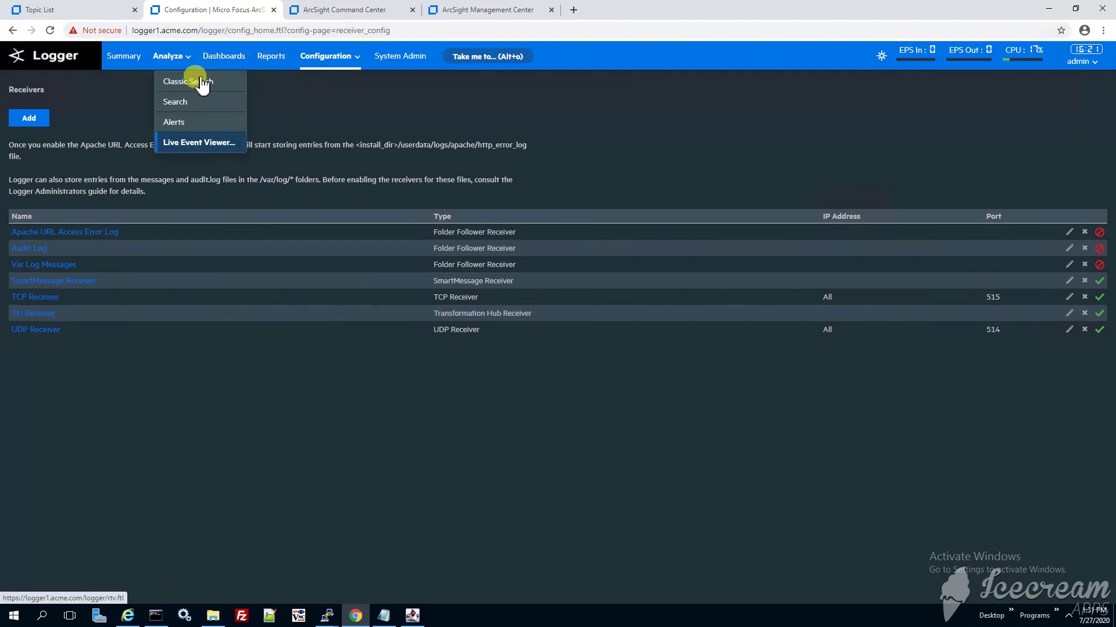
left_click(187, 104)
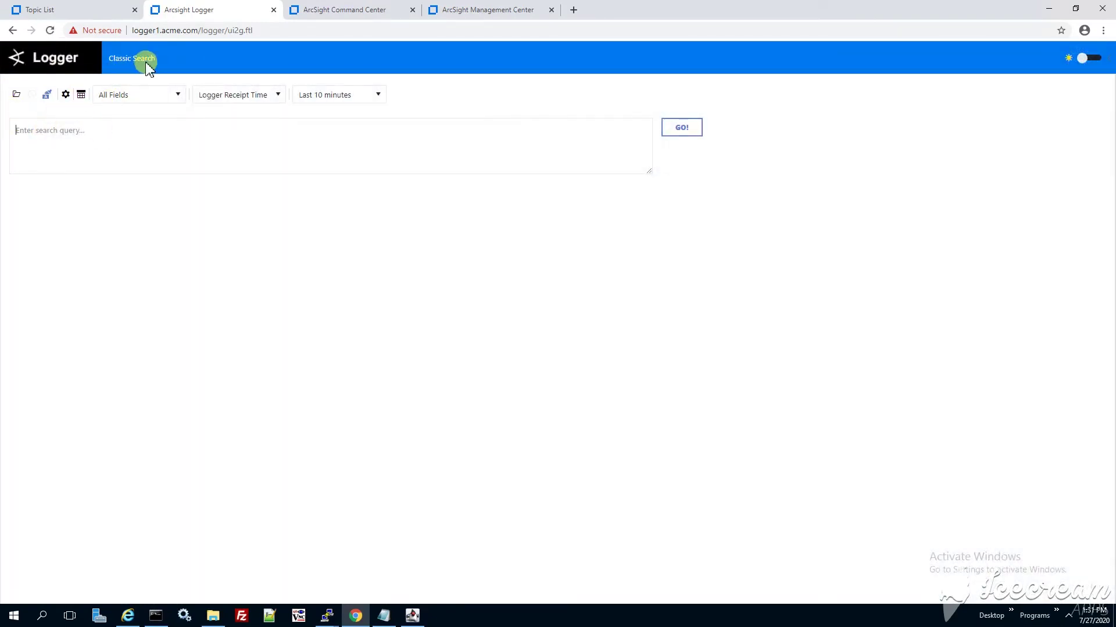
left_click(133, 60)
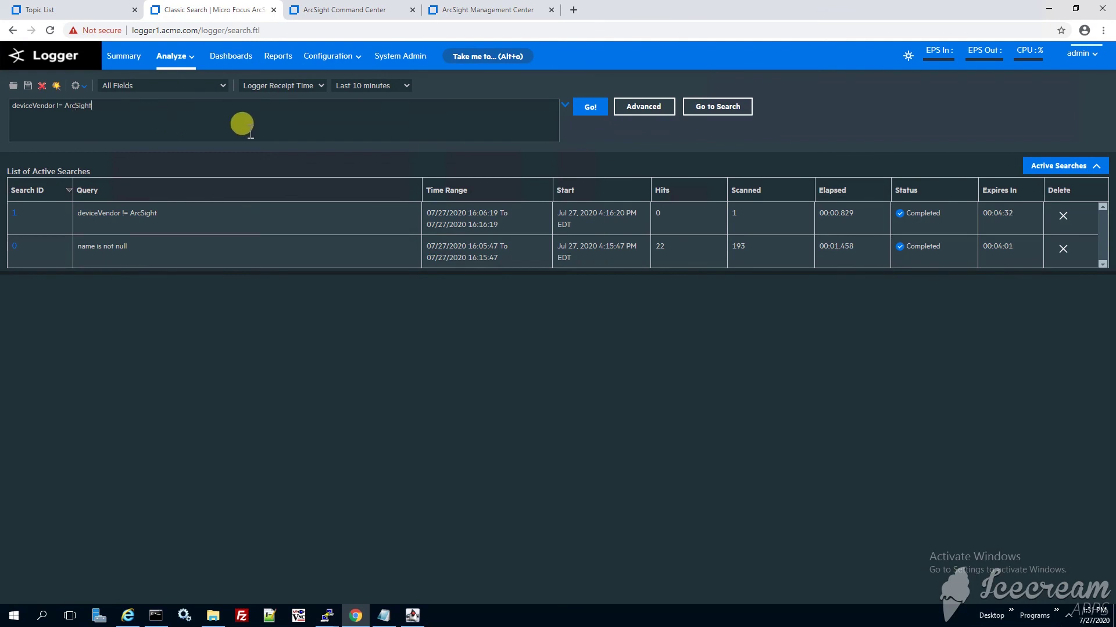
left_click(590, 107)
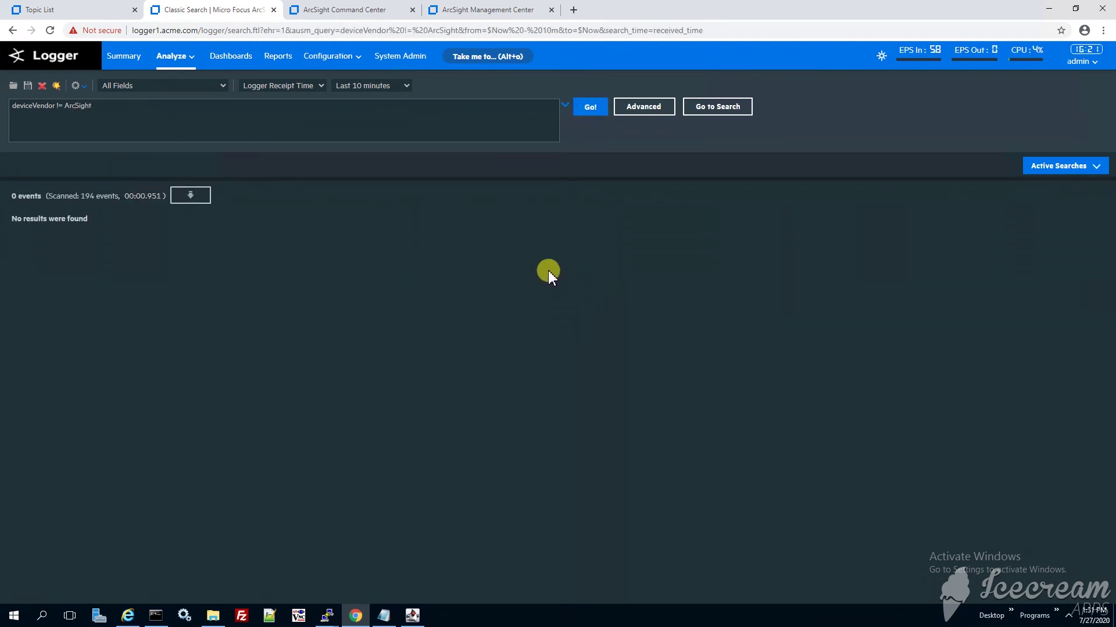
Delete the old query from the search box.
triple_click(92, 108)
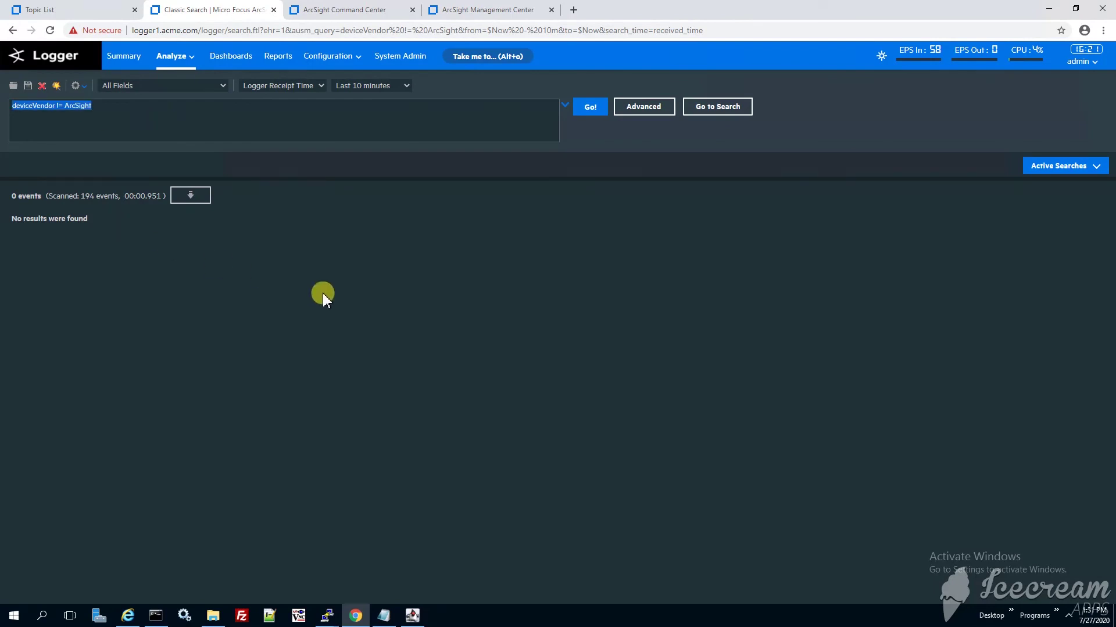
key("BackSpace")
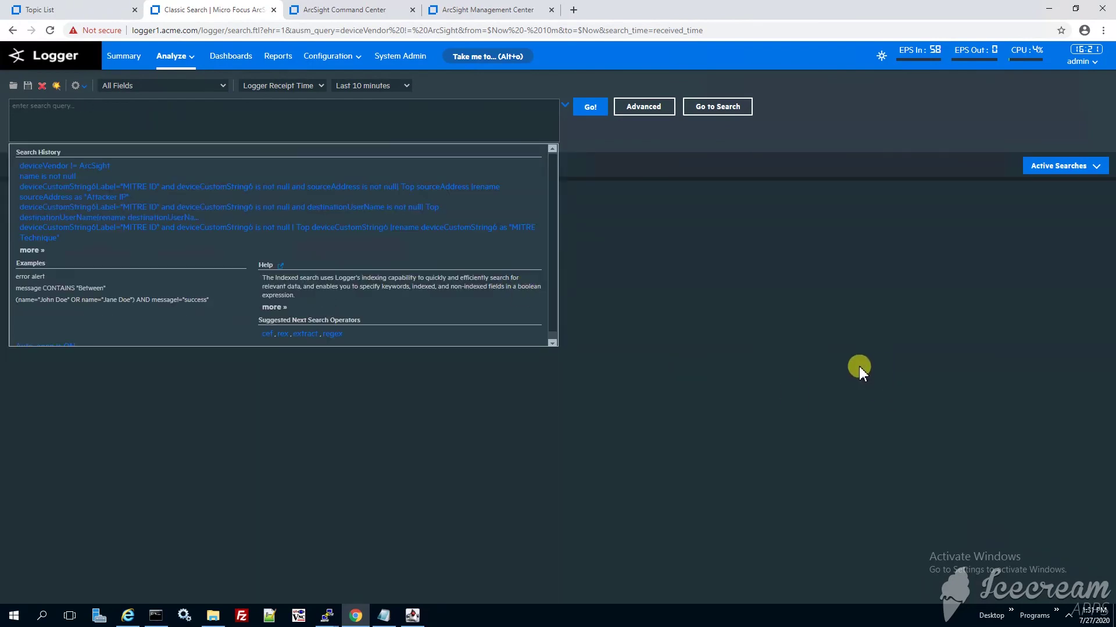
left_click(858, 368)
Search by End Time over the Last 15 minutes.
left_click(301, 87)
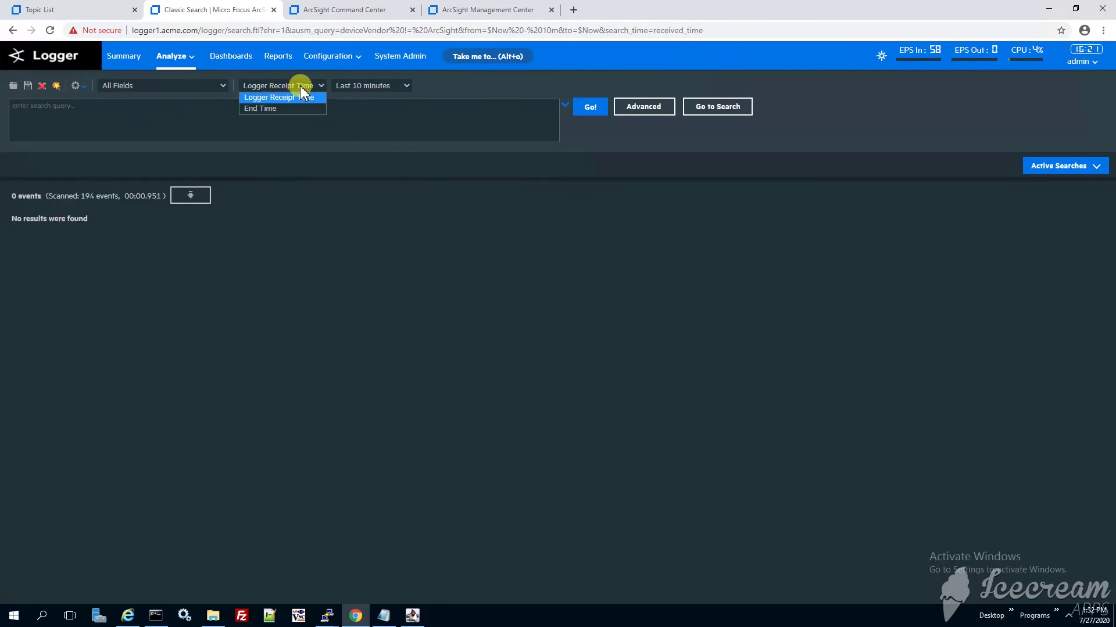
left_click(330, 128)
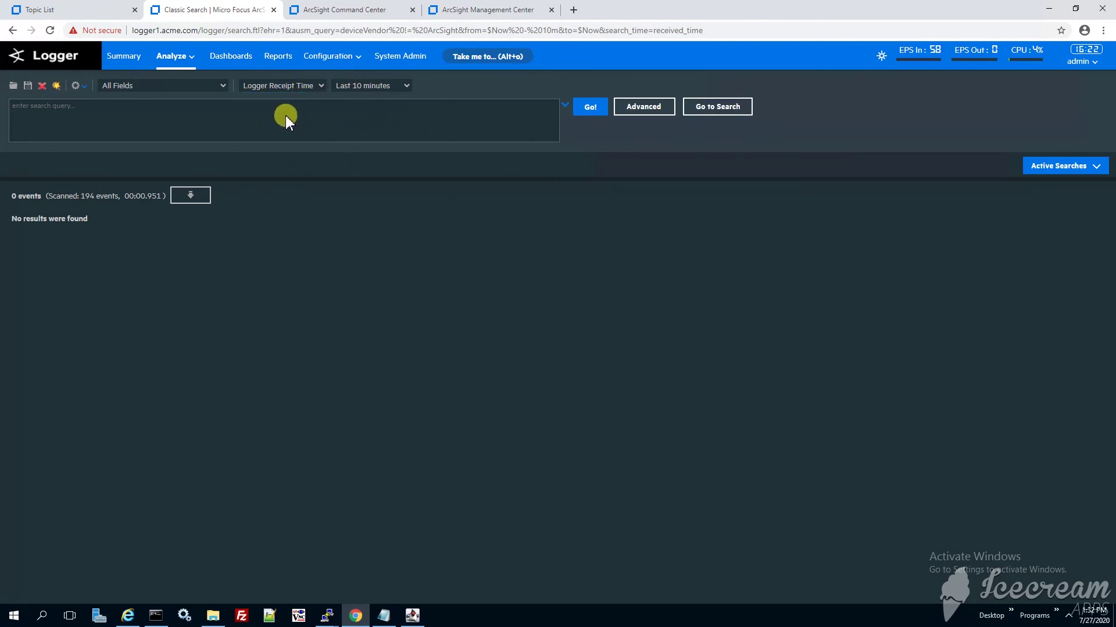
left_click(320, 86)
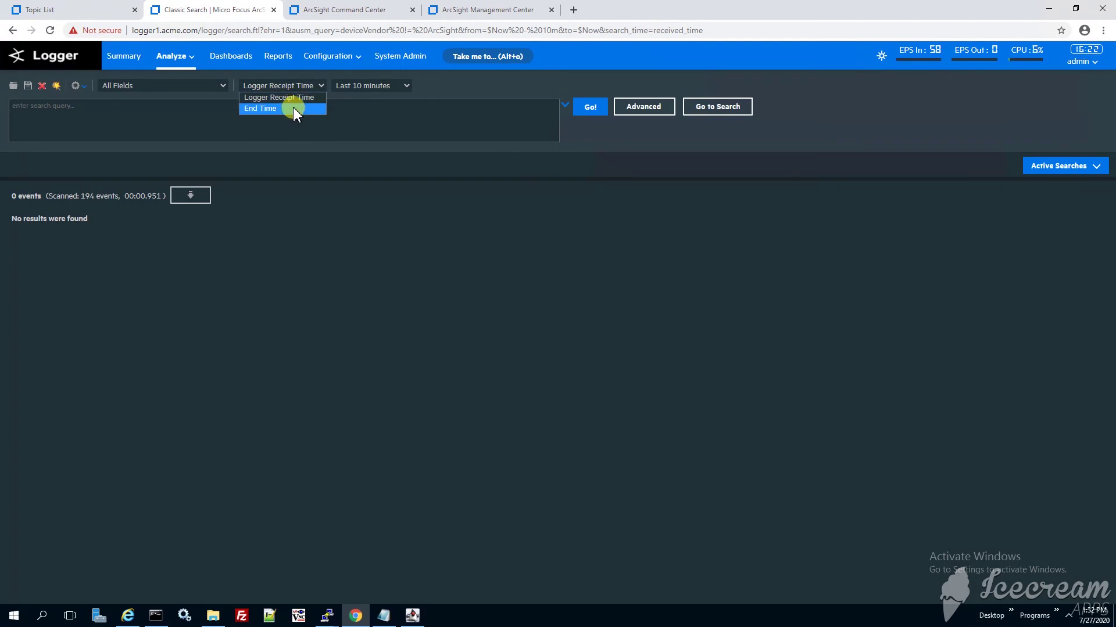
left_click(295, 112)
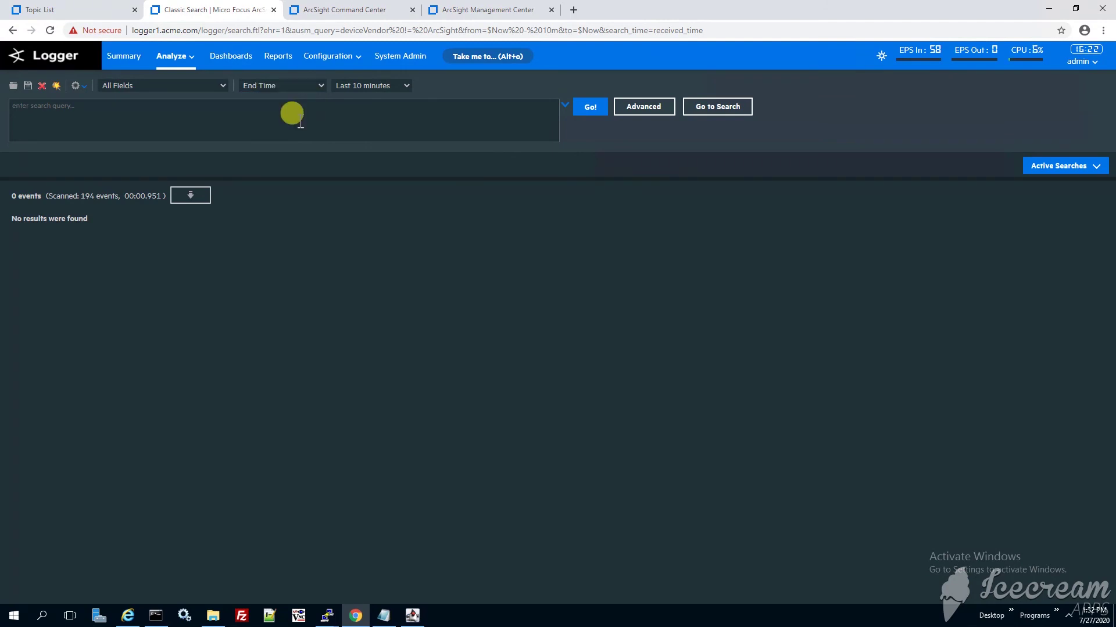
left_click(385, 90)
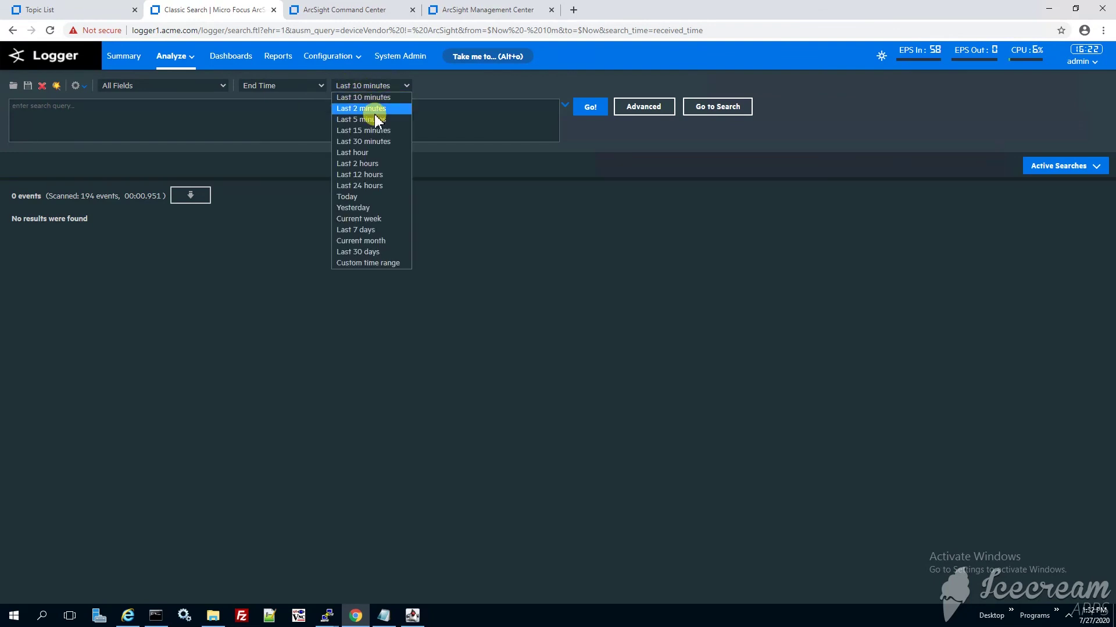
left_click(372, 131)
left_click(218, 121)
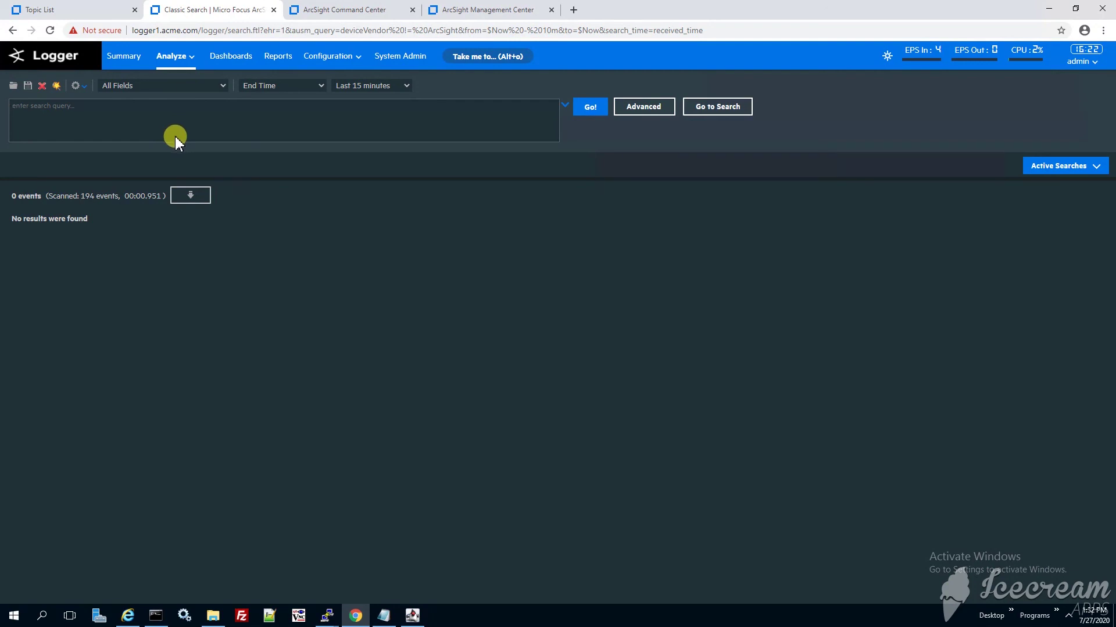
Search deviceVendor != ArcSight, returning 102 events from Microsoft, Nessus, Nortel and others.
type("deviceVe")
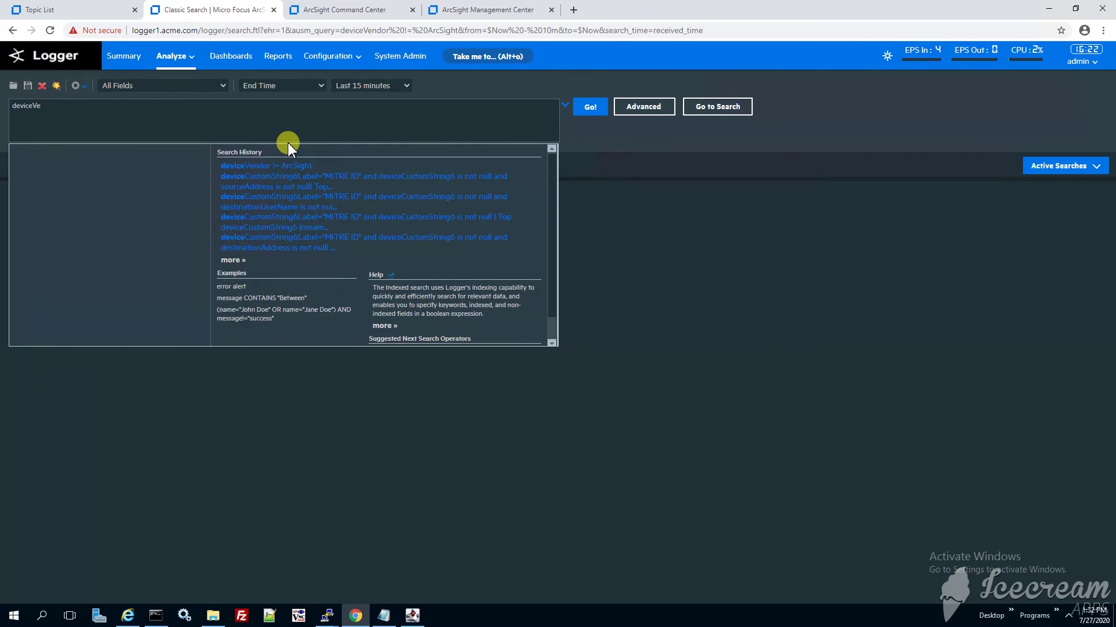
type("ndor")
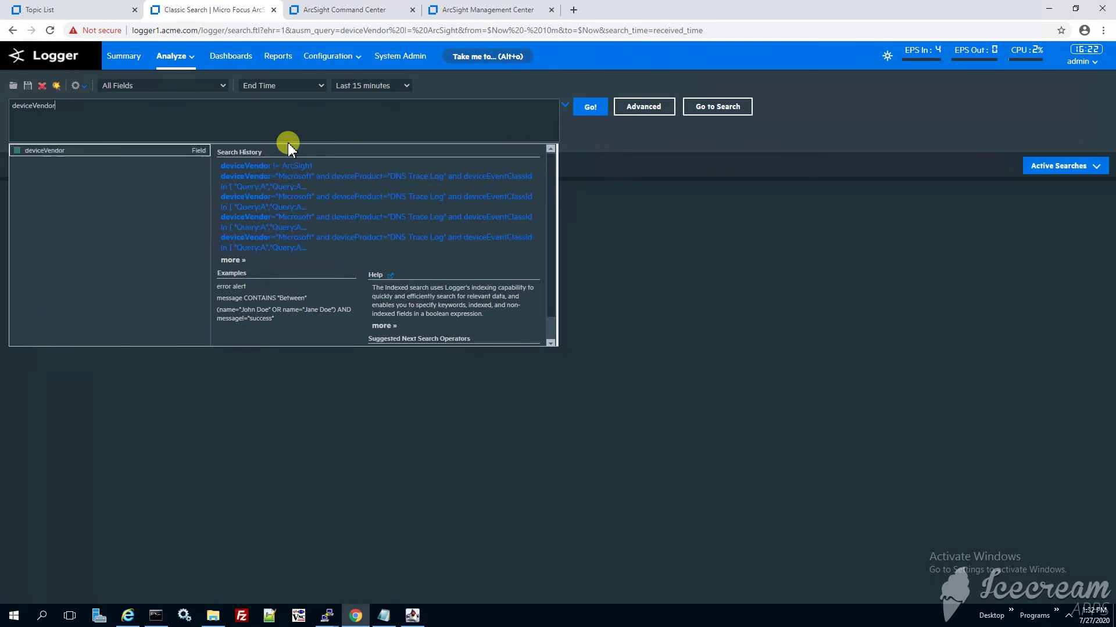
type("=!=")
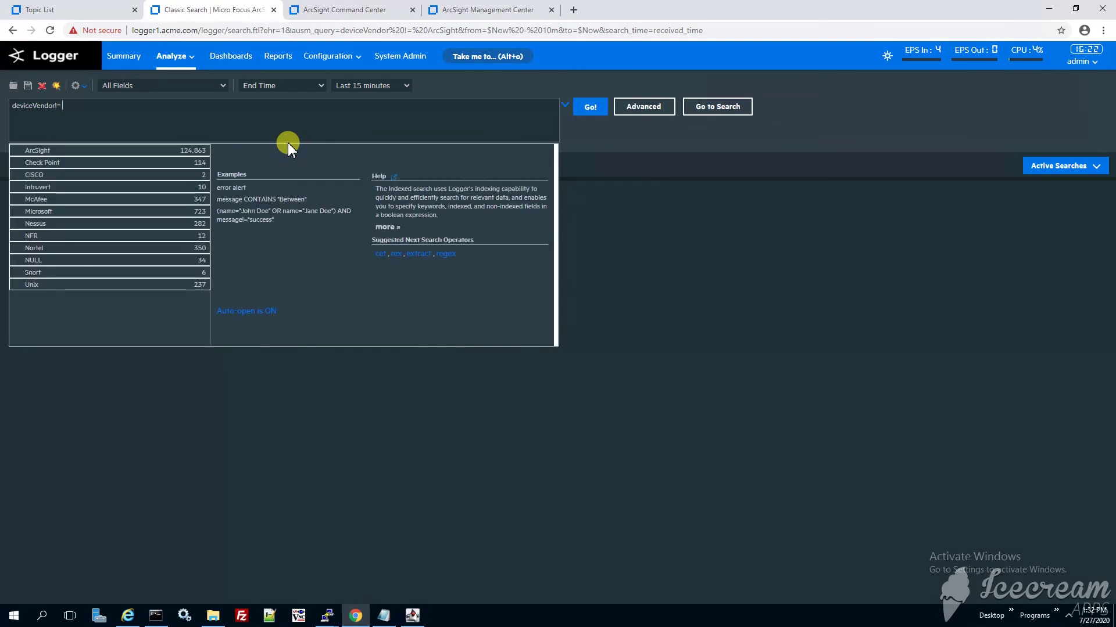
key("Down")
key("Return")
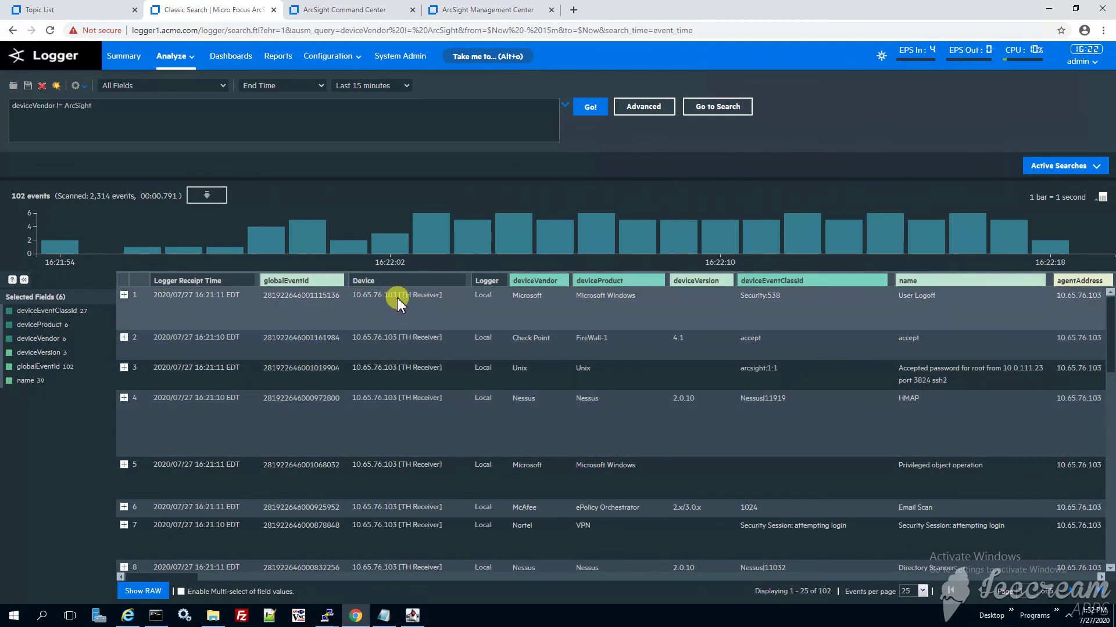
left_click_drag(349, 295, 431, 301)
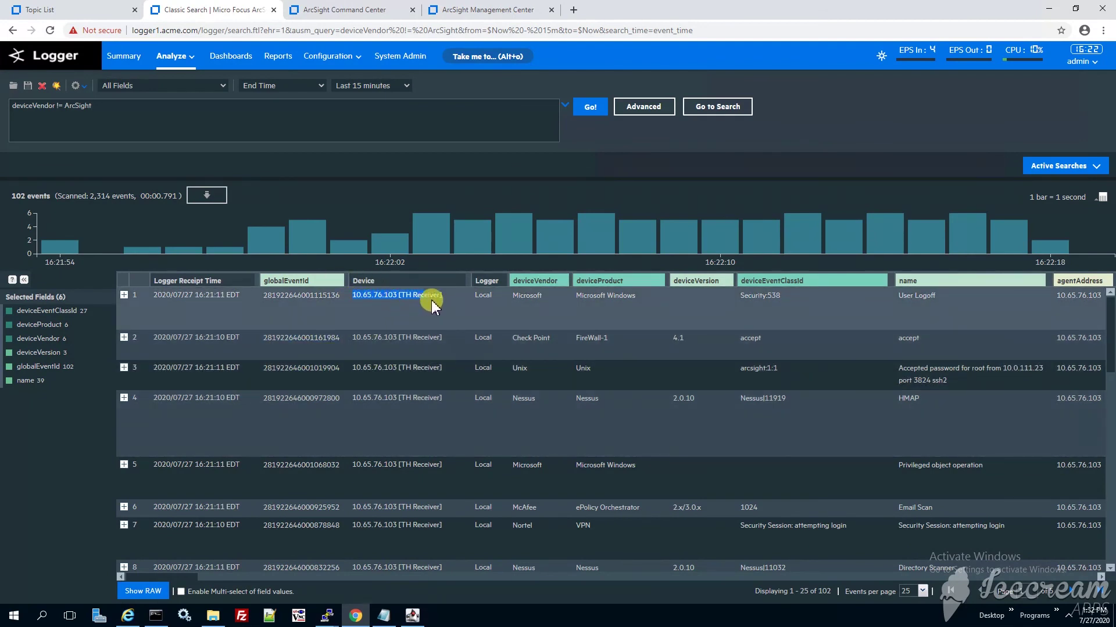
left_click(433, 302)
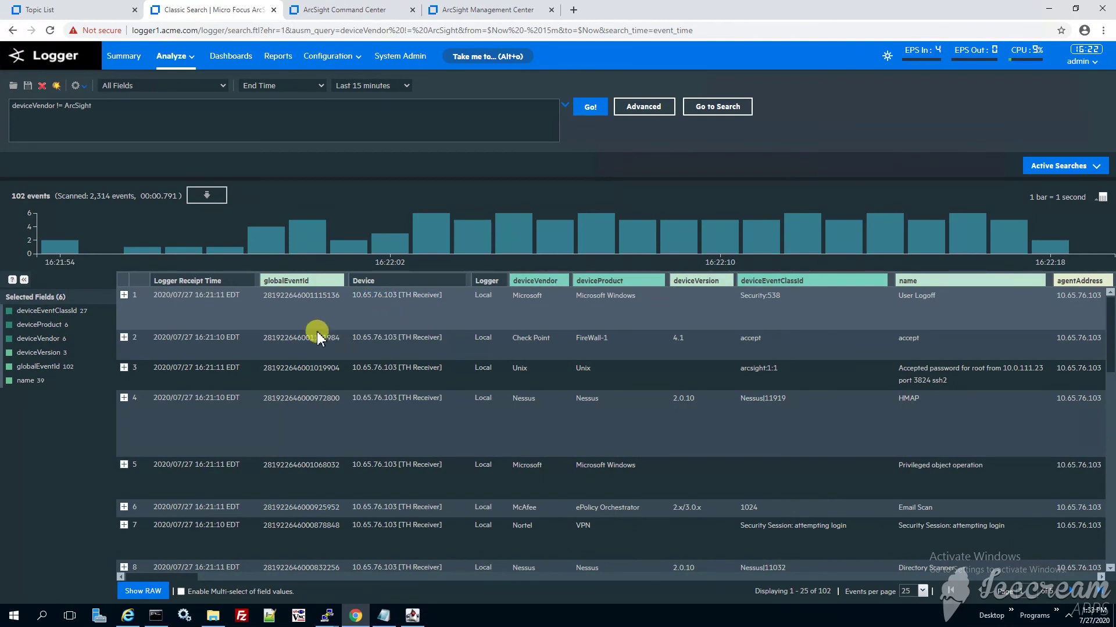
left_click_drag(350, 336, 430, 342)
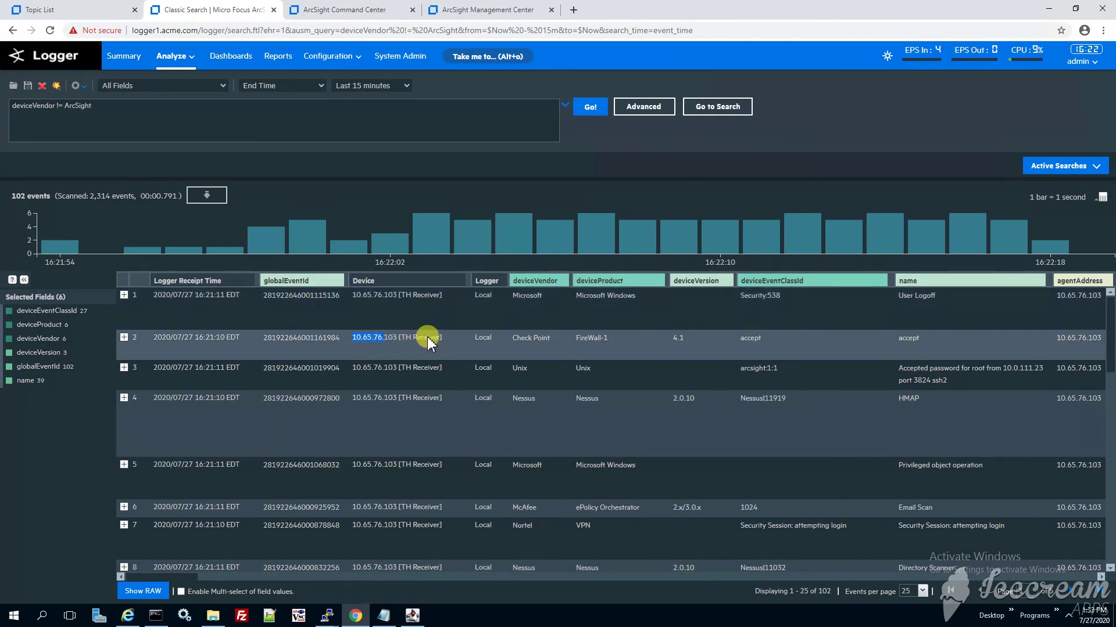
left_click(424, 348)
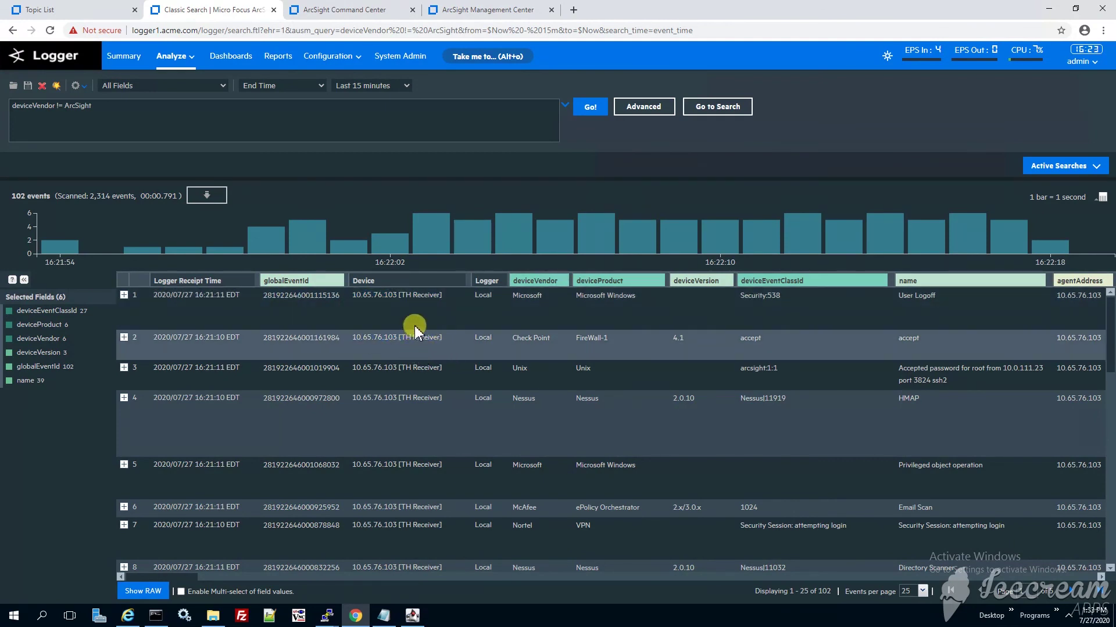
scroll(558, 430, "down", 2)
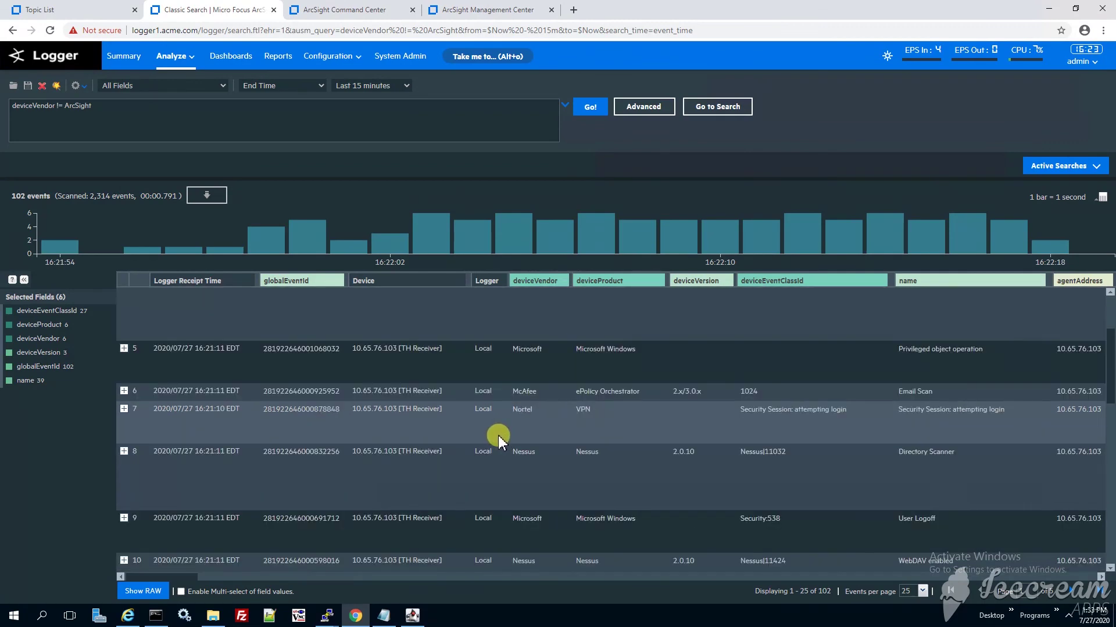
scroll(498, 443, "down", 5)
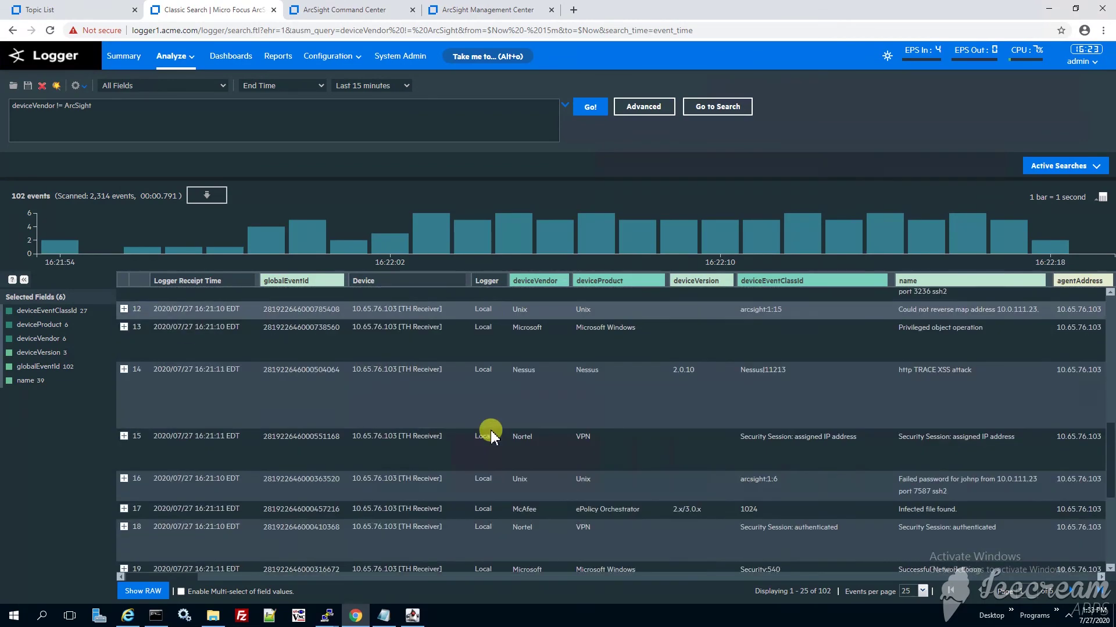
scroll(487, 435, "down", 4)
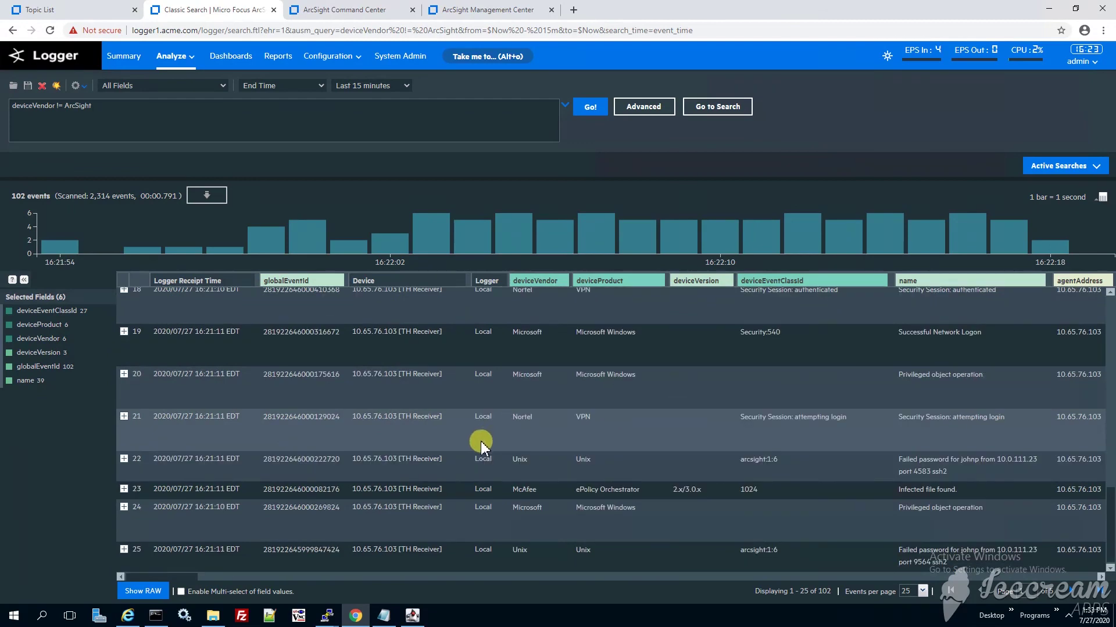
scroll(481, 445, "up", 11)
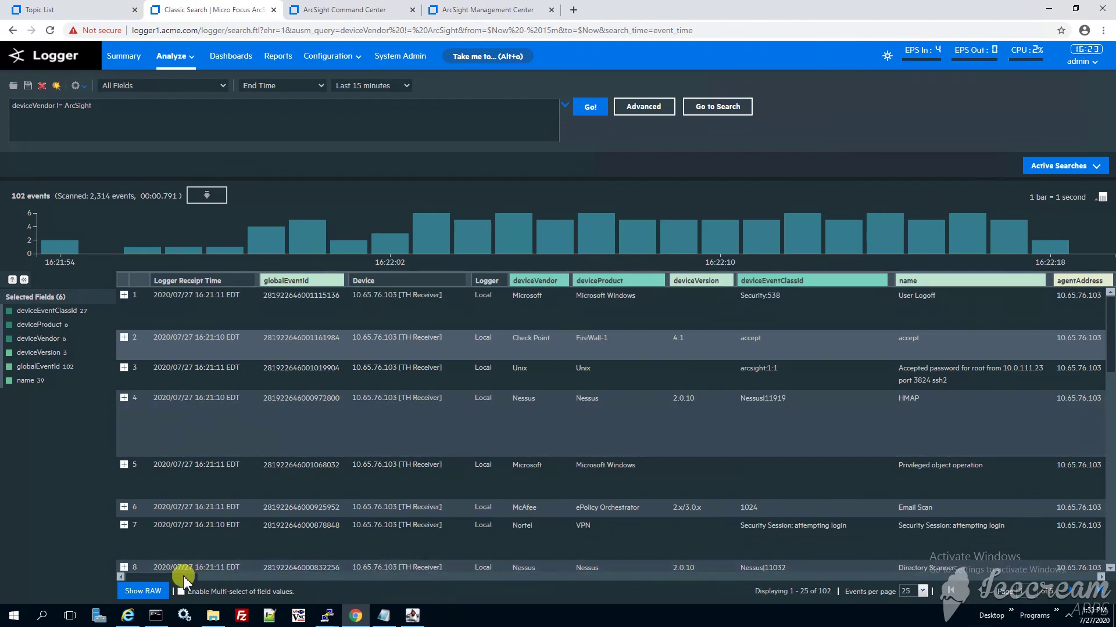
left_click_drag(187, 578, 139, 562)
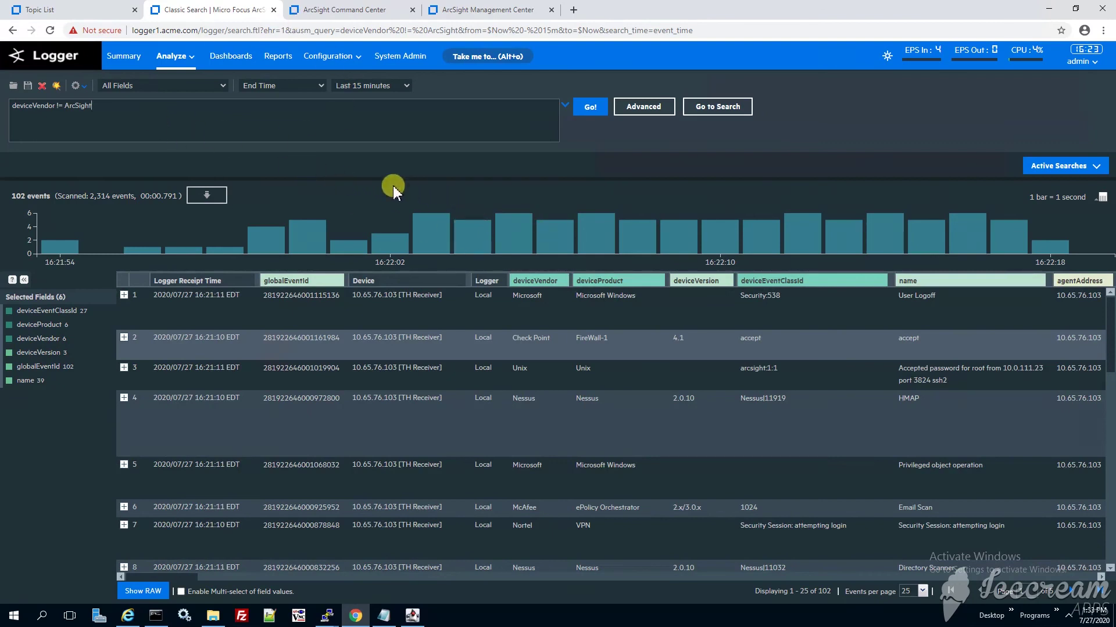
left_click_drag(145, 108, 11, 105)
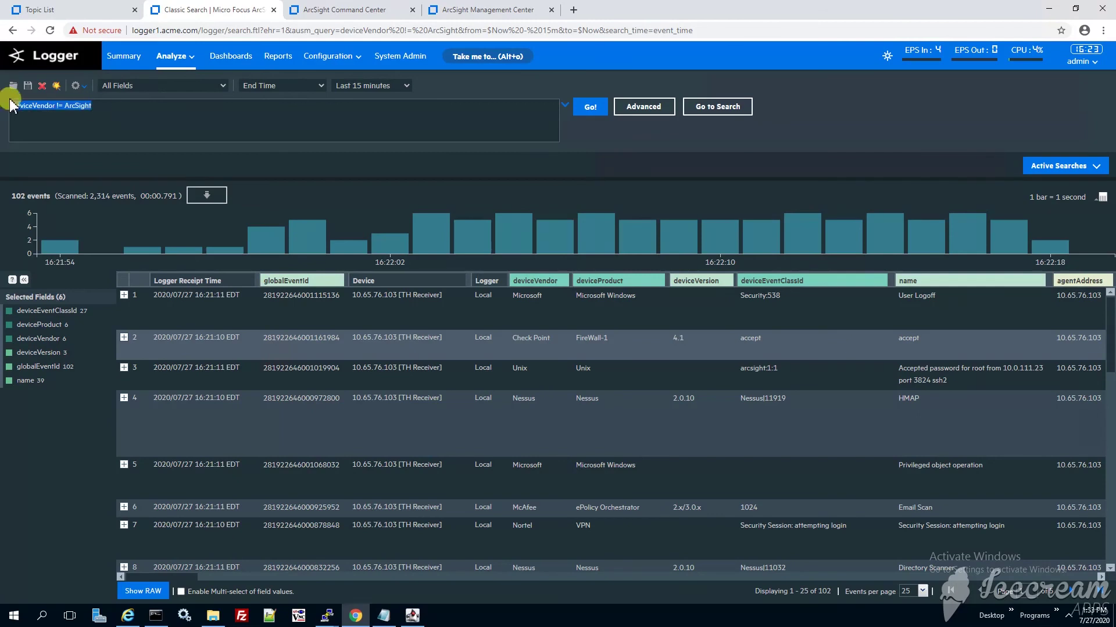